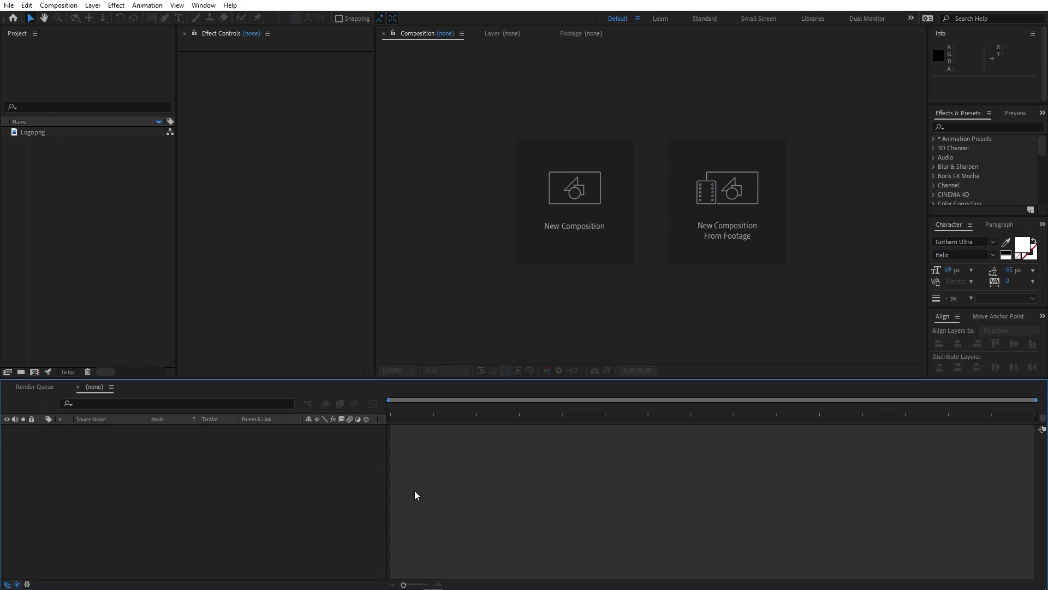
Step: Create a 1920 x 1080 composition named Main at 30 fps with a 10-second duration
click(69, 6)
click(83, 18)
text(Main)
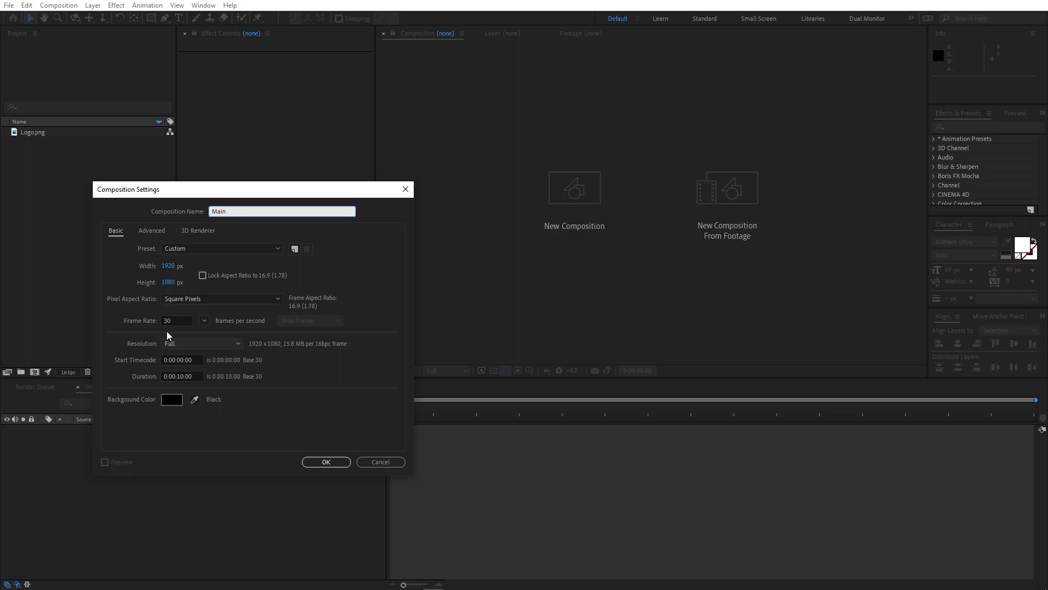
click(316, 463)
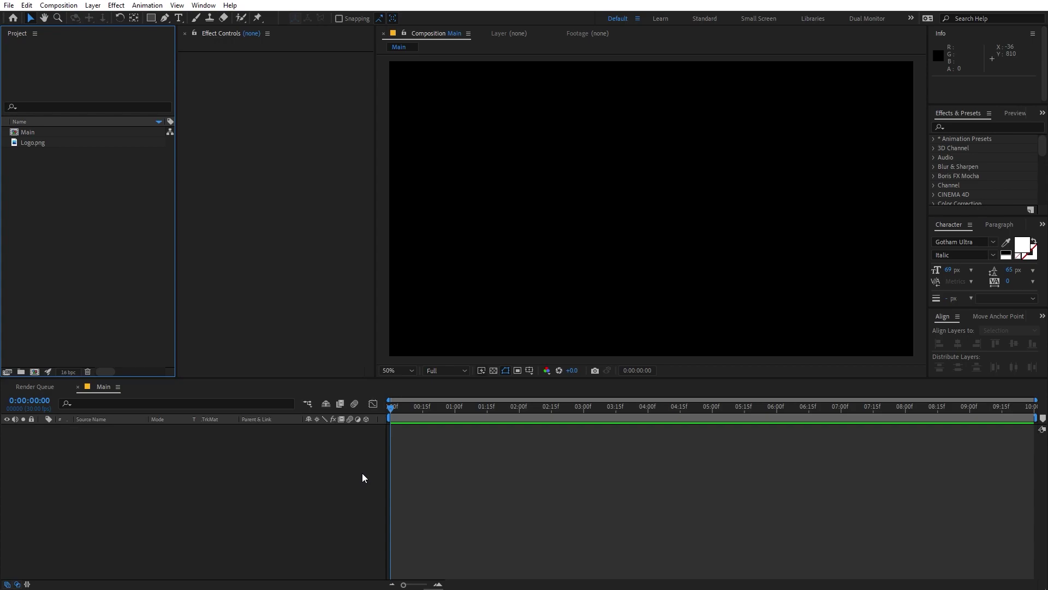
Step: Create a second 1920 x 1080 composition named Logo at 30 fps with a 10-second duration
click(59, 5)
click(71, 21)
text(Logo)
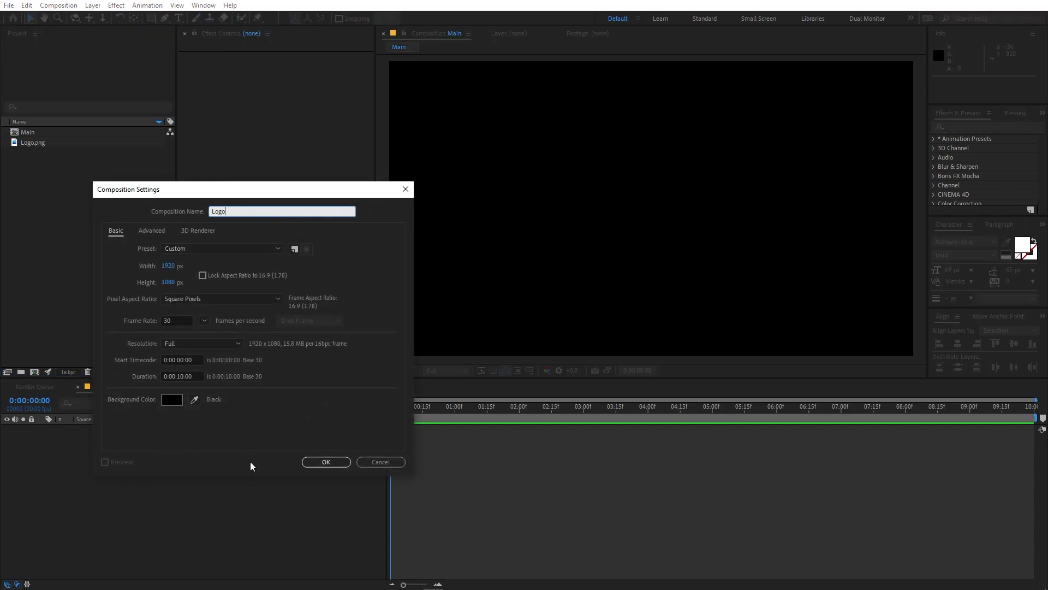
click(326, 462)
Step: Place Logo.png in the Logo composition and scale its layer to about 23.1%
click(38, 143)
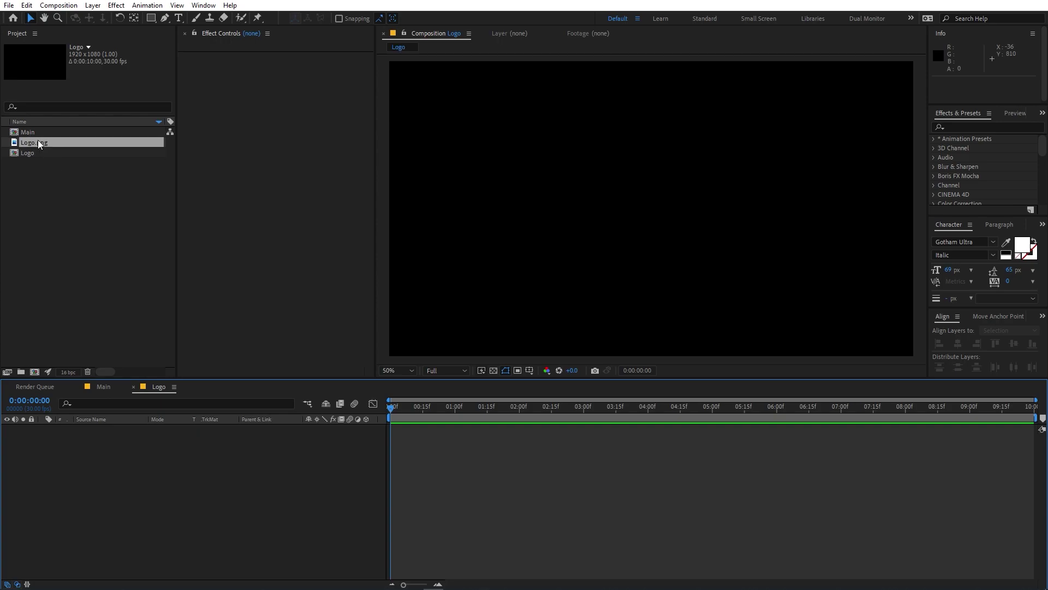
drag(38, 143, 113, 443)
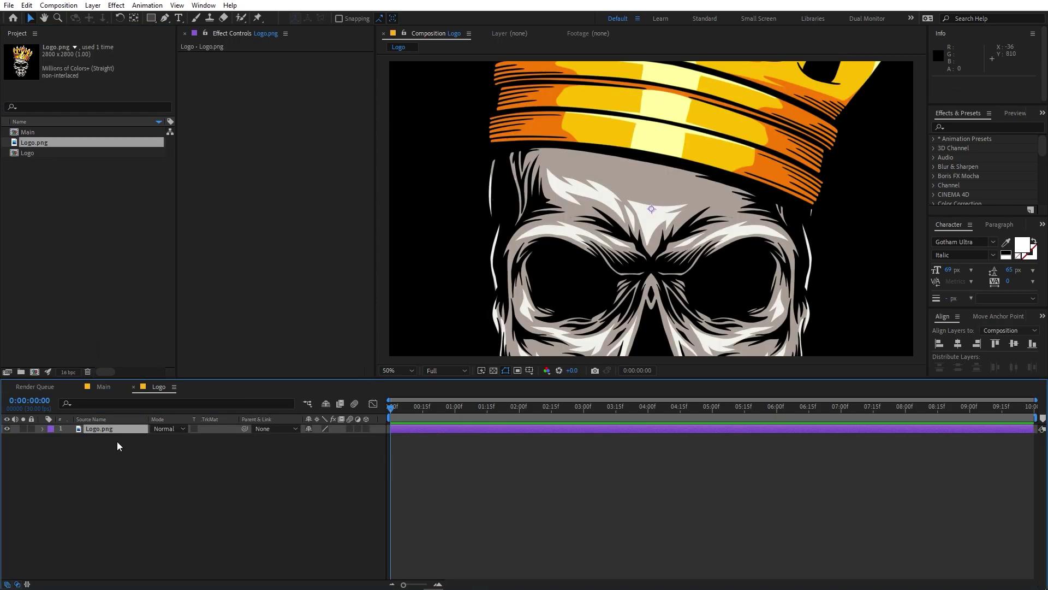
key(s)
drag(322, 440, 101, 465)
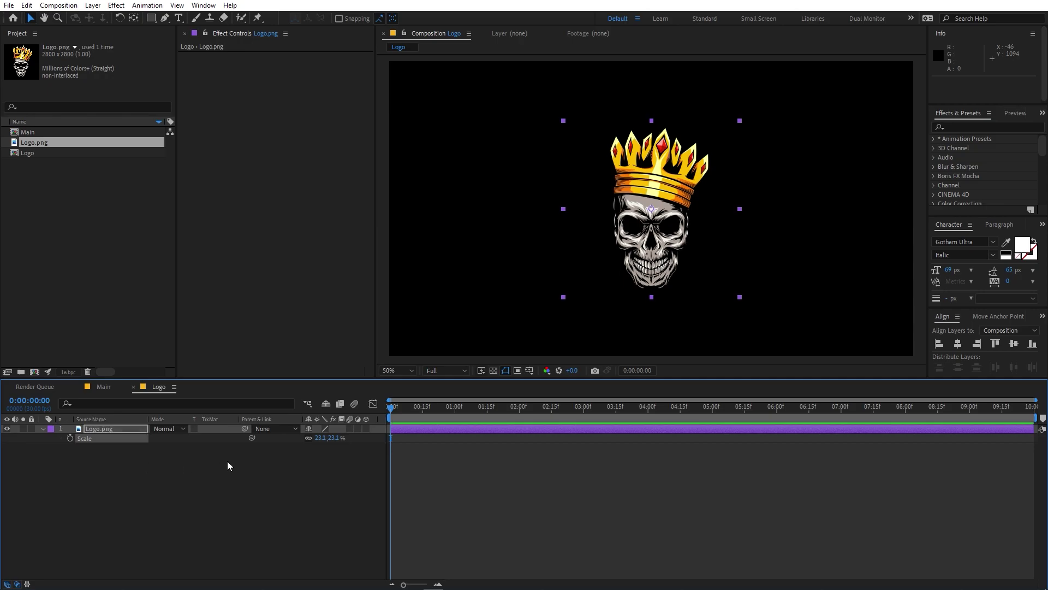
Step: Return to the Main composition and add a black solid at 1920 x 1080 pixels
drag(221, 463, 136, 435)
key(Delete)
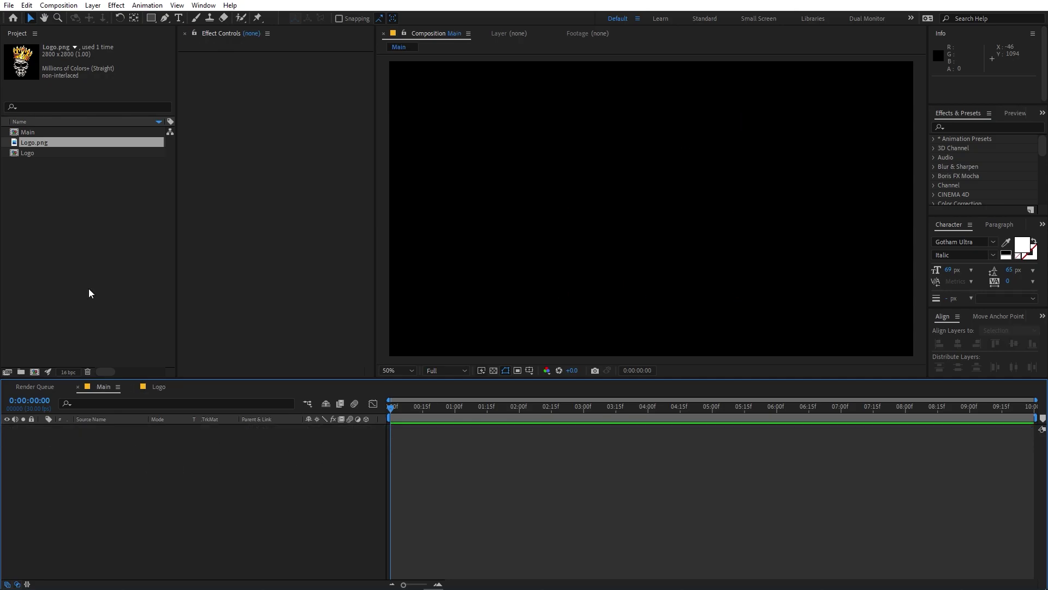
click(89, 289)
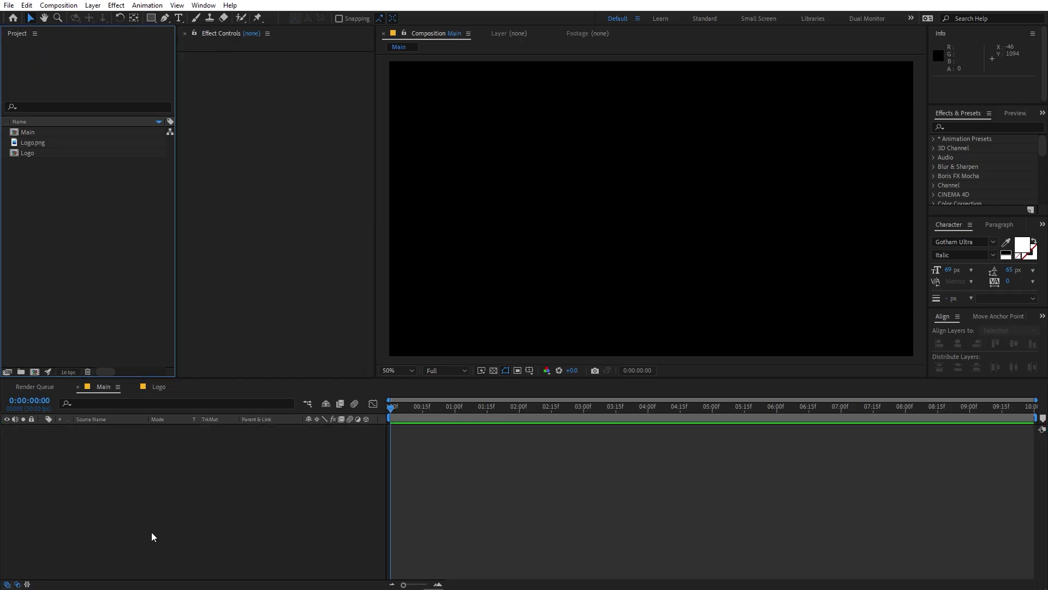
right_click(202, 538)
mouse_move(246, 404)
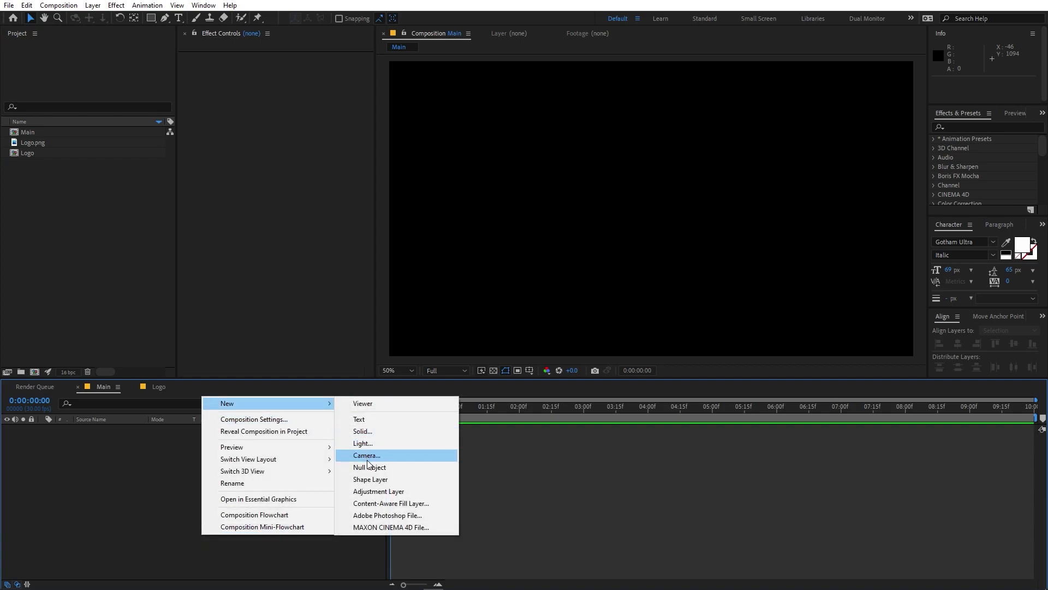
click(373, 431)
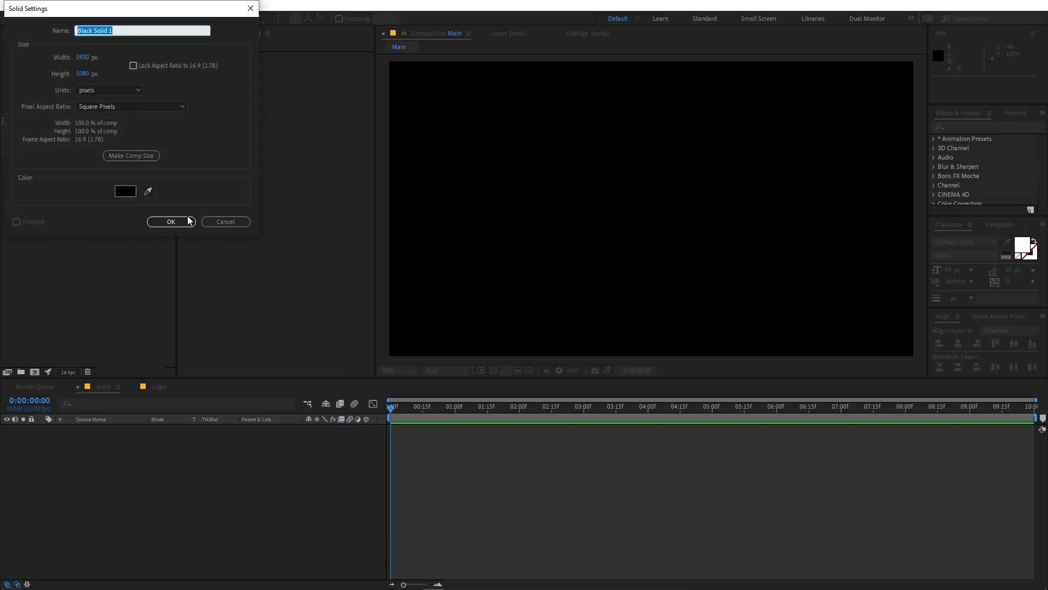
click(171, 221)
Step: Find the Fractal Noise effect and apply it to the black solid in Main
click(974, 128)
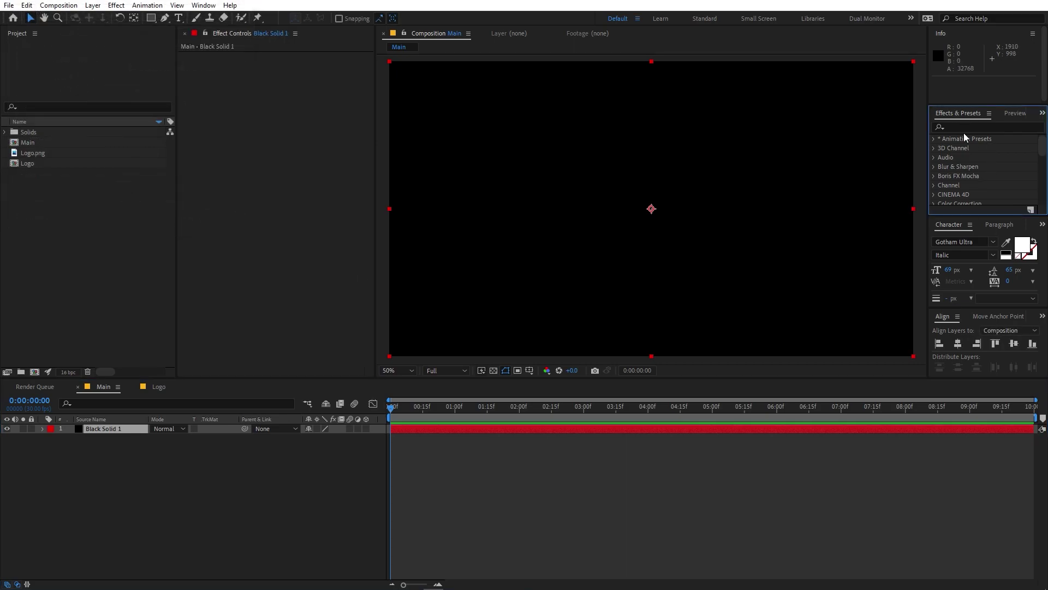
click(961, 127)
text(frac)
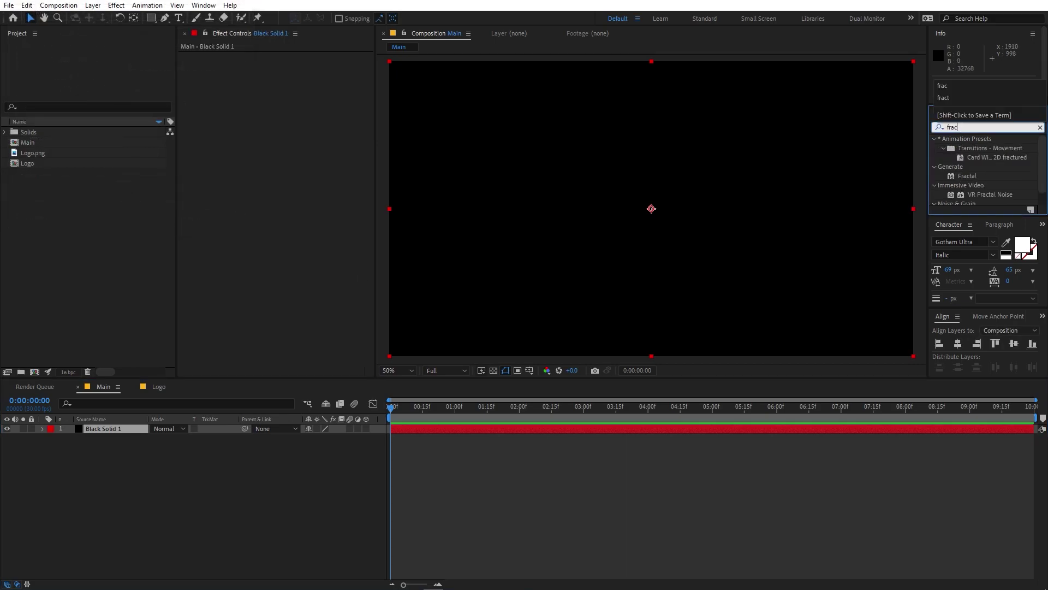
scroll(983, 175, down, 1)
drag(983, 199, 117, 432)
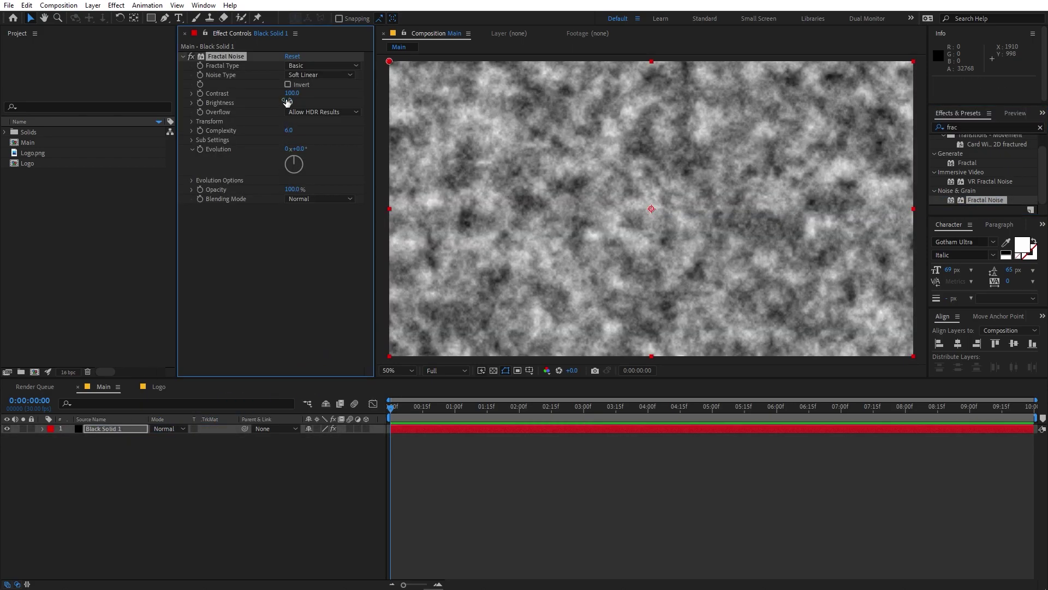
Step: Set the Fractal Noise contrast to 300 and its brightness to -20
click(293, 93)
text(300)
key(Return)
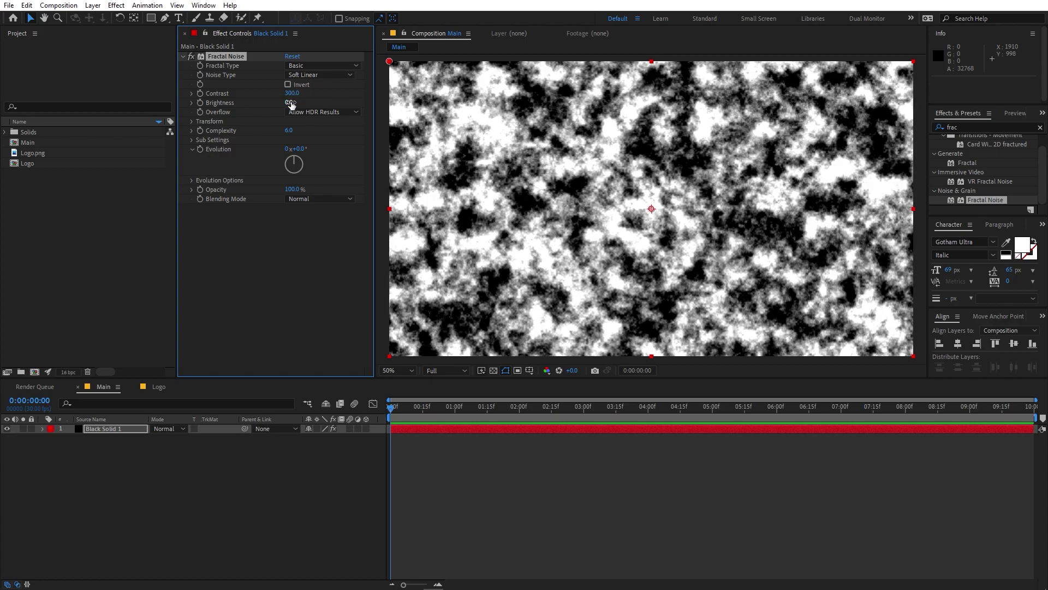
click(291, 103)
text(-18)
key(Return)
click(292, 103)
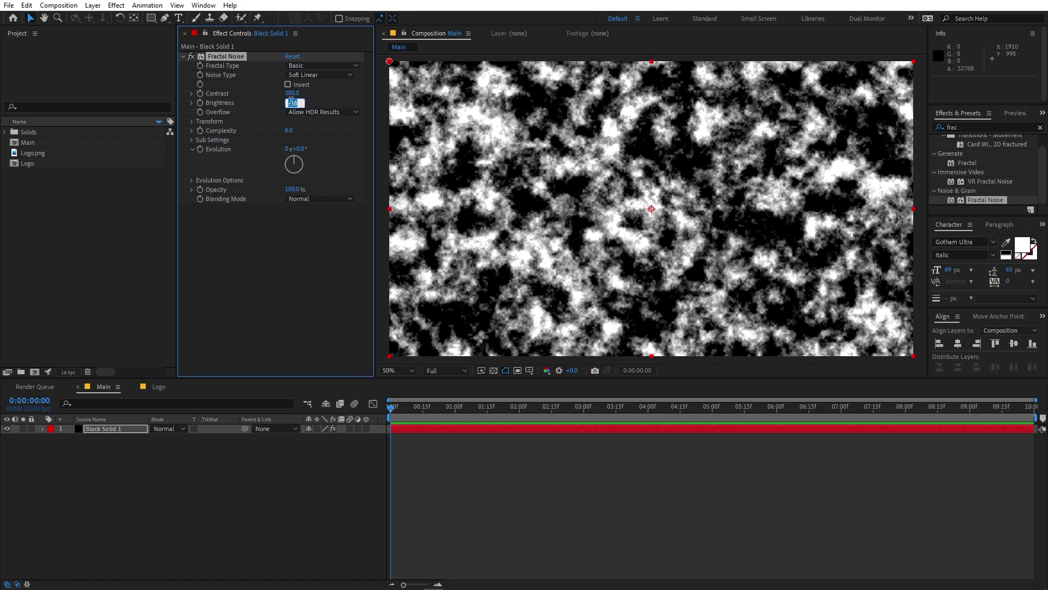
key(Return)
Step: Turn off Uniform Scaling in the Fractal Noise transform and set the scale width to 1400
click(193, 121)
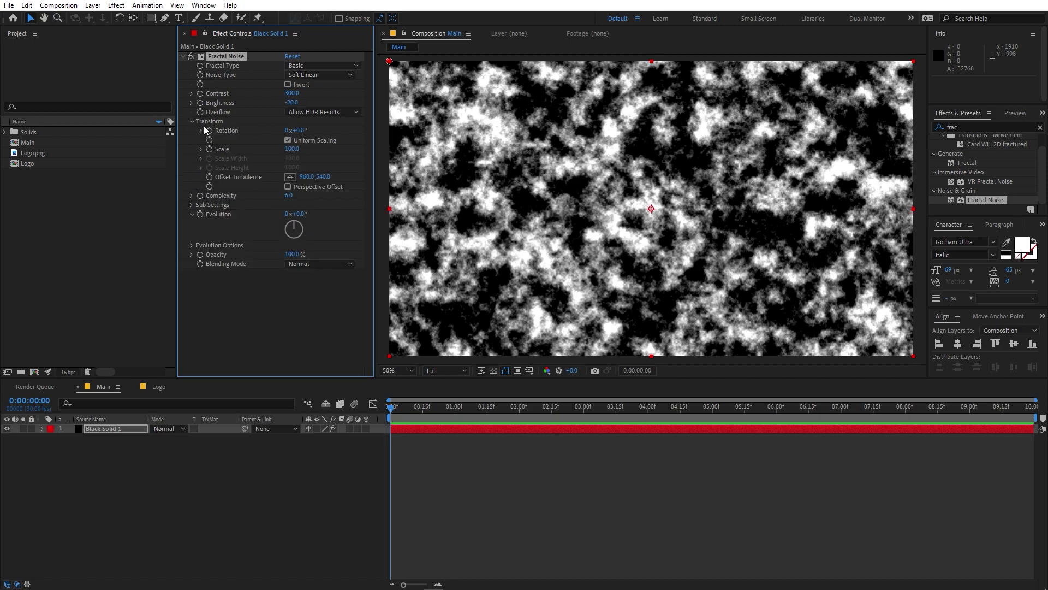
click(288, 141)
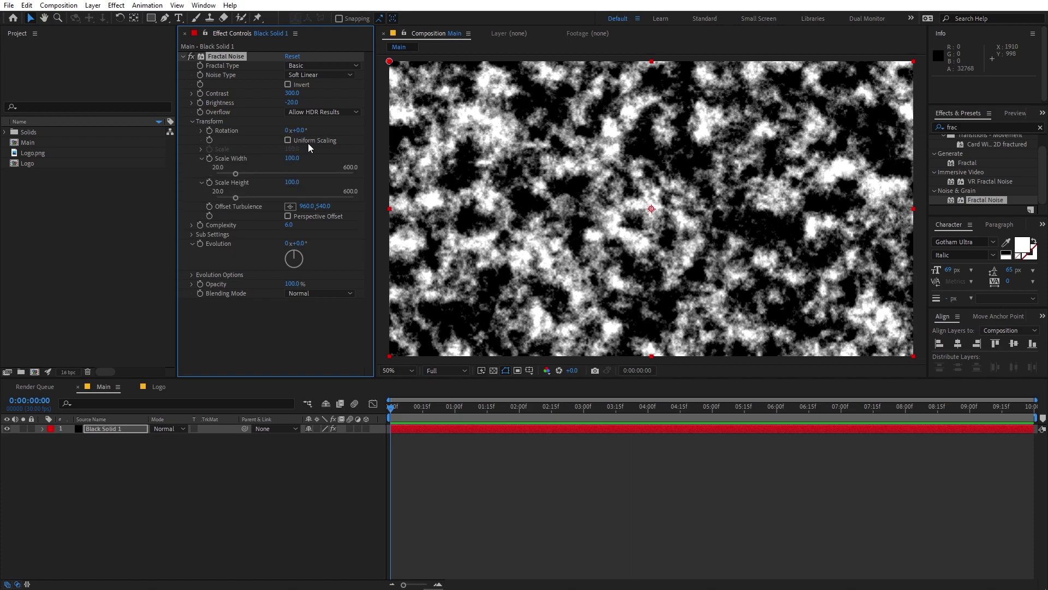
drag(290, 162, 557, 164)
drag(295, 164, 342, 162)
click(295, 158)
text(1)
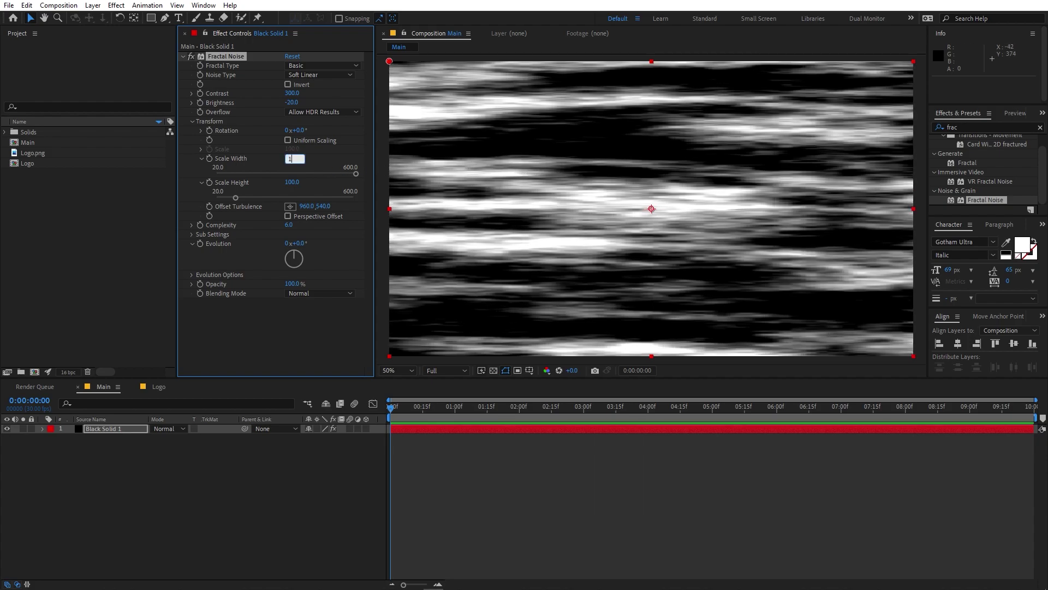
text(400)
key(Return)
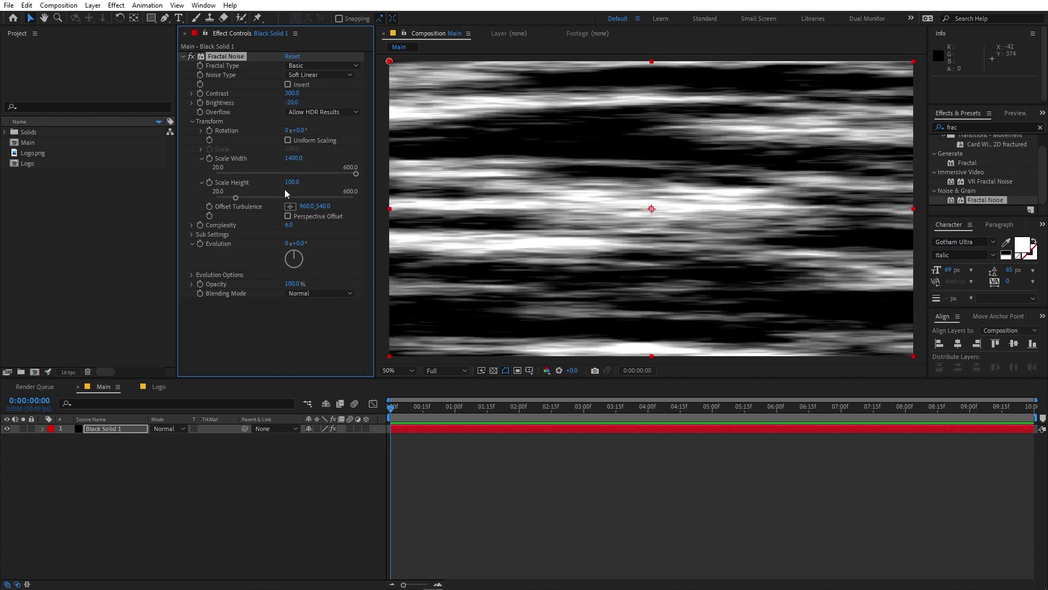
Step: Set the Fractal Noise scale height to 300 and its complexity to about 10.6
drag(292, 182, 349, 191)
click(293, 182)
text(300)
key(Return)
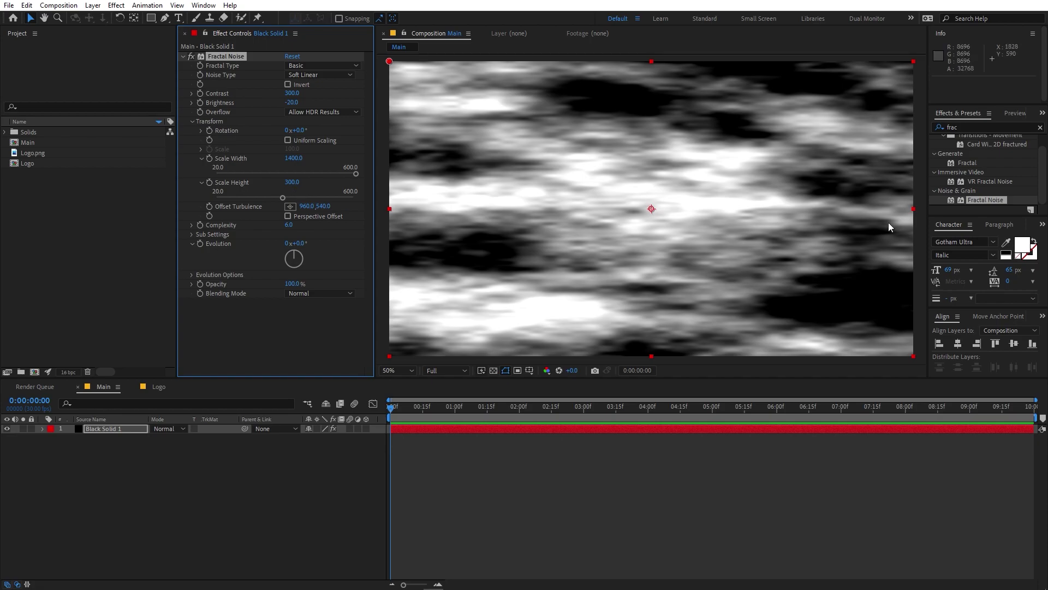
drag(292, 228, 843, 258)
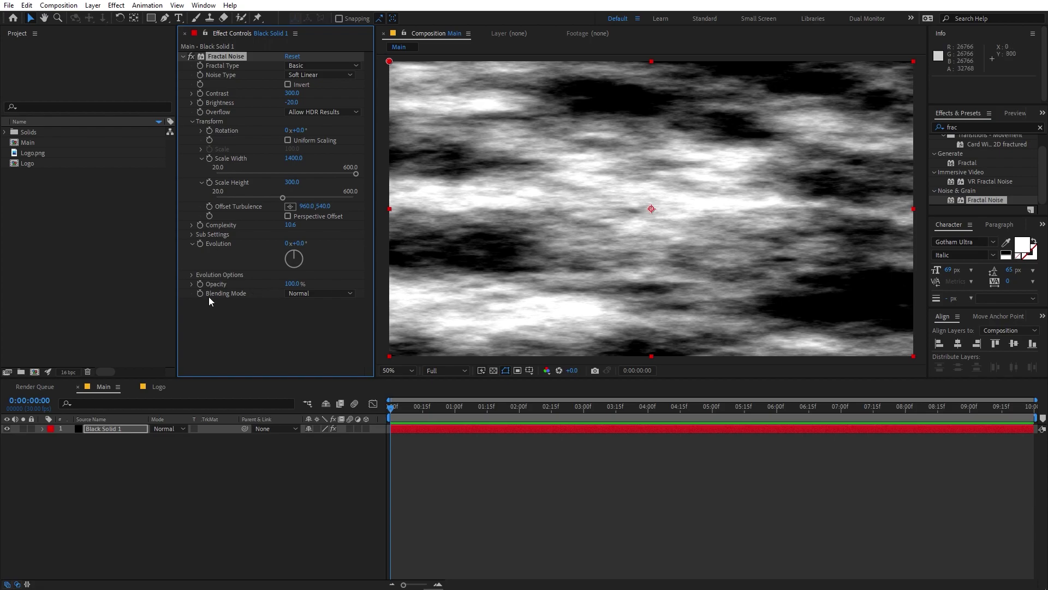
Step: Apply the Twirl effect to the black solid and set its angle to about 1x+286°
click(116, 428)
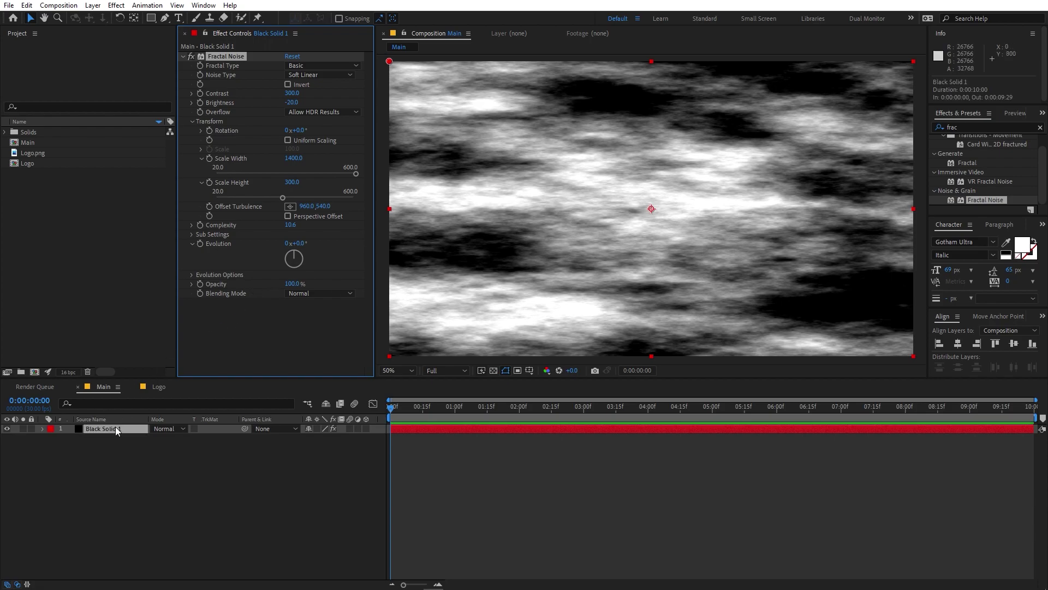
click(980, 130)
text(twirl)
drag(962, 199, 687, 342)
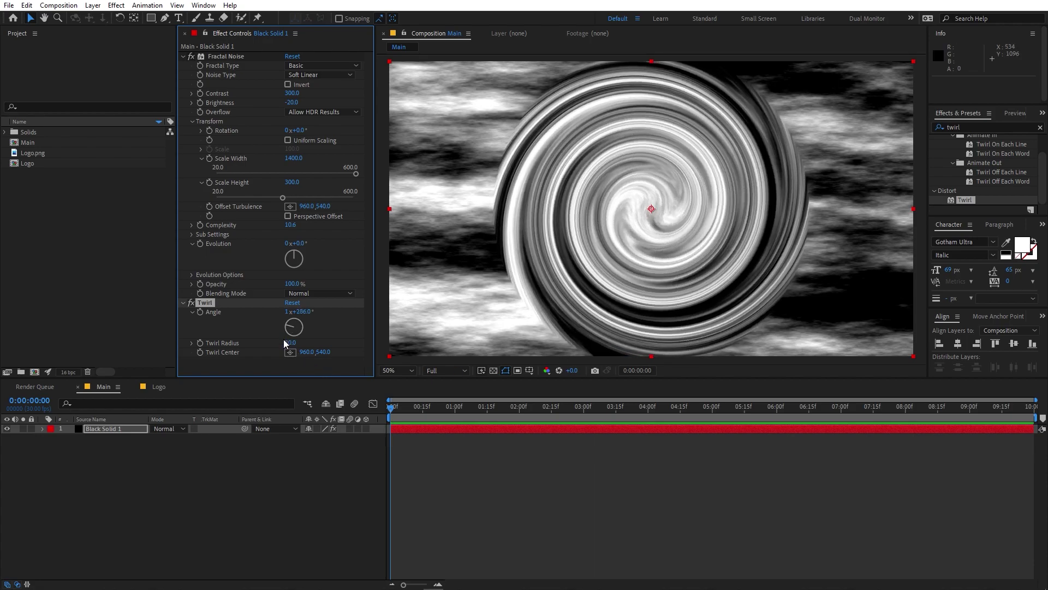
Step: Set the Twirl radius to 70 and the Twirl angle to about 2x+36°
drag(290, 342, 308, 344)
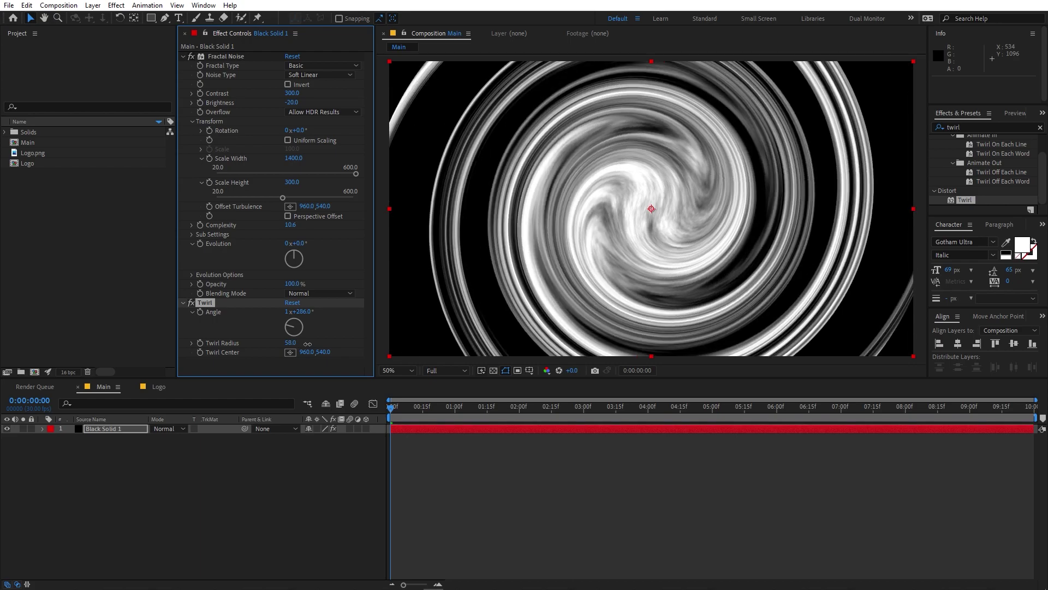
click(292, 343)
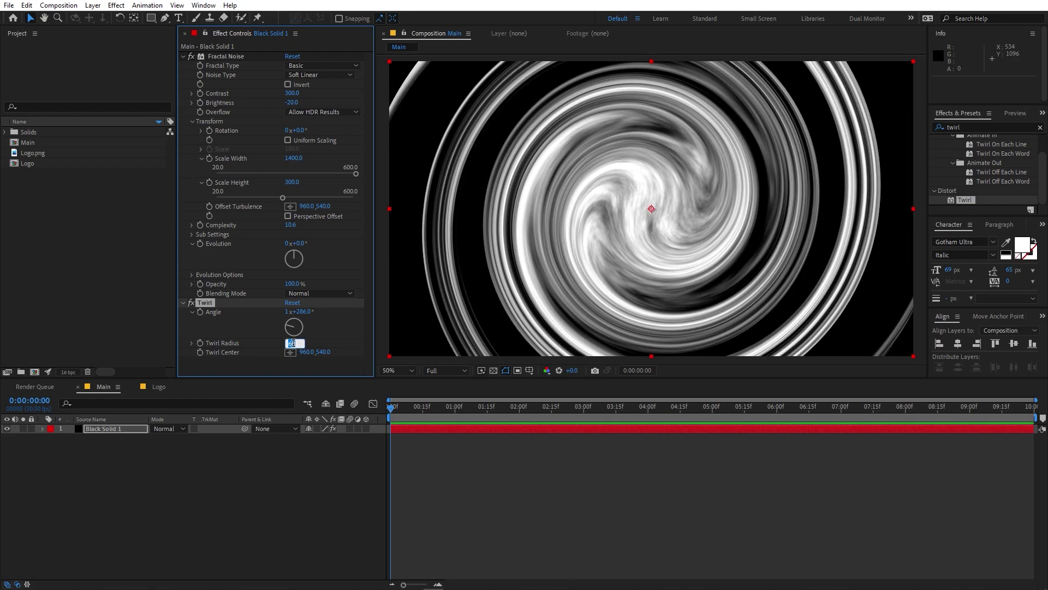
key(Return)
key(comma)
key(period)
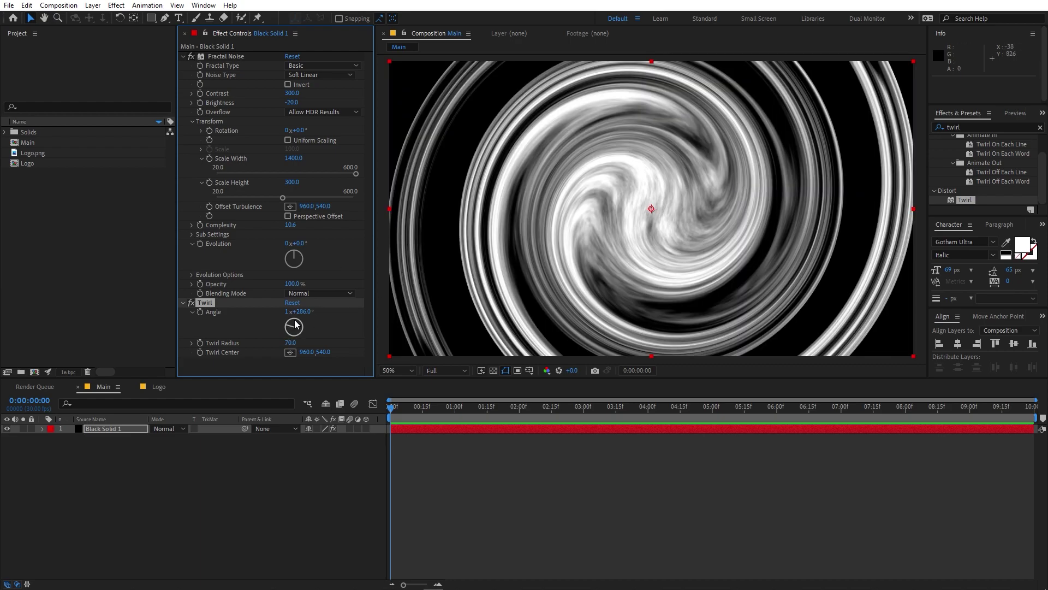
drag(306, 312, 355, 316)
click(674, 441)
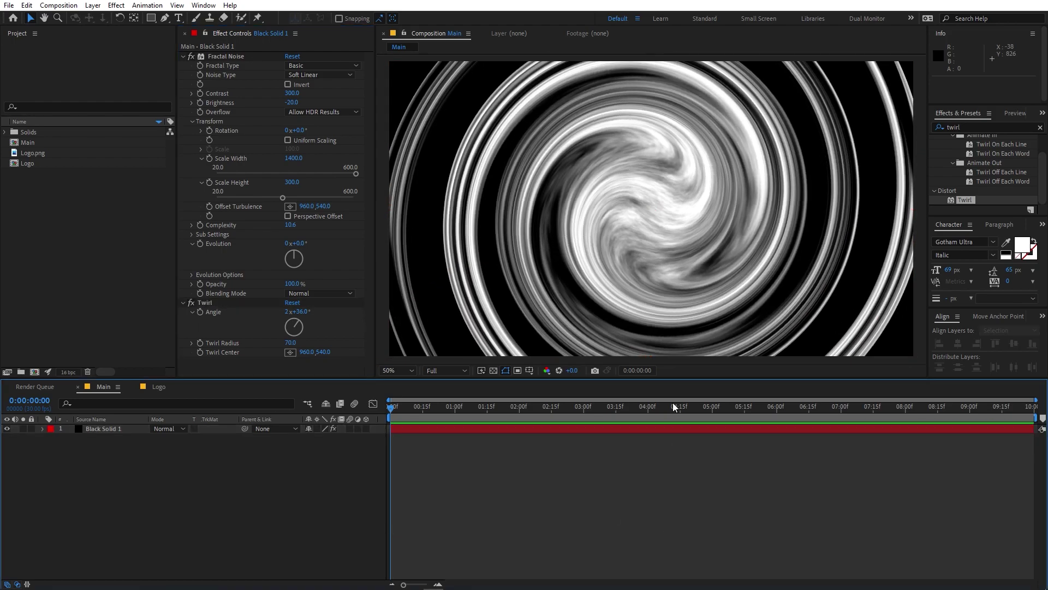
key(comma)
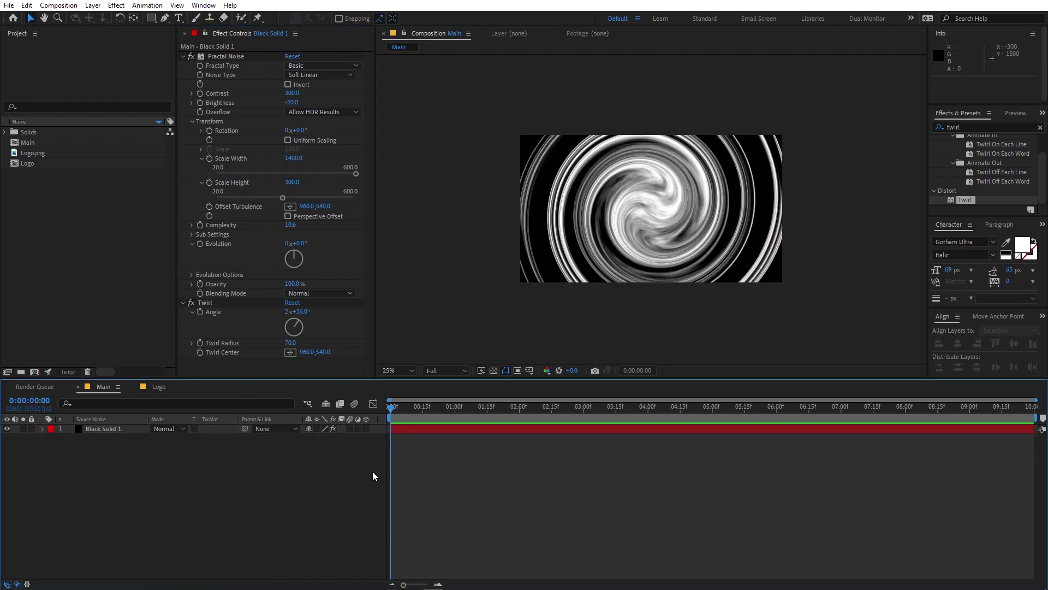
key(period)
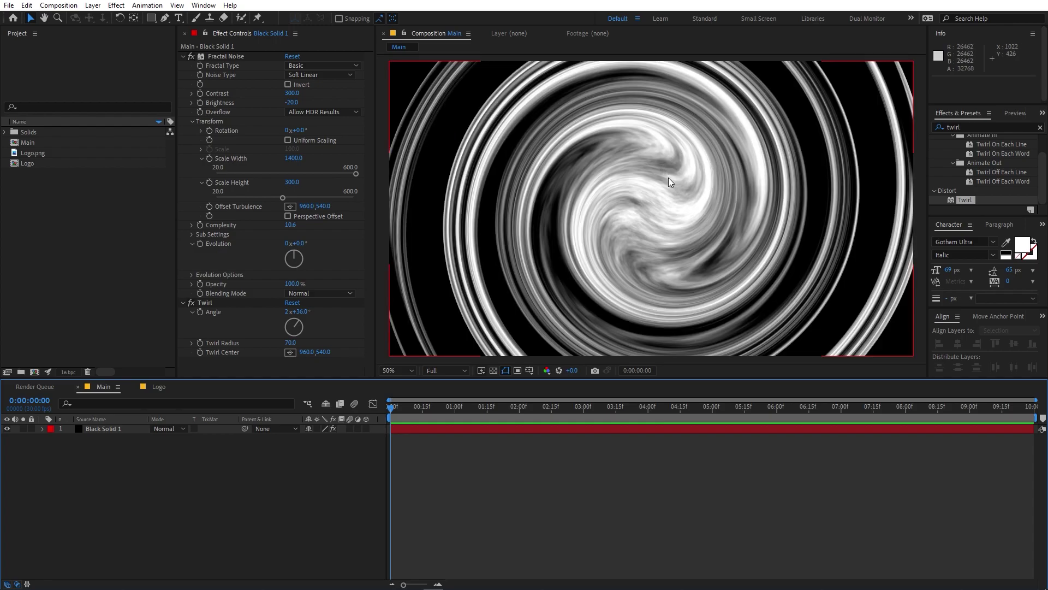
Step: Draw a narrow four-point Pen tool mask on the black solid, completely outside the frame's left edge
click(99, 429)
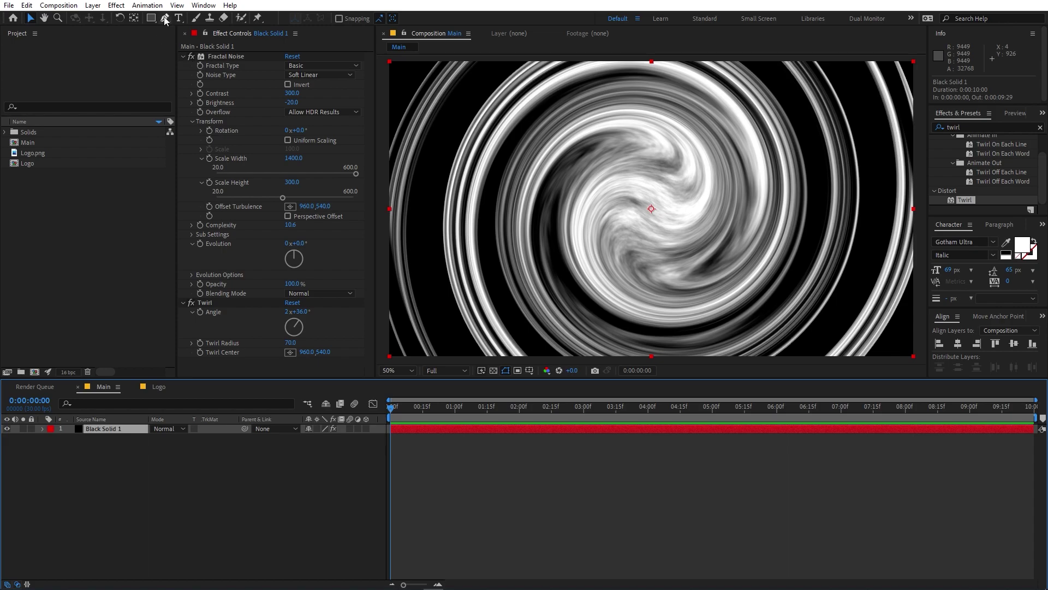
key(h)
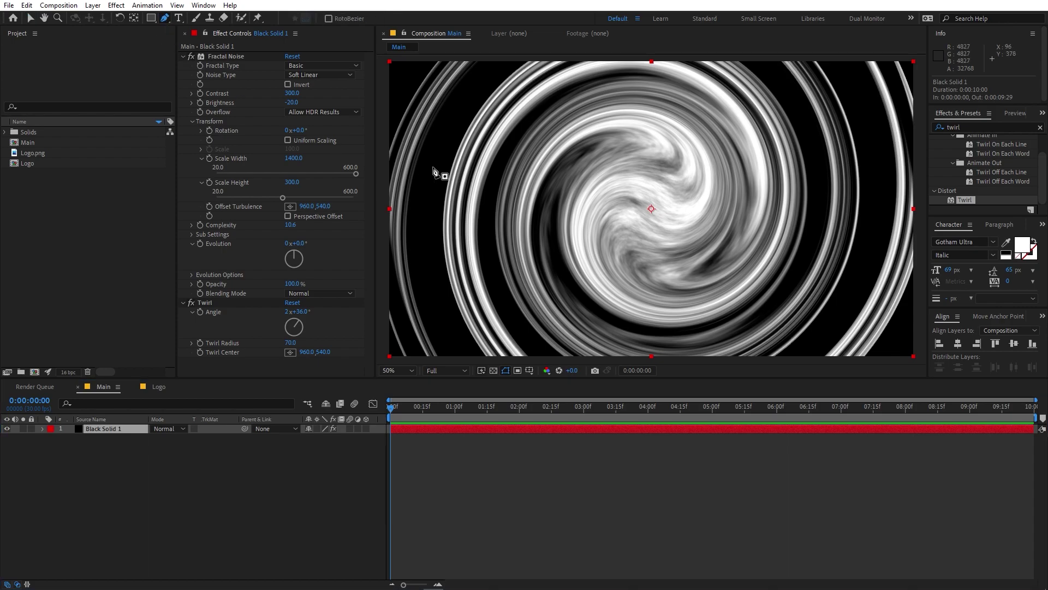
key(comma)
drag(526, 156, 569, 150)
key(g)
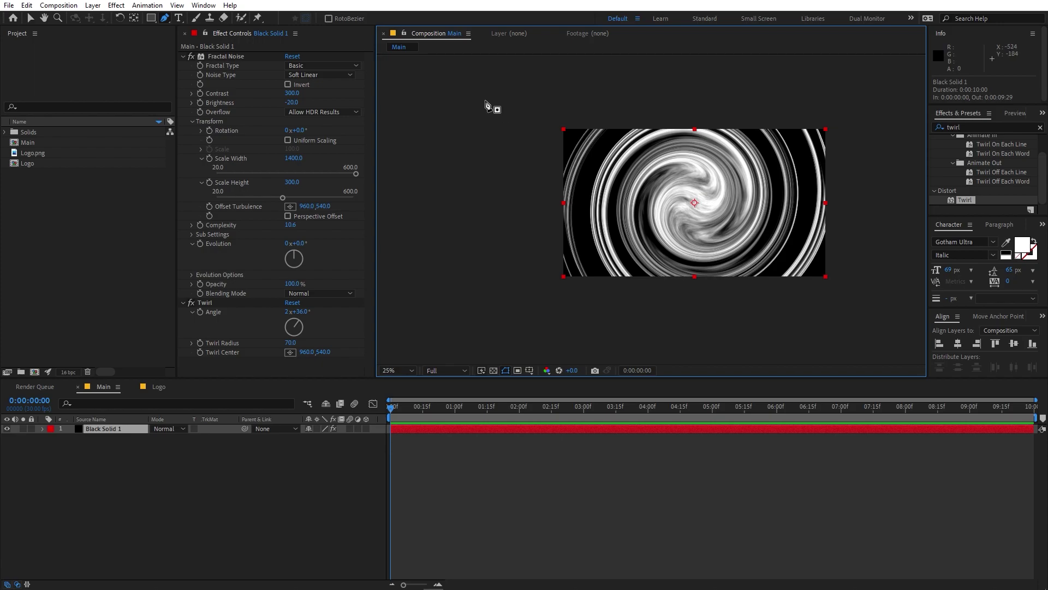
click(414, 114)
click(459, 112)
click(470, 288)
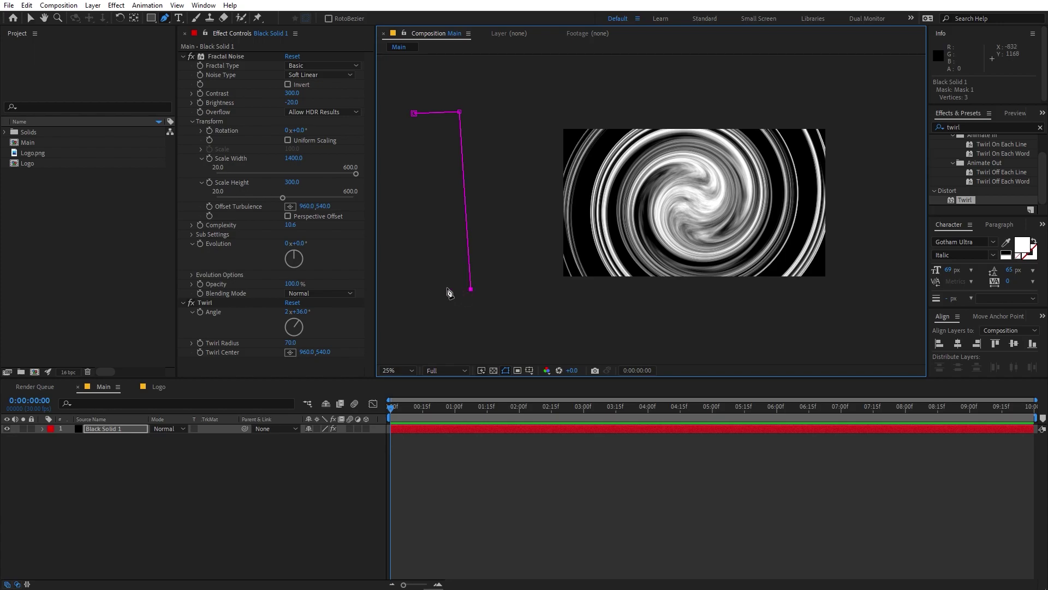
click(430, 289)
click(414, 114)
Step: Reveal the black solid's mask path and start keyframing Mask Path at 0:00:00:00
click(399, 431)
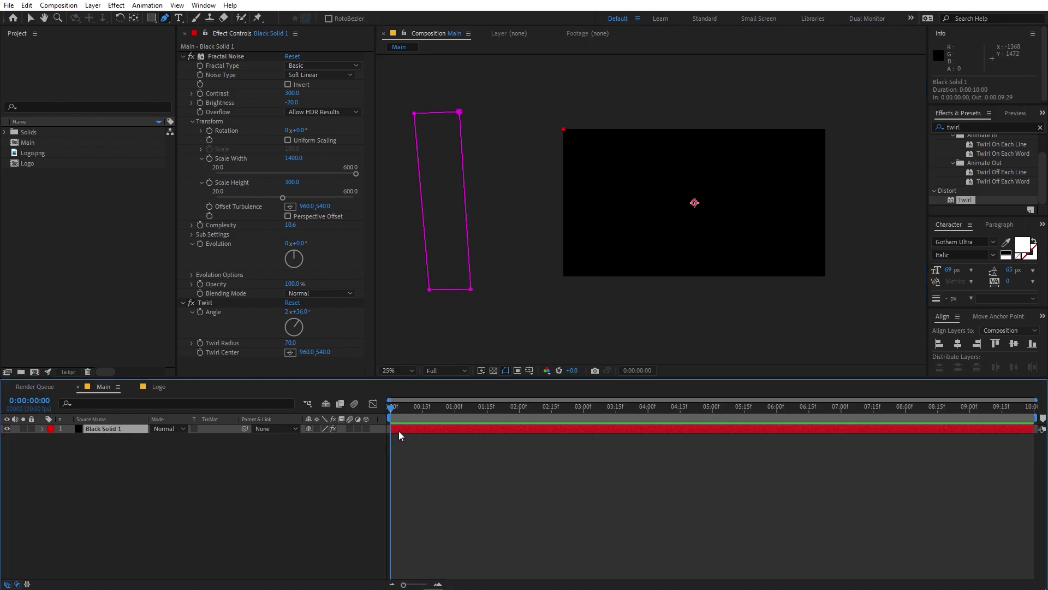
key(m)
click(79, 447)
Step: At 0:00:02:00, move the right edge of the mask to around the middle of the frame
drag(417, 408, 519, 421)
click(443, 474)
click(470, 429)
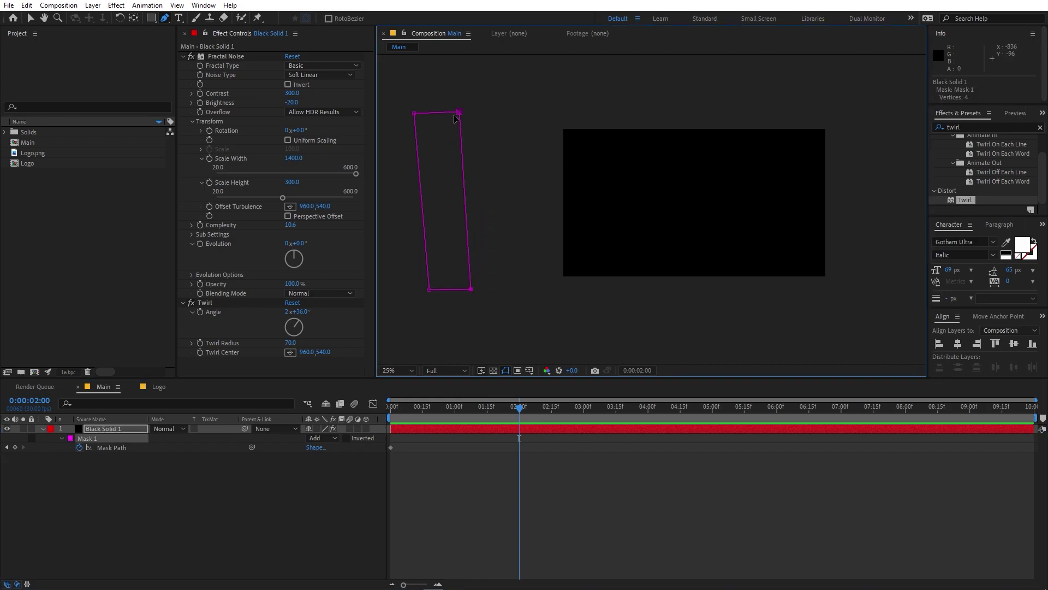
drag(462, 113, 674, 113)
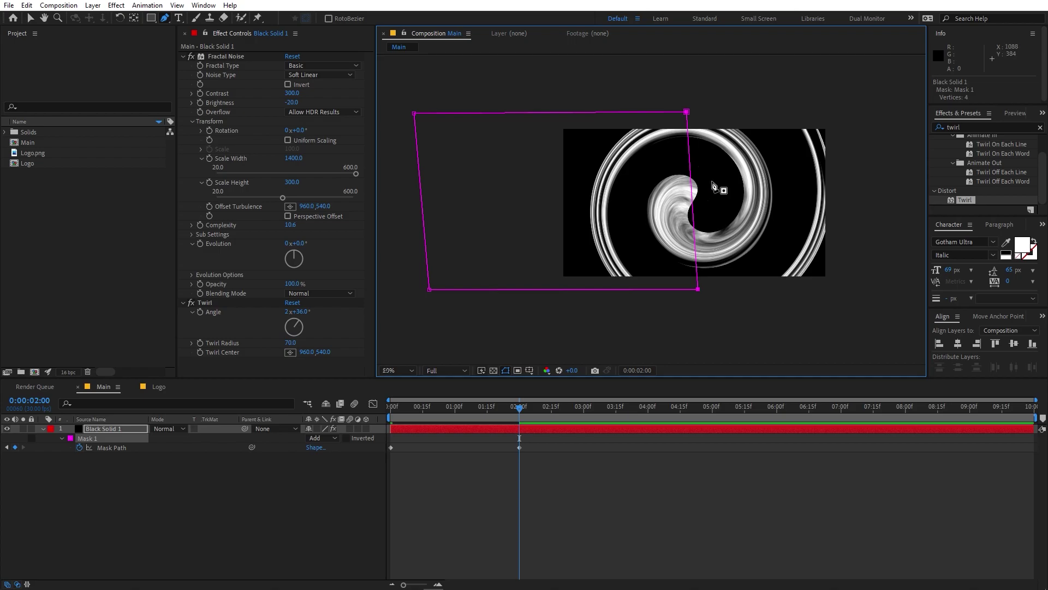
Step: Show the title/action safe guides in the composition view to mark the frame's center
scroll(713, 180, up, 2)
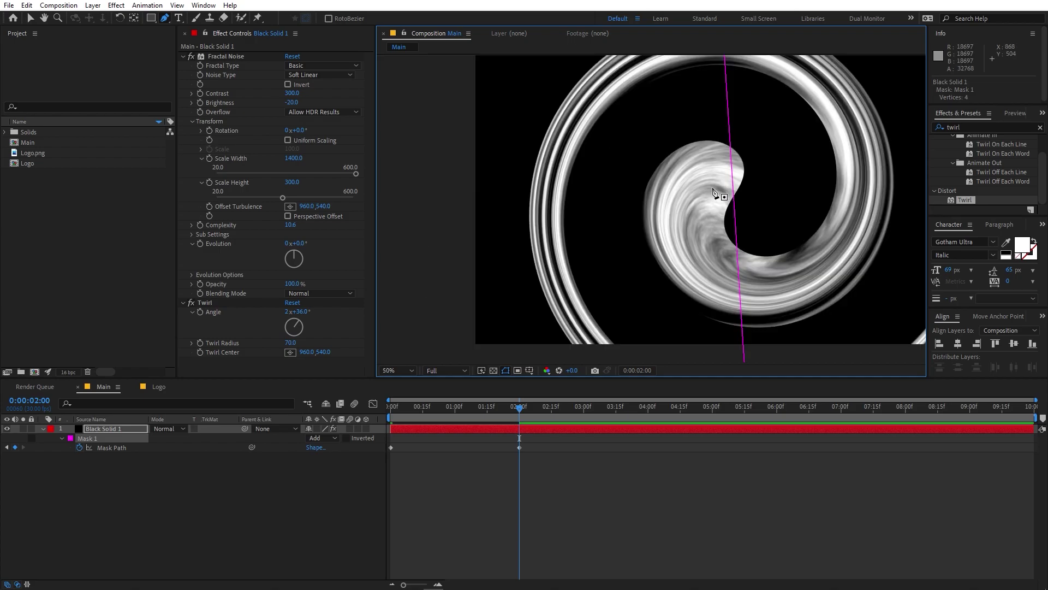
click(530, 370)
click(552, 383)
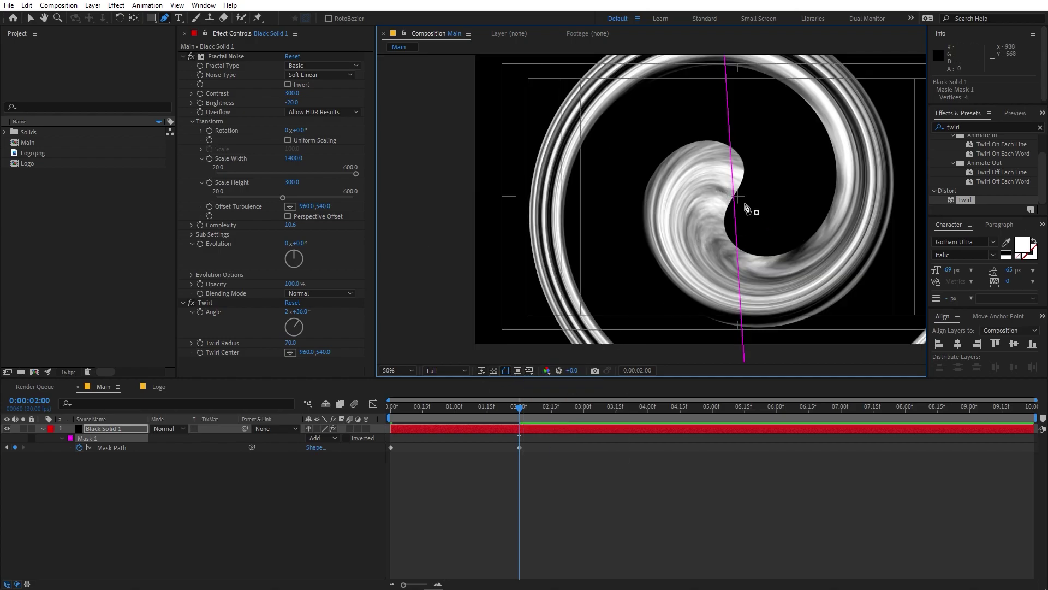
Step: Fine-tune the mask's right edge at 0:00:02:00 so it passes through the center mark of the frame
scroll(741, 200, down, 2)
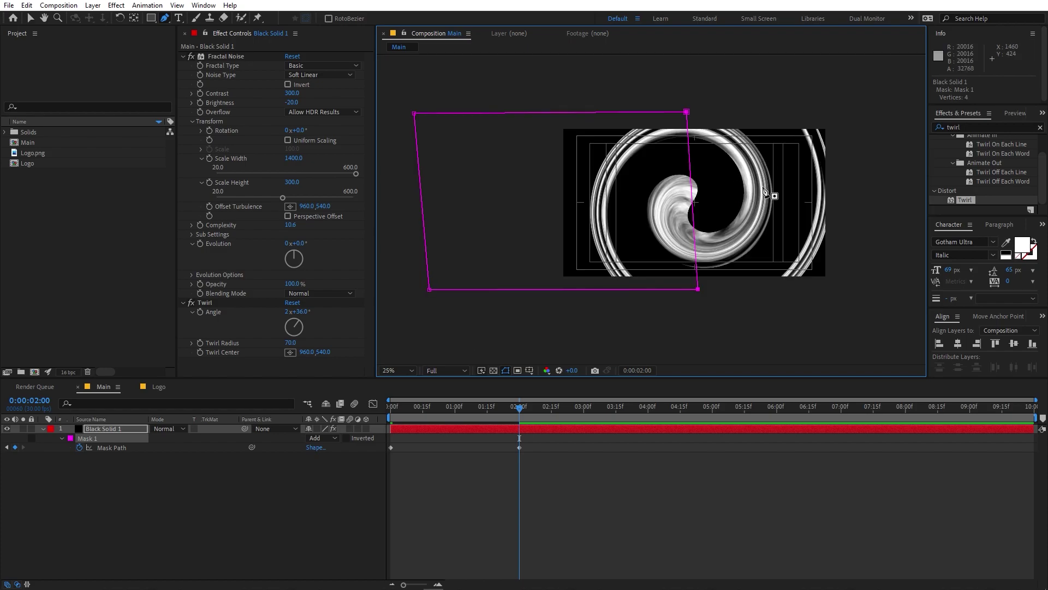
drag(741, 200, 704, 191)
scroll(704, 192, up, 2)
scroll(704, 192, down, 2)
click(576, 505)
click(565, 430)
drag(638, 119, 643, 119)
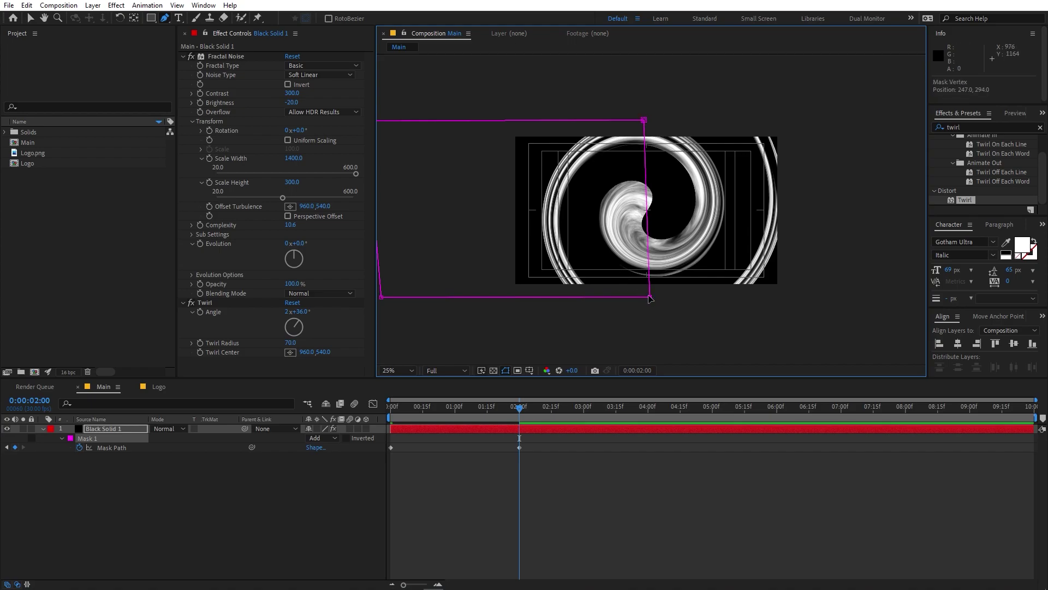
Step: Move the mask's left edge against its right edge at 0:00:02:00, collapsing the mask to a thin line at the center
scroll(656, 284, down, 1)
scroll(665, 271, up, 1)
scroll(656, 272, down, 1)
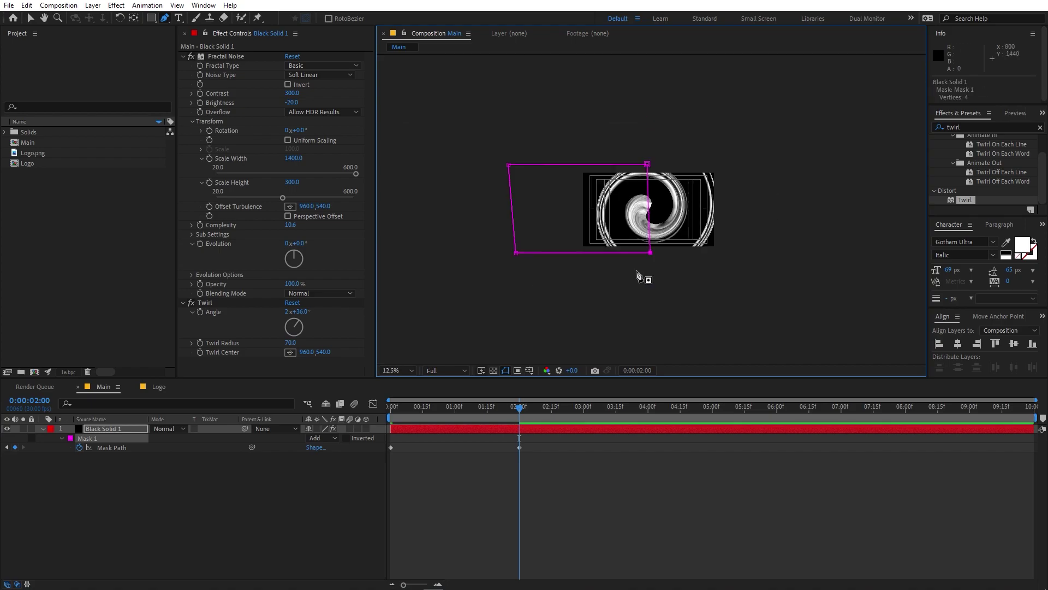
click(516, 253)
drag(508, 165, 642, 166)
scroll(650, 234, up, 2)
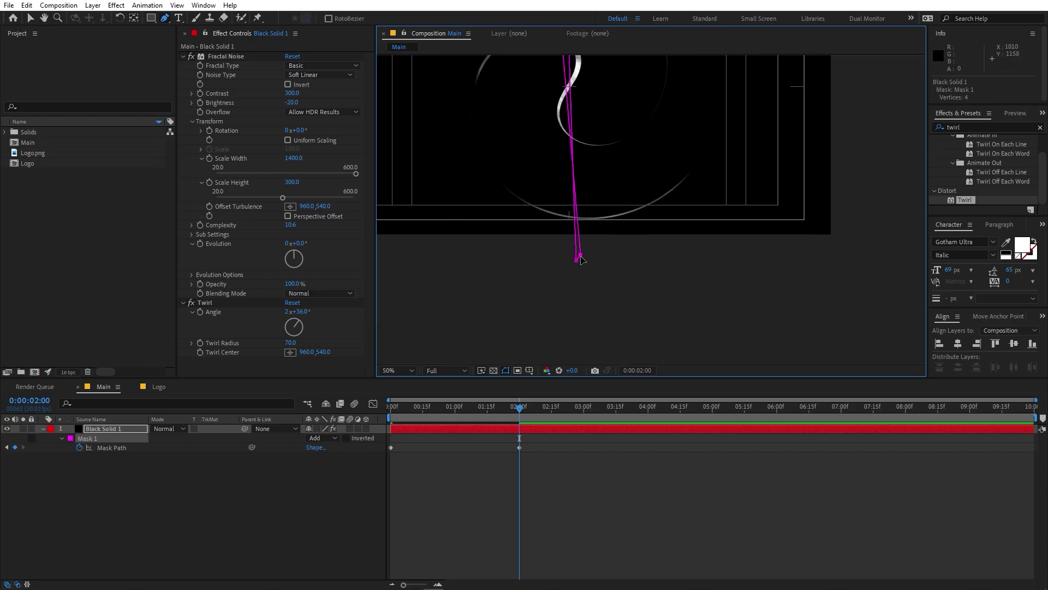
drag(617, 65, 636, 303)
key(g)
drag(562, 144, 583, 145)
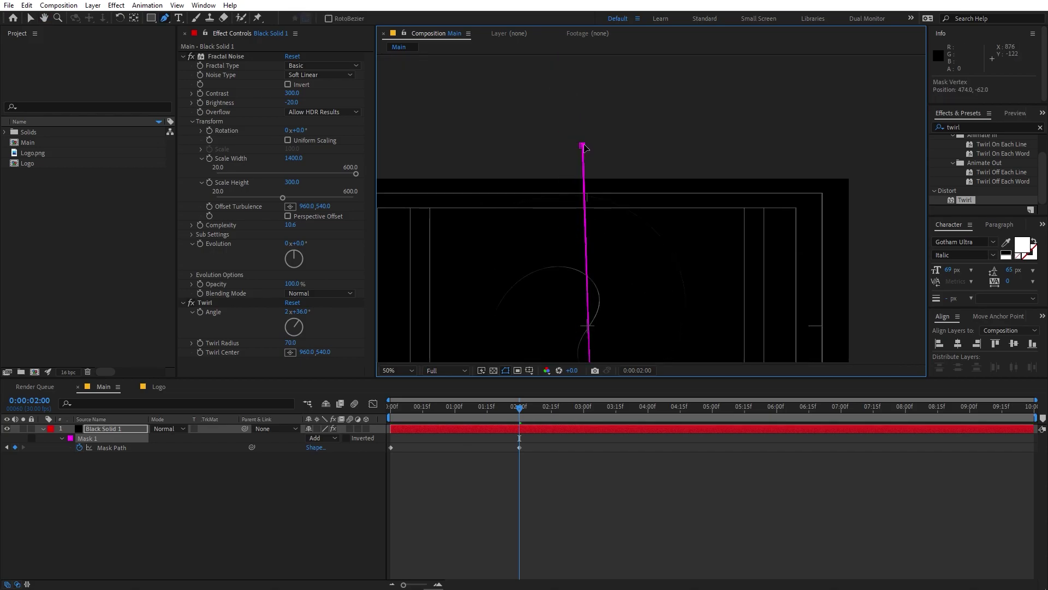
scroll(609, 218, down, 2)
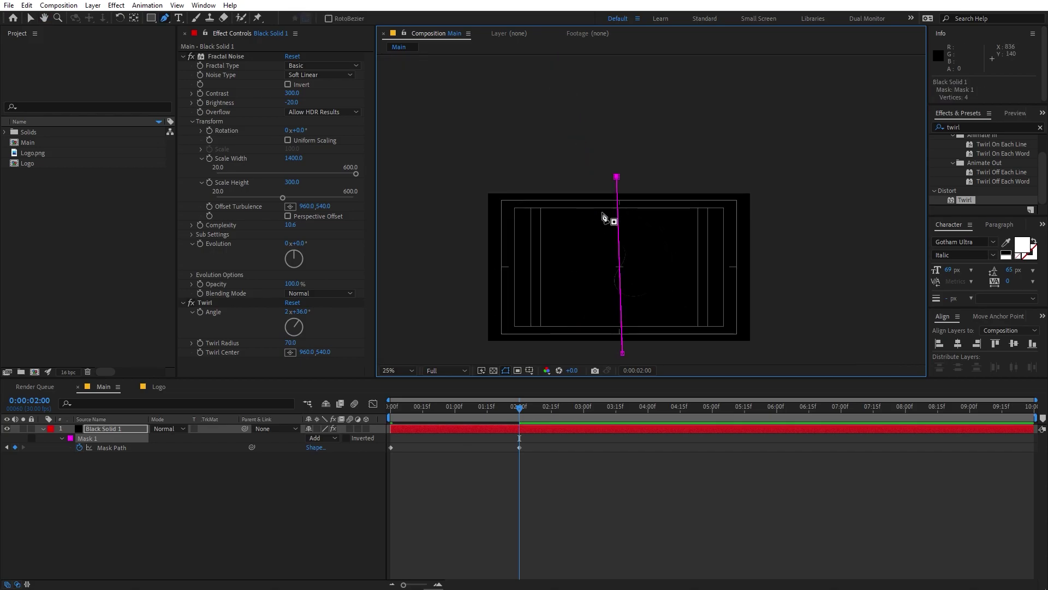
Step: Preview the mask animation from the start and fit the composition view up to 100%
click(542, 485)
mouse_move(516, 426)
mouse_down()
mouse_move(397, 426)
mouse_move(369, 448)
mouse_up()
key(space)
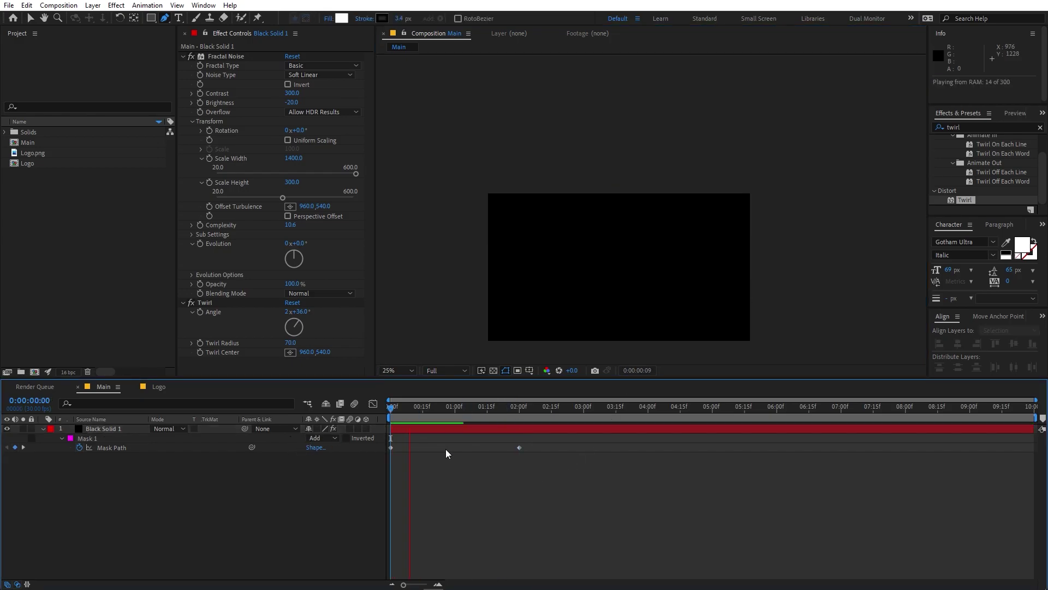
key(apostrophe)
click(397, 371)
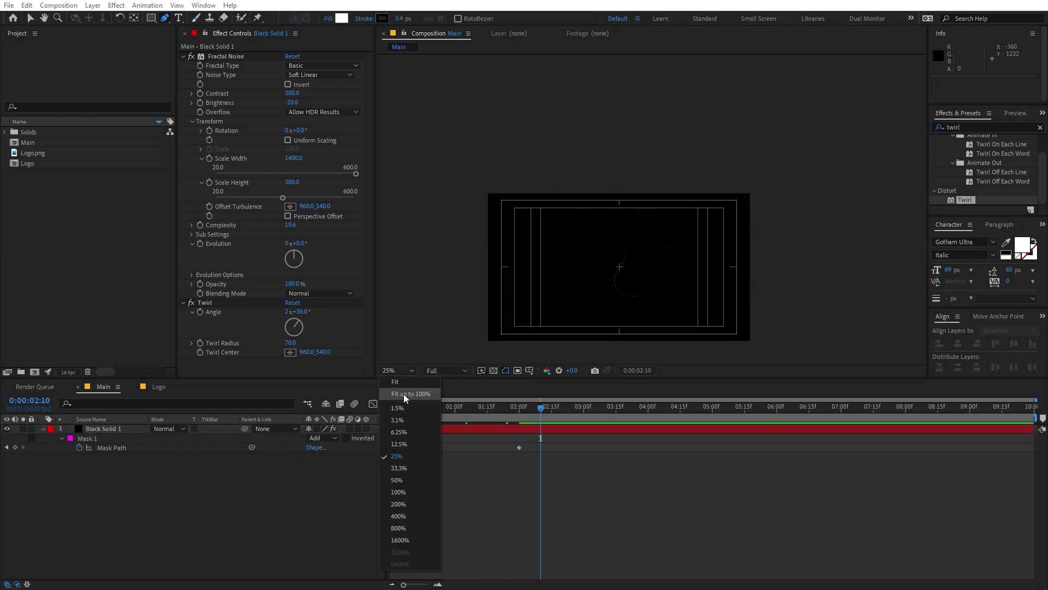
click(404, 394)
Step: At 0:00:01:04, widen the mask by moving its left edge outward beyond the left side of the frame
drag(419, 407, 465, 417)
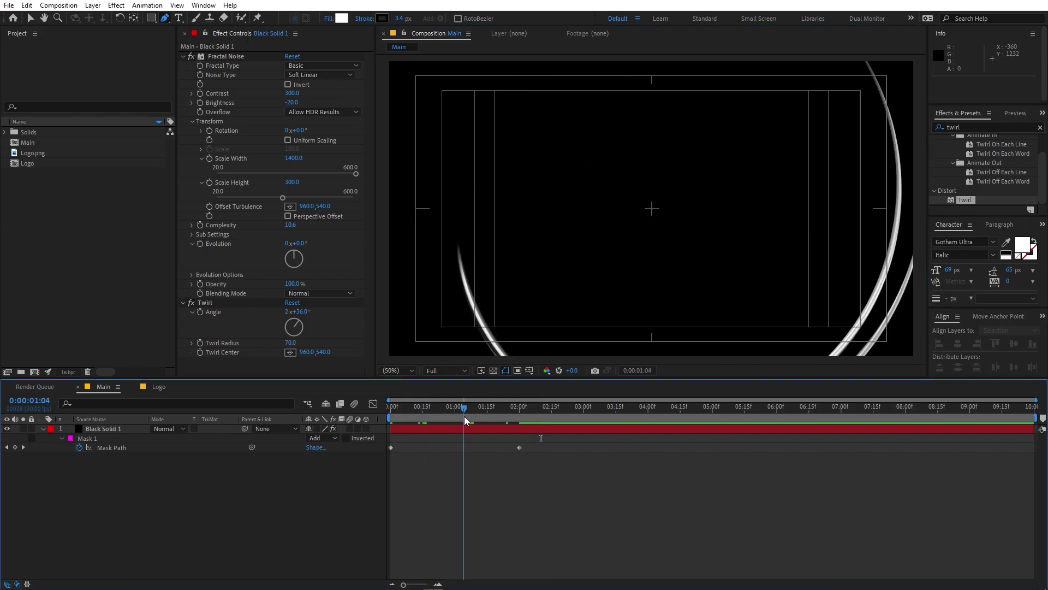
scroll(555, 208, down, 2)
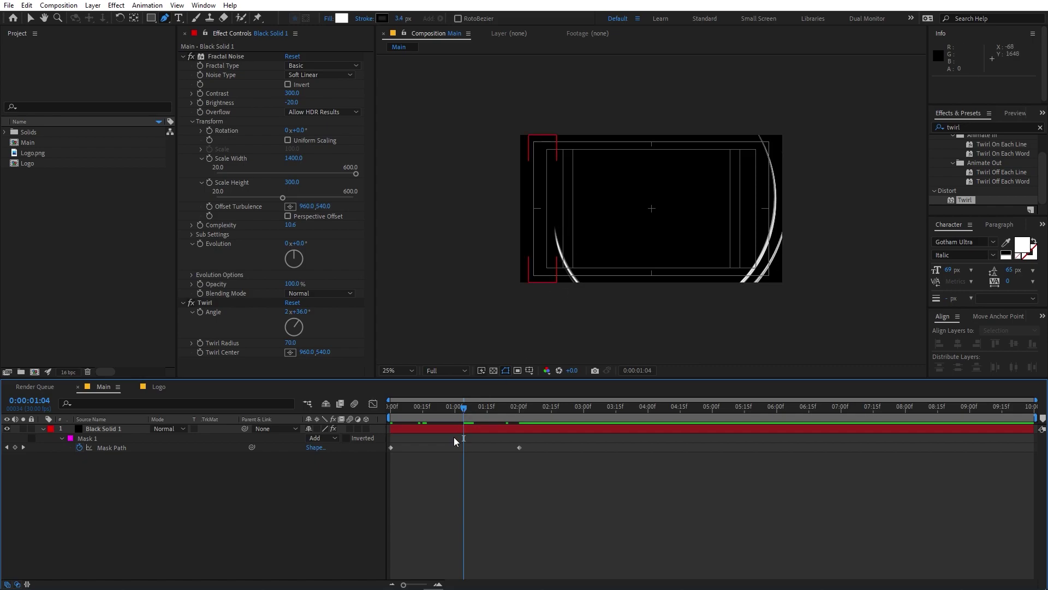
click(457, 430)
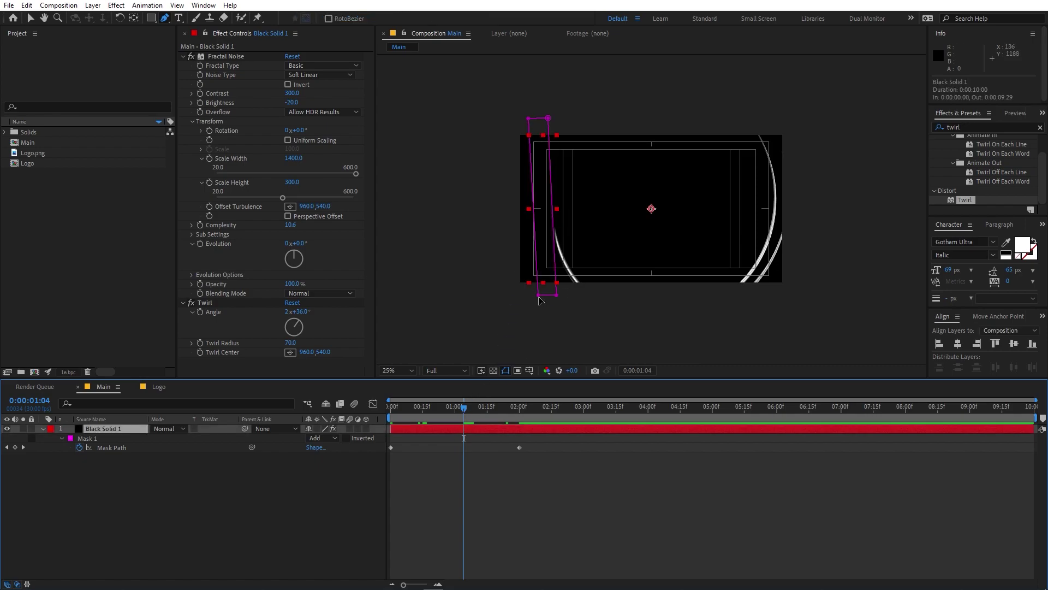
click(539, 295)
drag(530, 120, 476, 122)
drag(472, 123, 465, 123)
Step: Play the composition to check the reveal with the widened mask
click(447, 420)
key(space)
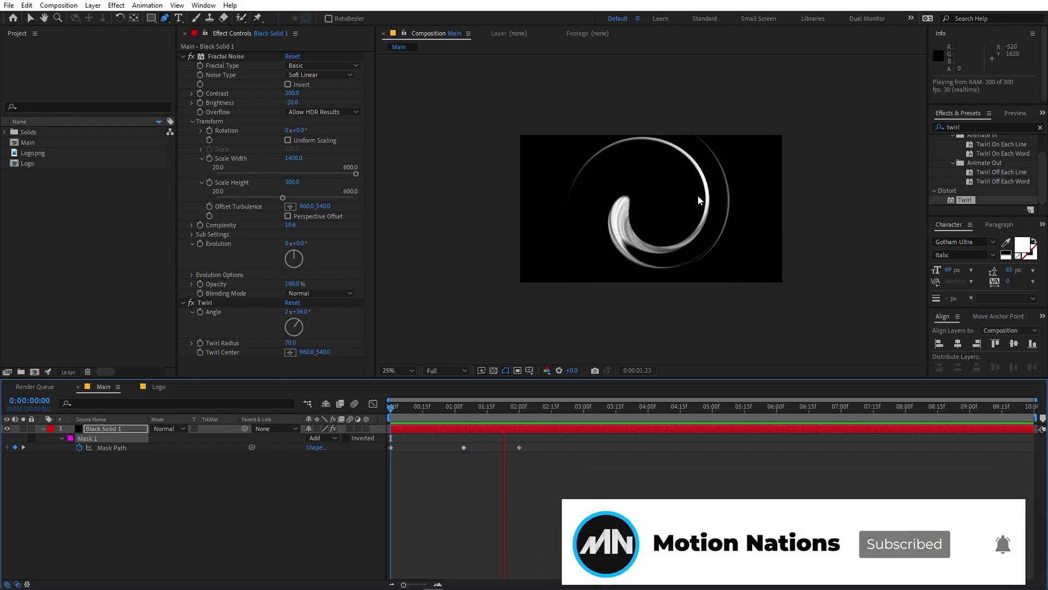
key(space)
Step: Set the Mask Feather of the black solid's mask to 293 pixels
drag(448, 418, 463, 417)
key(f)
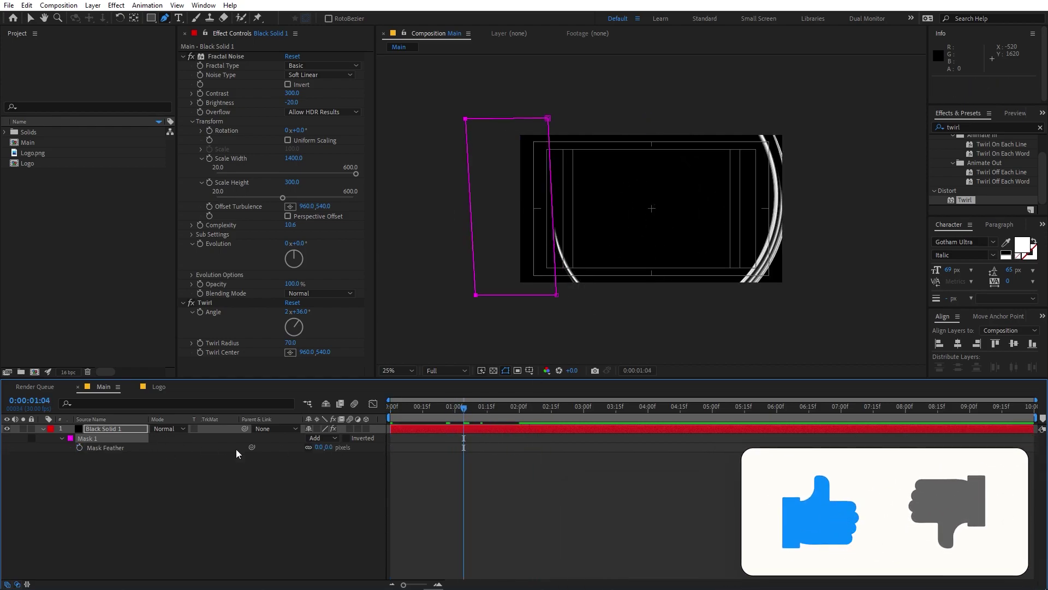
drag(401, 447, 447, 449)
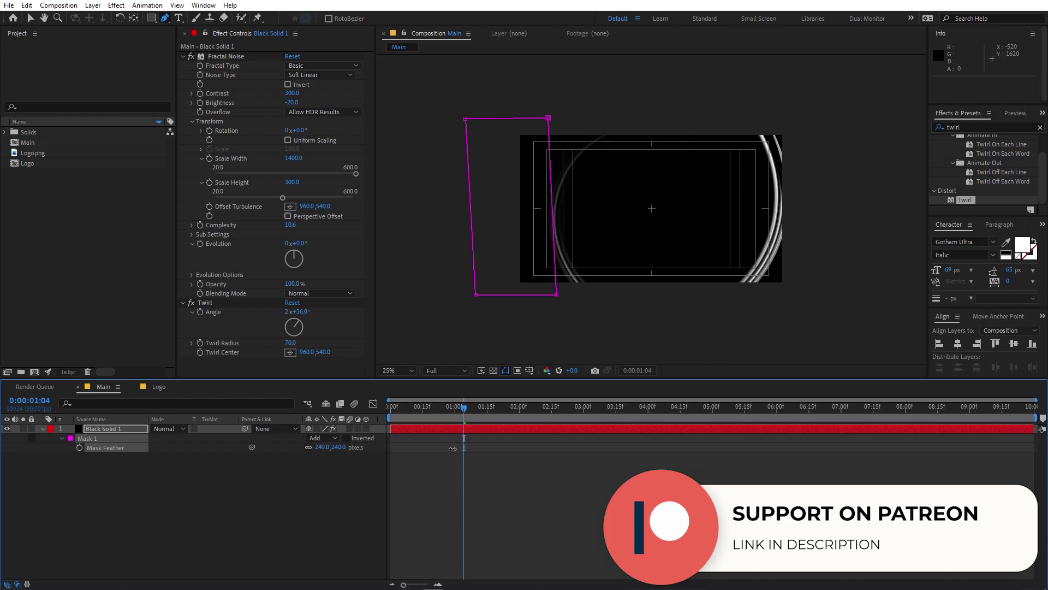
drag(482, 449, 481, 449)
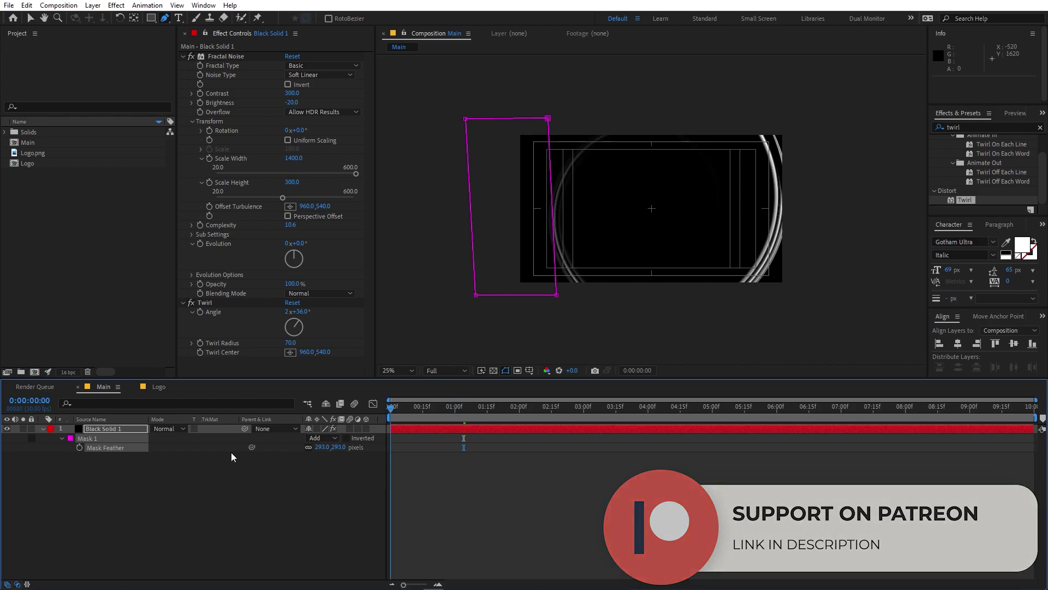
Step: Play the animation from the start twice to check the feathered reveal
key(space)
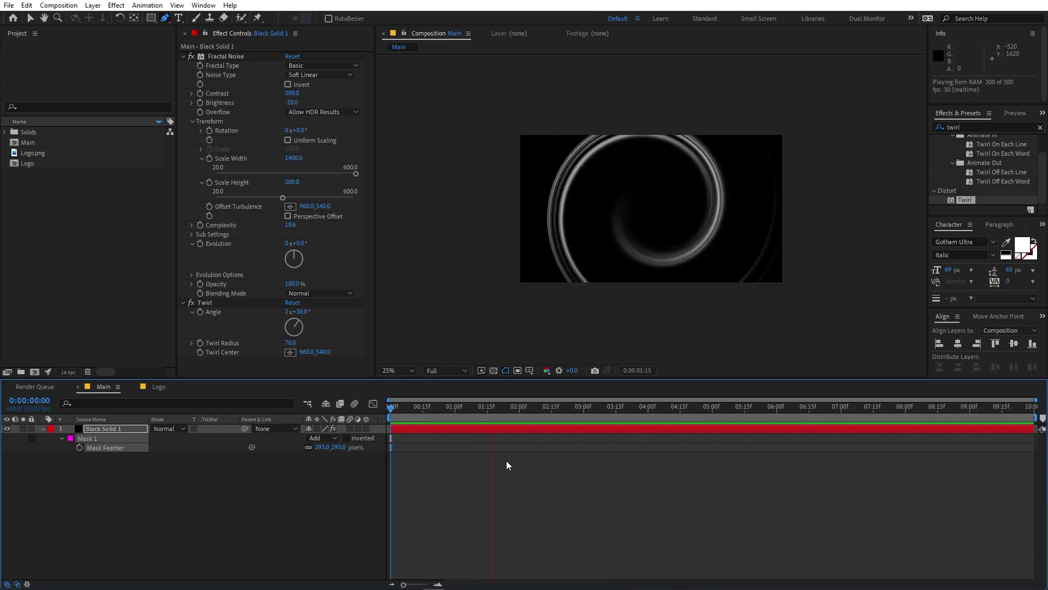
key(space)
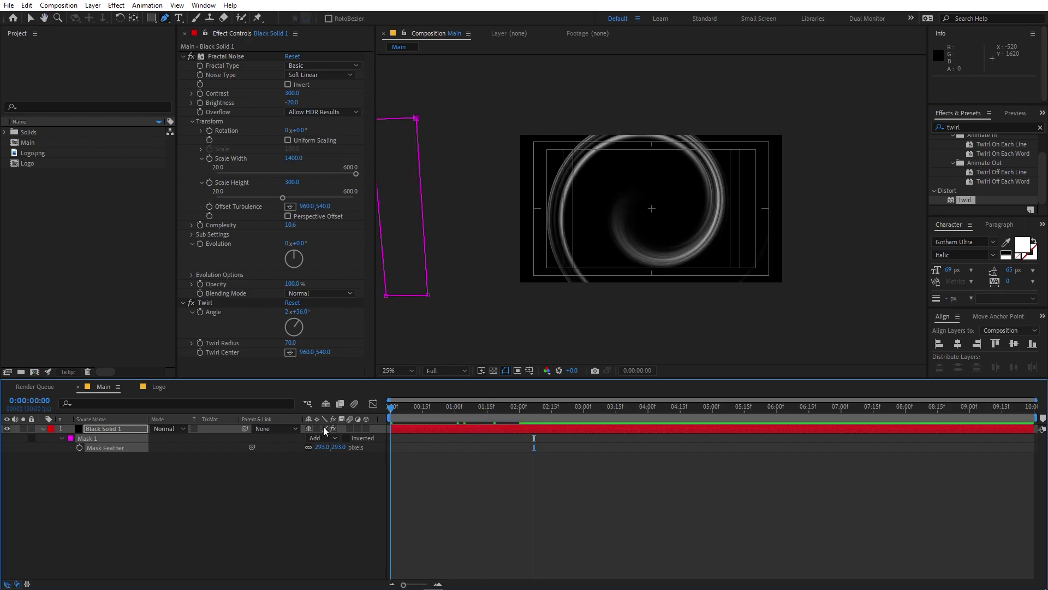
key(space)
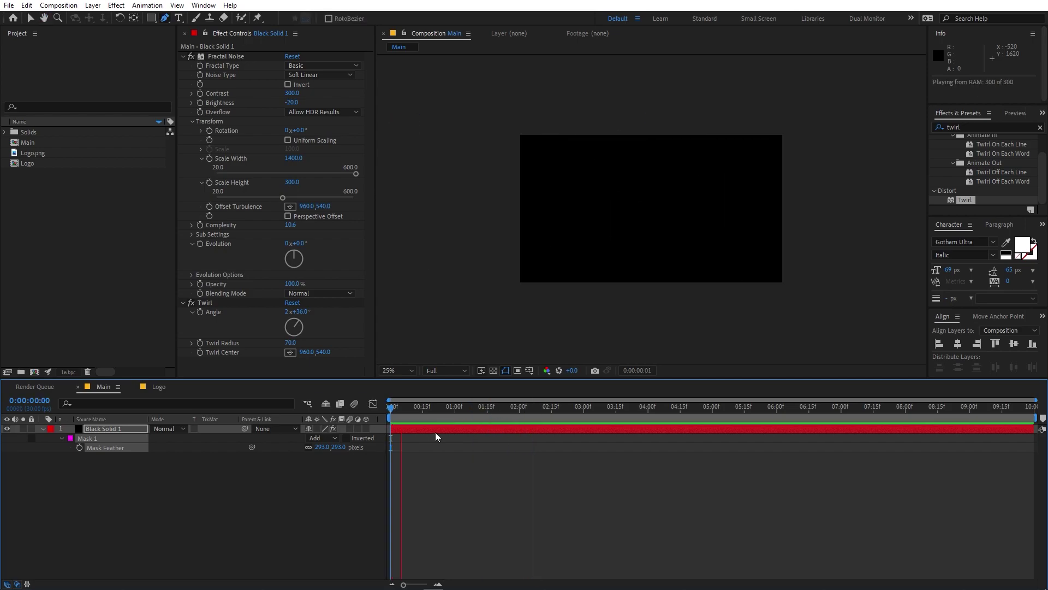
key(space)
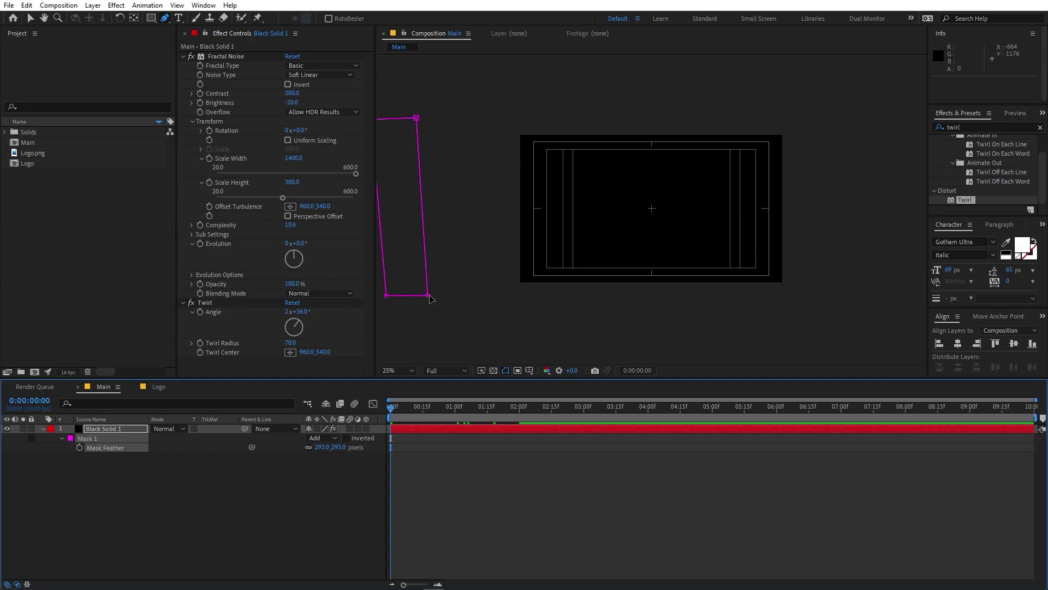
Step: At 0:00:00:00, shift the mask slightly closer to the left side of the frame
key(comma)
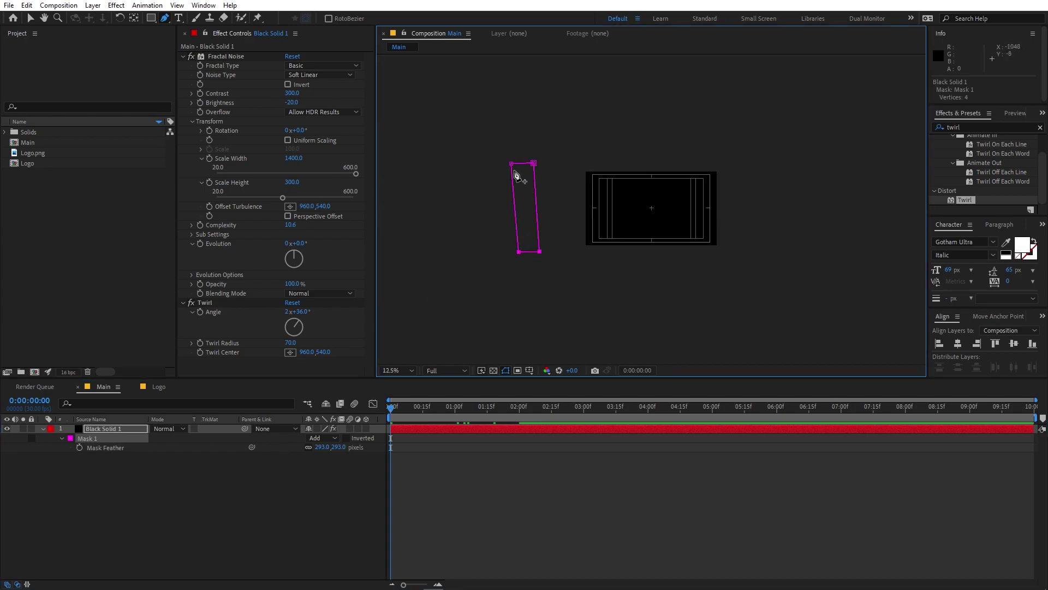
drag(533, 164, 548, 165)
click(500, 505)
key(period)
Step: Play and scrub the animation to check the timing of the adjusted mask
key(space)
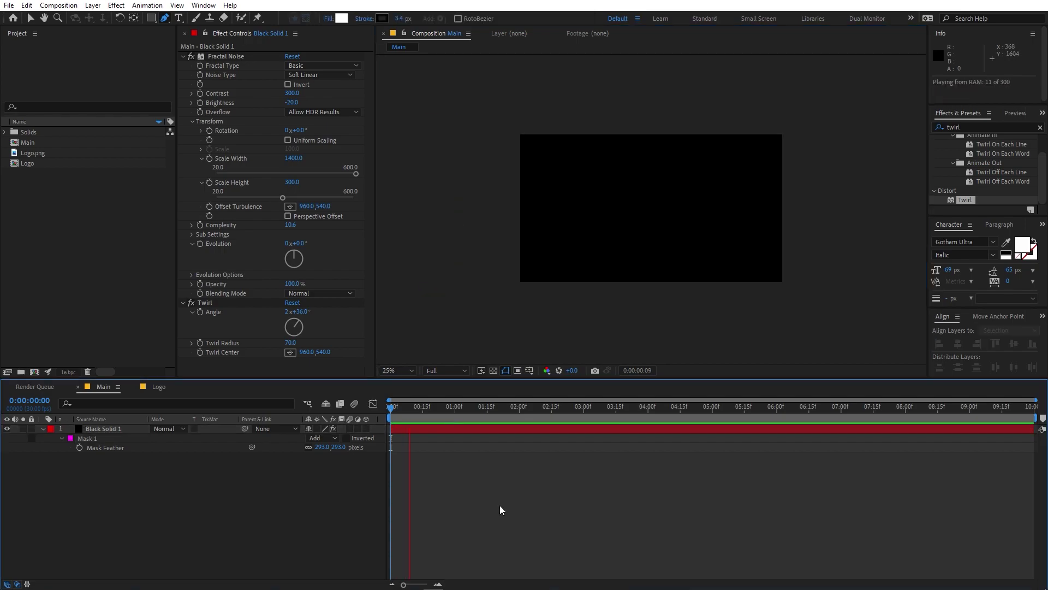
key(space)
drag(501, 408, 474, 408)
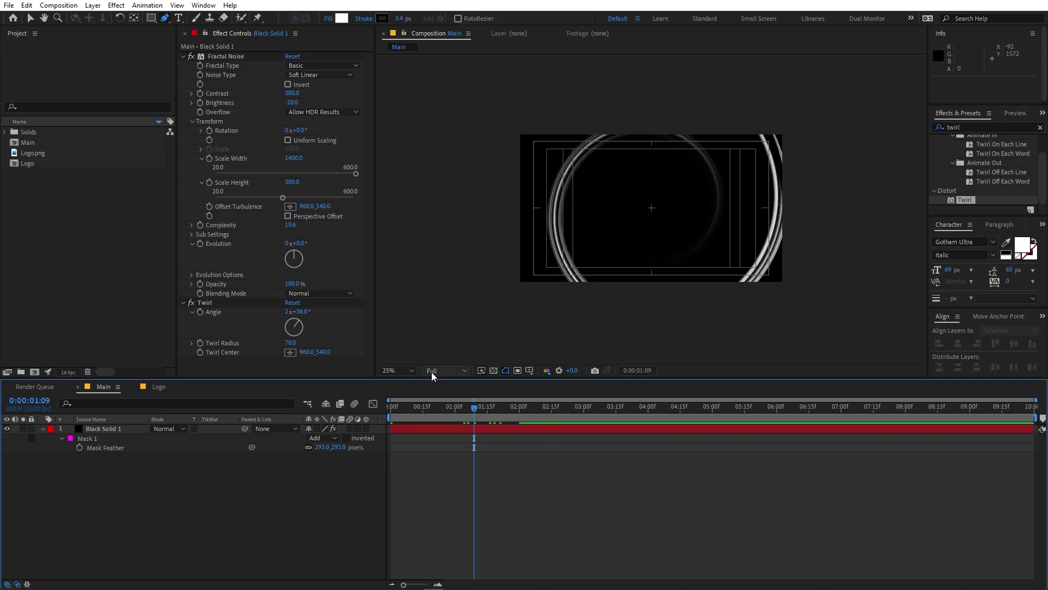
Step: Go to 0:00:01:19 and apply the Tint effect to the black solid below Twirl
click(103, 430)
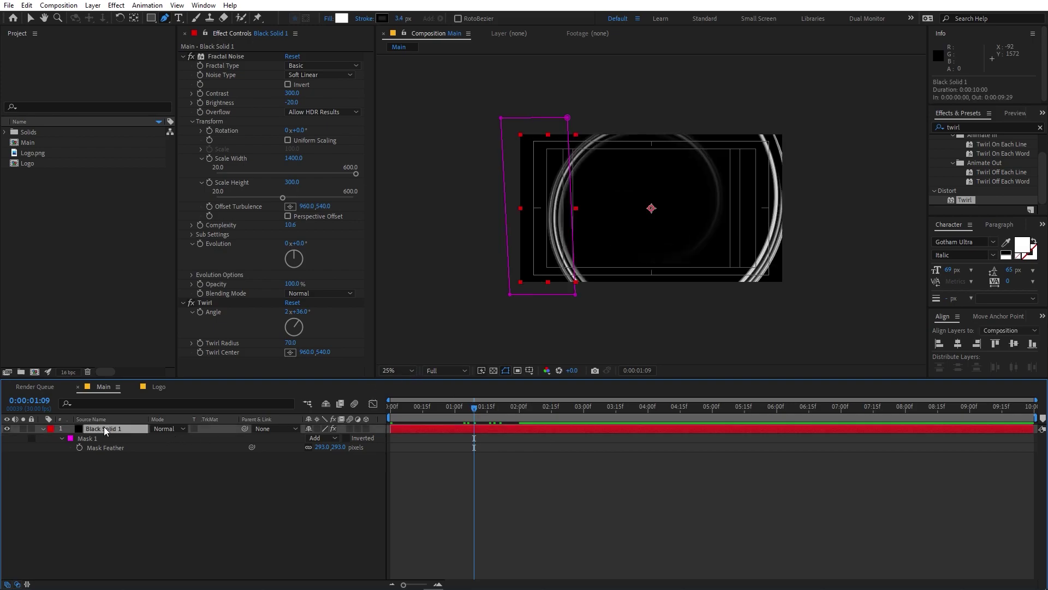
key(period)
key(Page_Down)
key(Page_Down)
key(Page_Down)
key(Page_Down)
key(Page_Down)
key(Page_Down)
key(Page_Down)
key(Page_Down)
key(Page_Down)
key(Page_Down)
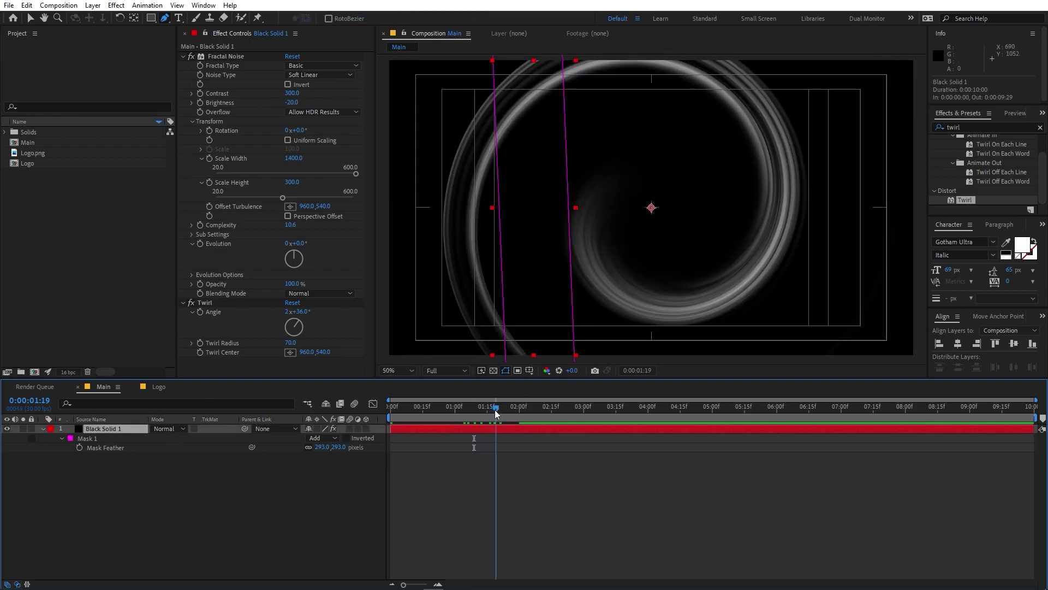
click(981, 127)
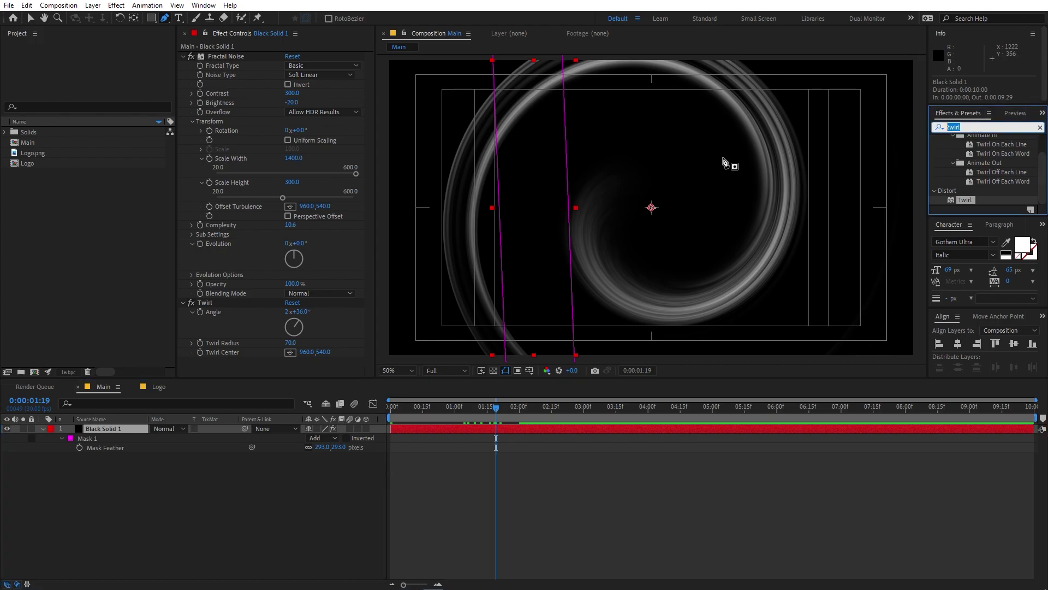
text(tint)
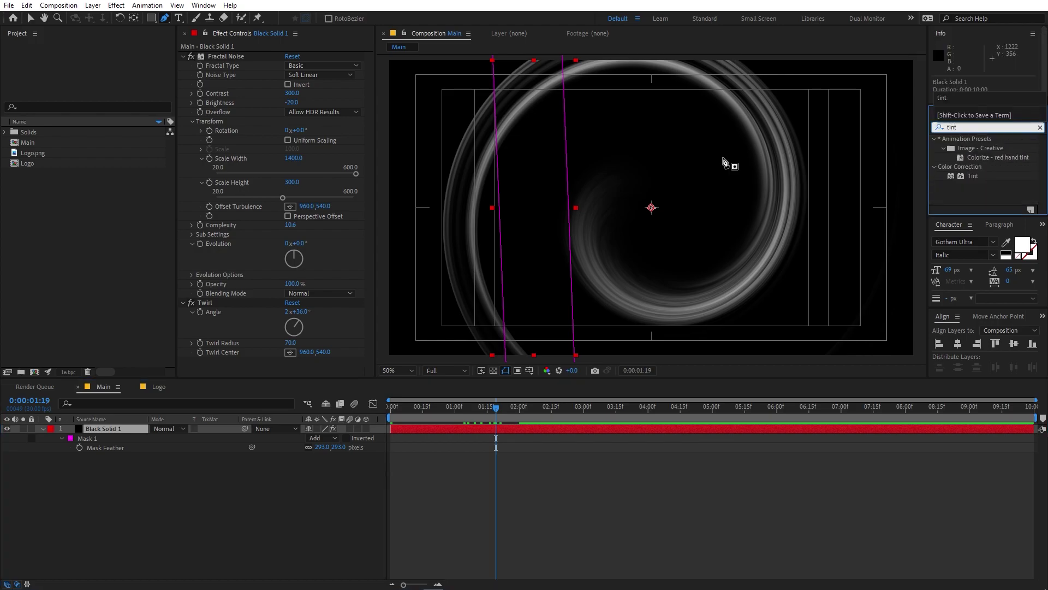
drag(972, 176, 251, 334)
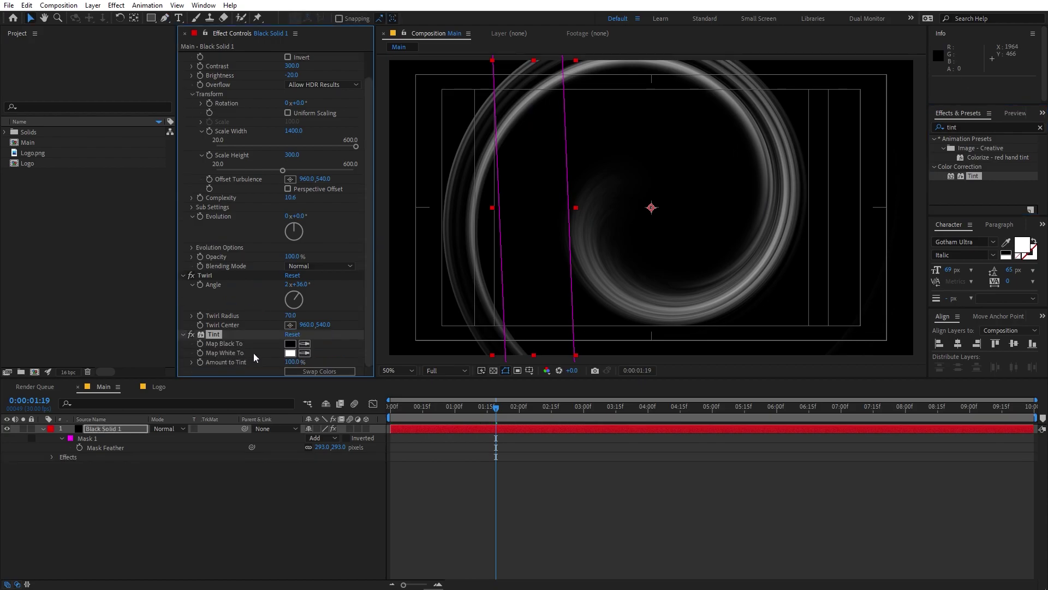
Step: Set the Tint effect's Map White To colour to the bright blue 00B4FF
click(290, 353)
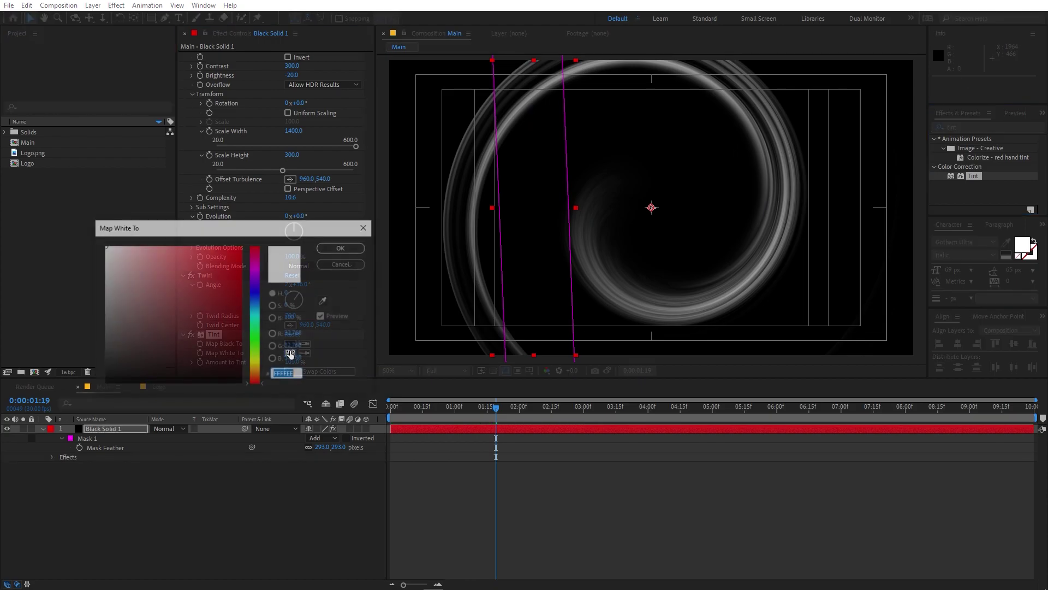
click(257, 301)
click(188, 246)
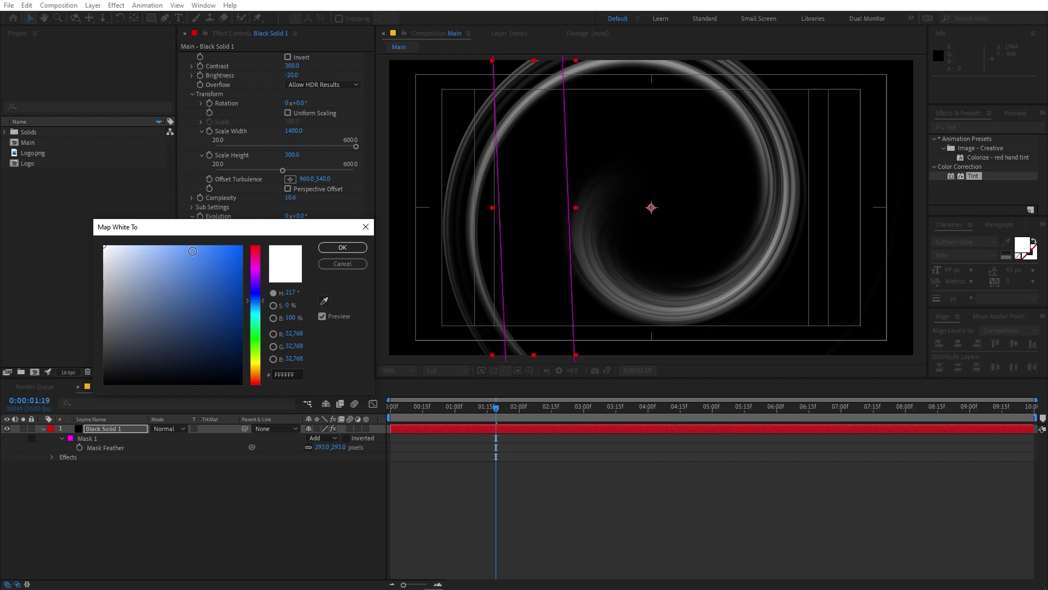
click(259, 310)
drag(194, 258, 241, 246)
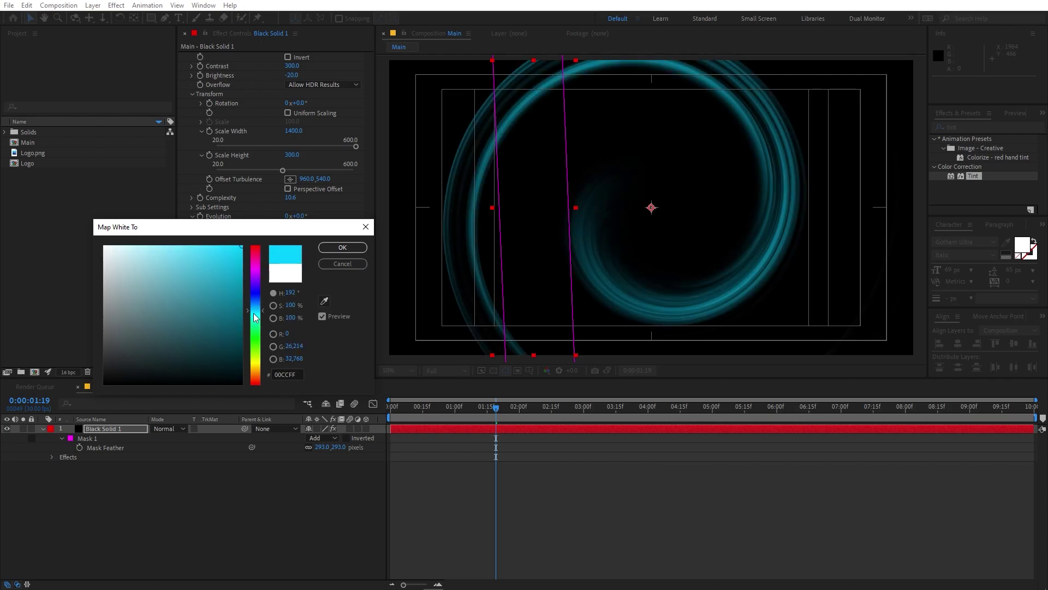
click(258, 309)
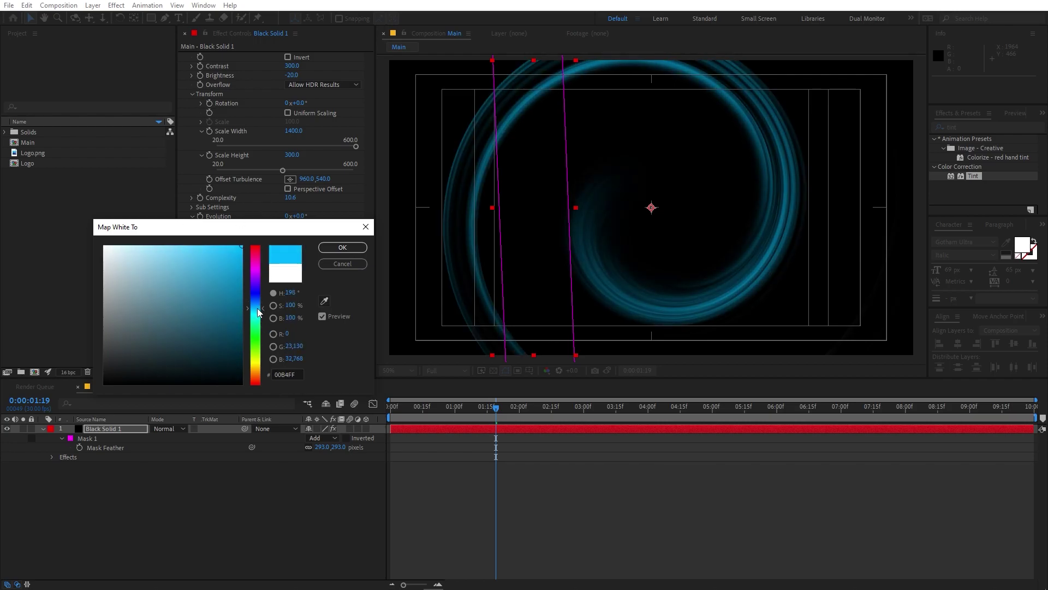
click(331, 249)
Step: Apply the Exposure effect to the solid below Tint and set its Exposure to 1.75
click(1008, 129)
text(expo)
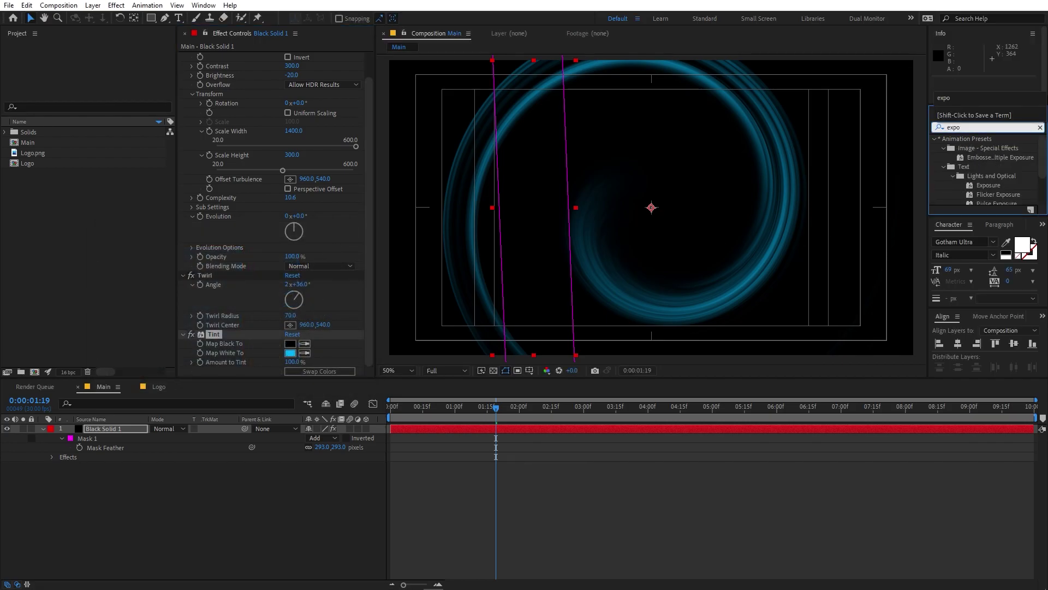
scroll(1006, 175, down, 2)
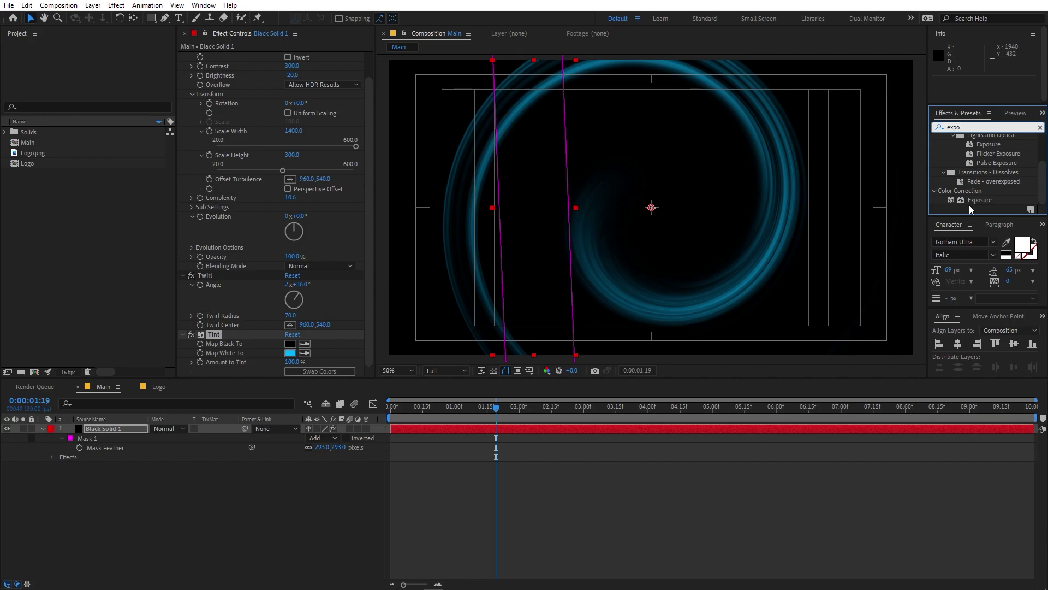
drag(971, 204, 274, 363)
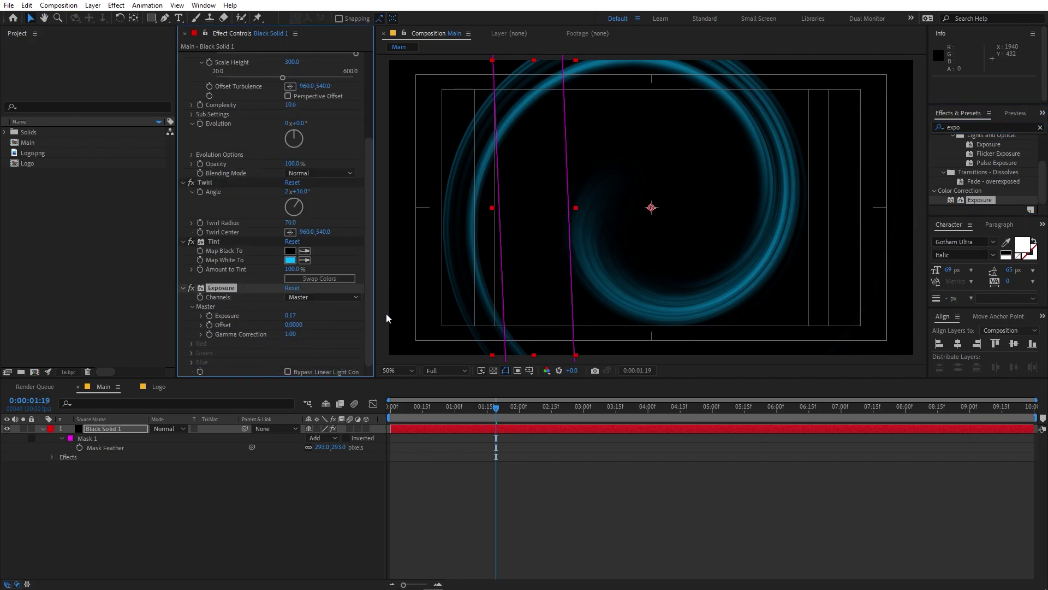
drag(406, 314, 473, 316)
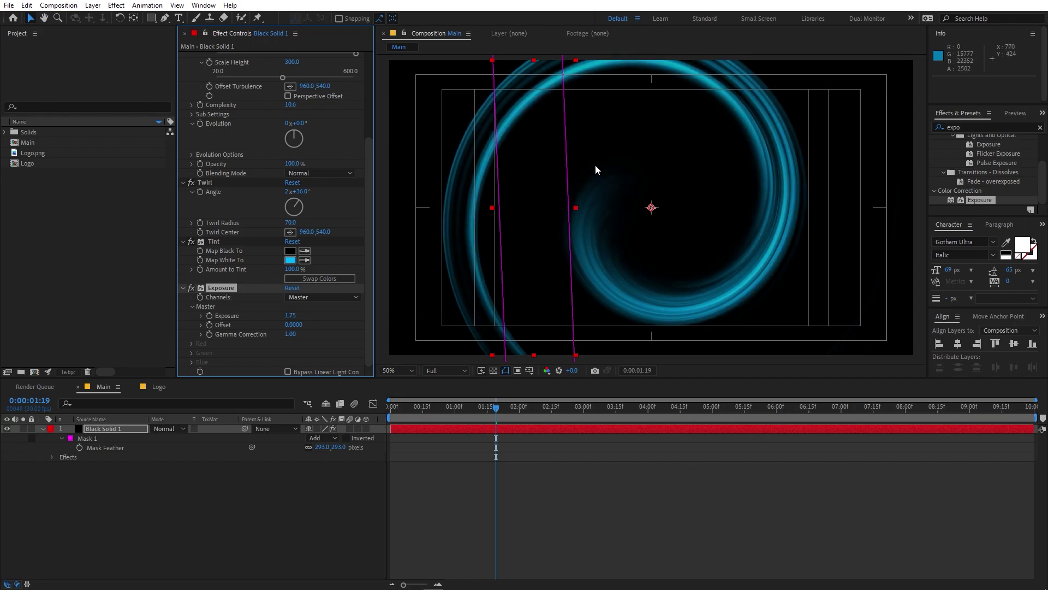
Step: Play and scrub the animation from near the start to check the brightened blue swirl
drag(496, 413, 402, 425)
key(space)
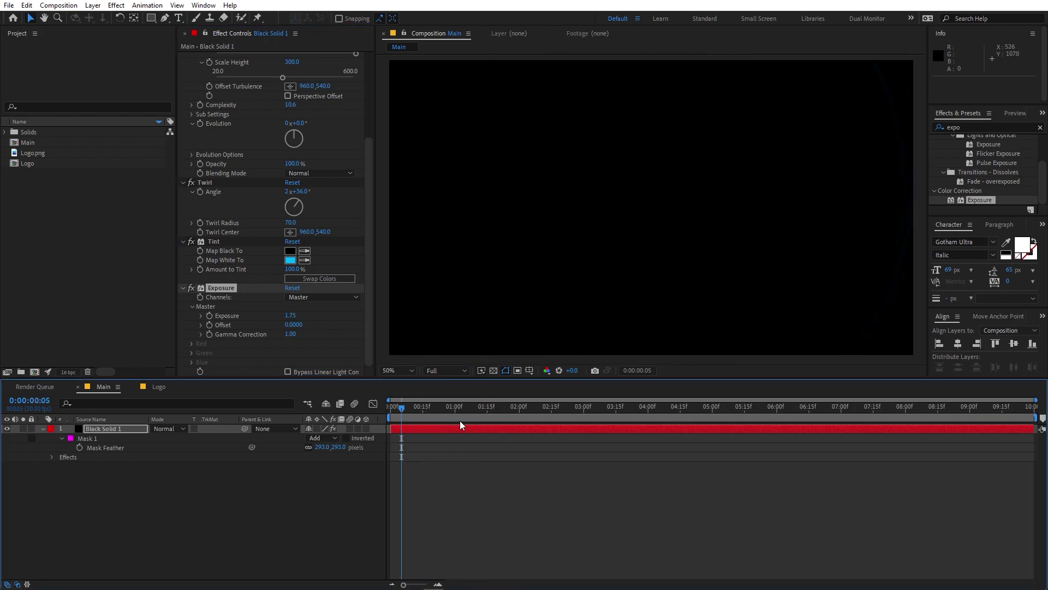
key(space)
drag(510, 412, 463, 412)
click(453, 412)
key(space)
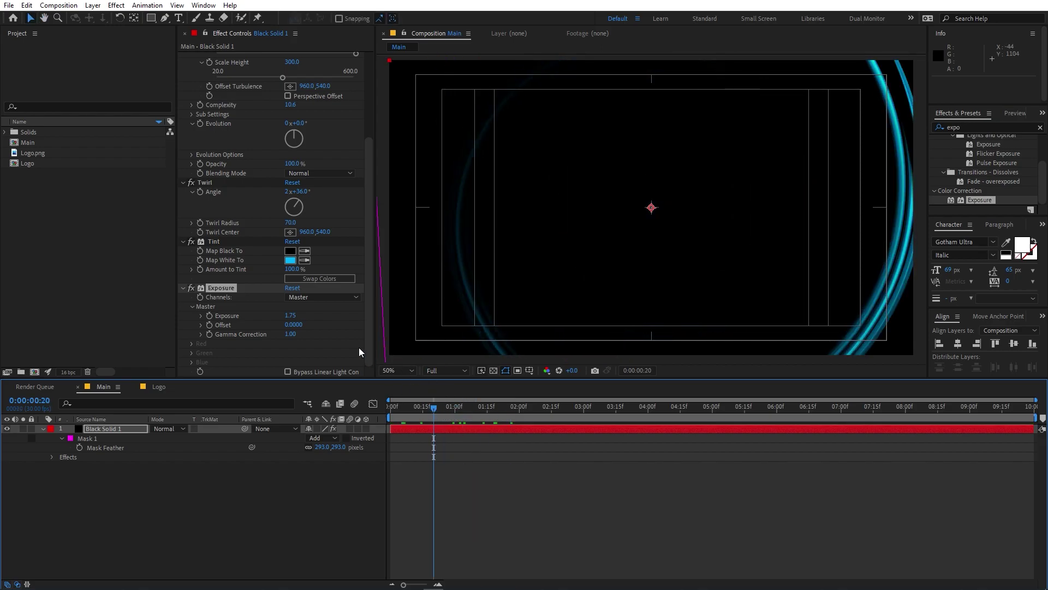
key(space)
Step: Set the solid's Exposure to 2.36, its Gamma Correction to 1.93 and the Fractal Noise Complexity to 20
drag(291, 338, 370, 339)
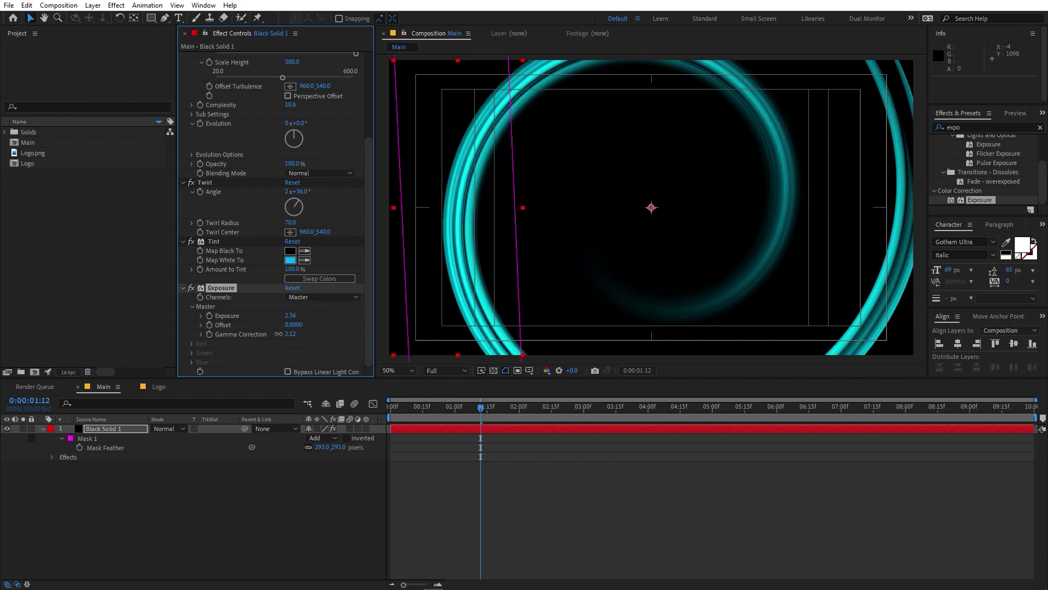
drag(286, 335, 277, 336)
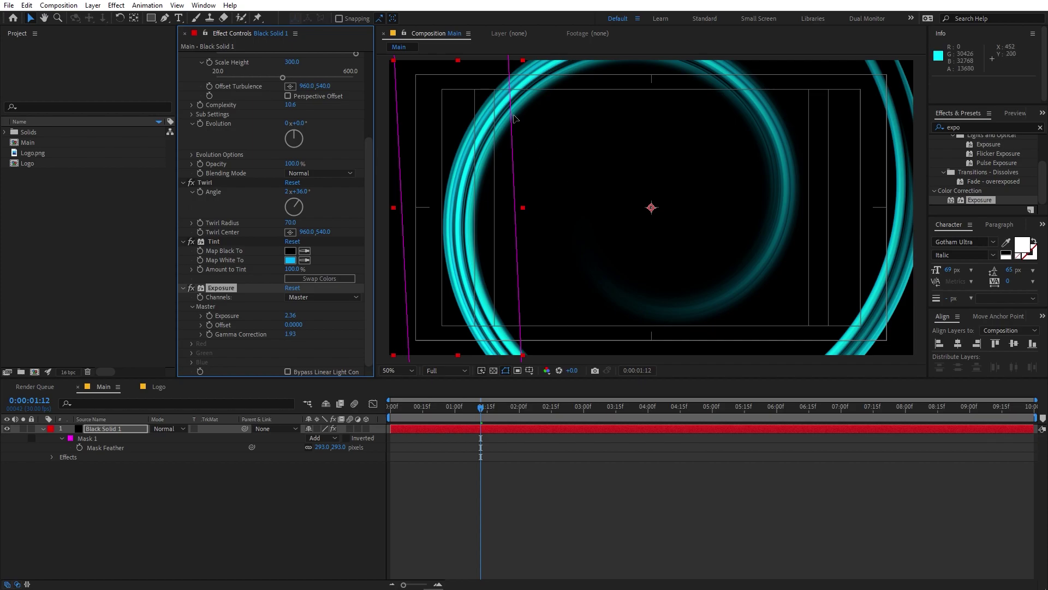
scroll(361, 211, up, 3)
drag(289, 179, 692, 257)
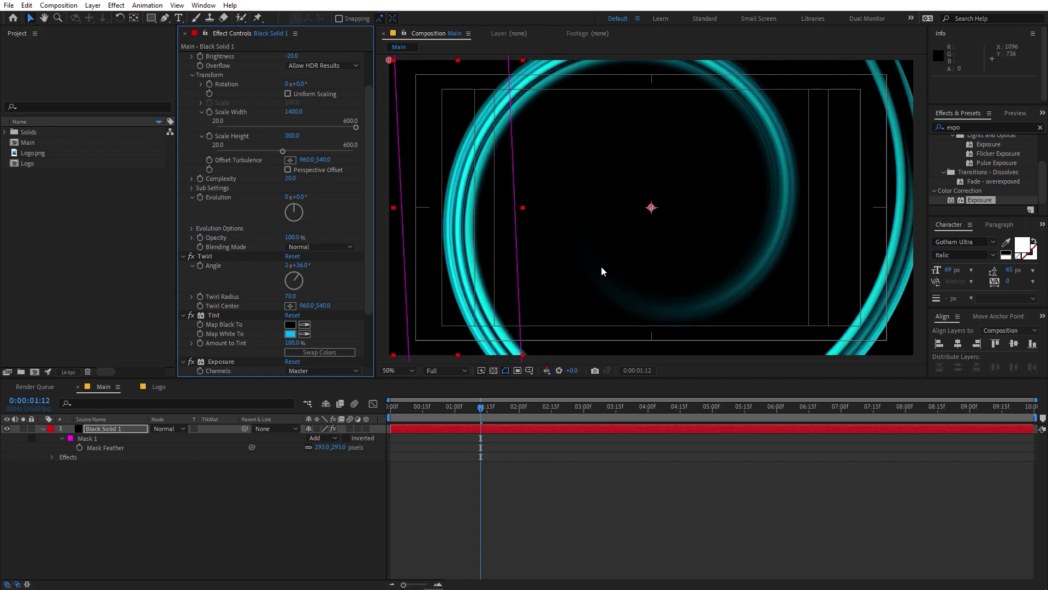
Step: Try other Contrast values for the solid's Fractal Noise effect and undo the change
scroll(329, 247, up, 3)
drag(292, 93, 119, 112)
drag(252, 109, 1044, 107)
key(ctrl+z)
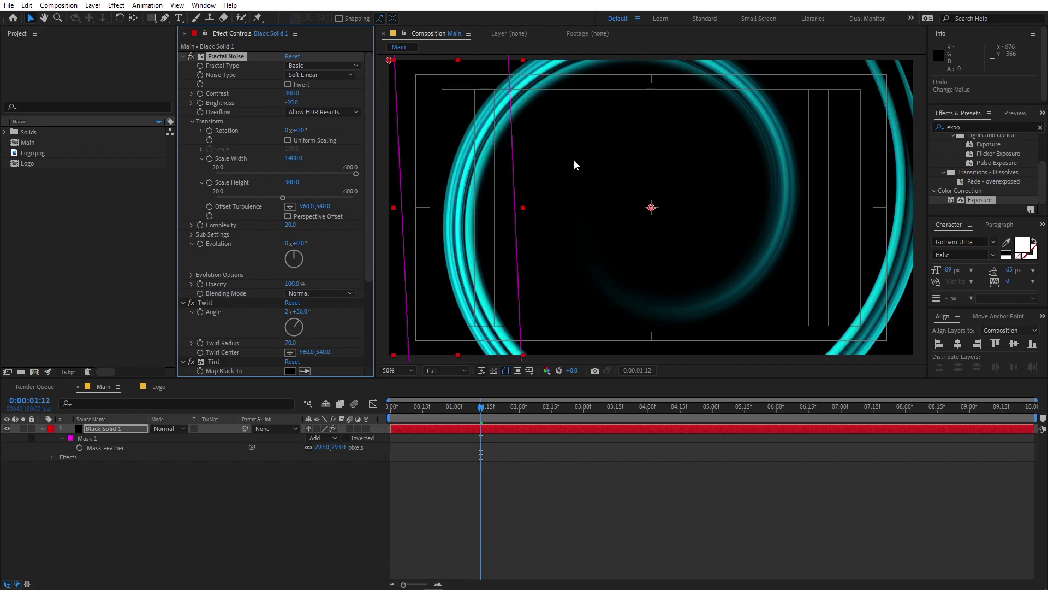
Step: Play the animation from the start to check the adjusted swirl
drag(481, 408, 424, 416)
key(space)
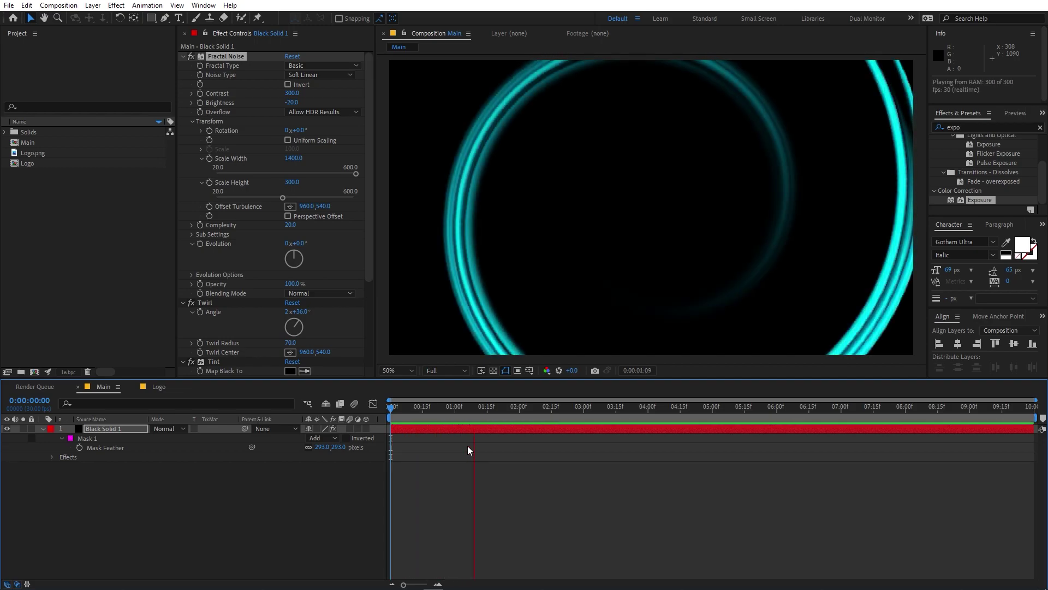
key(space)
Step: At 0:00:01:14, duplicate the blue swirl solid and set the copy's Twirl angle to 1x+153°
mouse_move(482, 421)
mouse_down()
mouse_move(461, 419)
mouse_move(485, 419)
mouse_up()
key(ctrl+d)
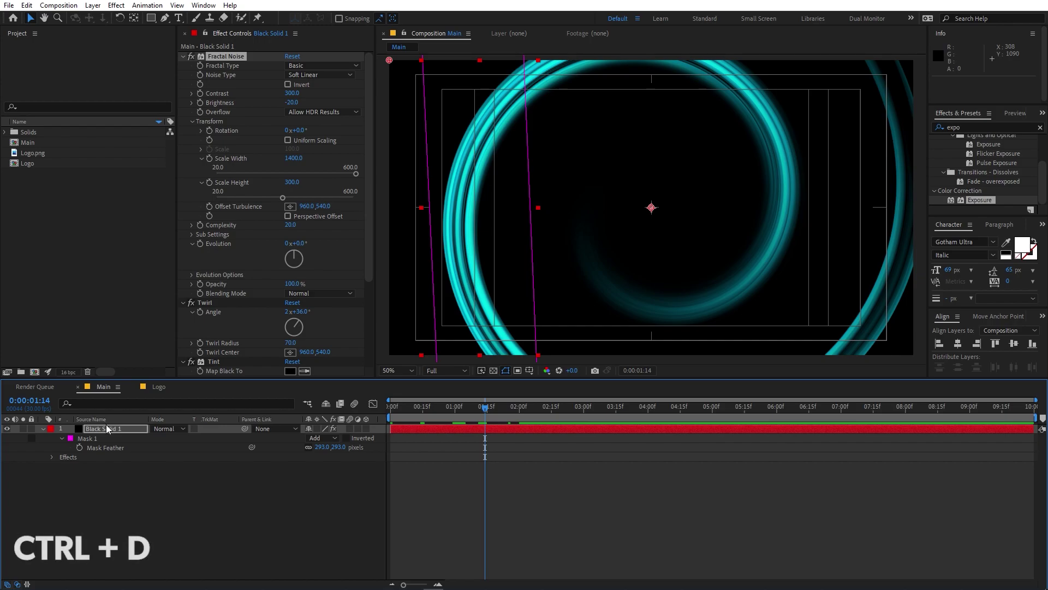
key(ctrl+d)
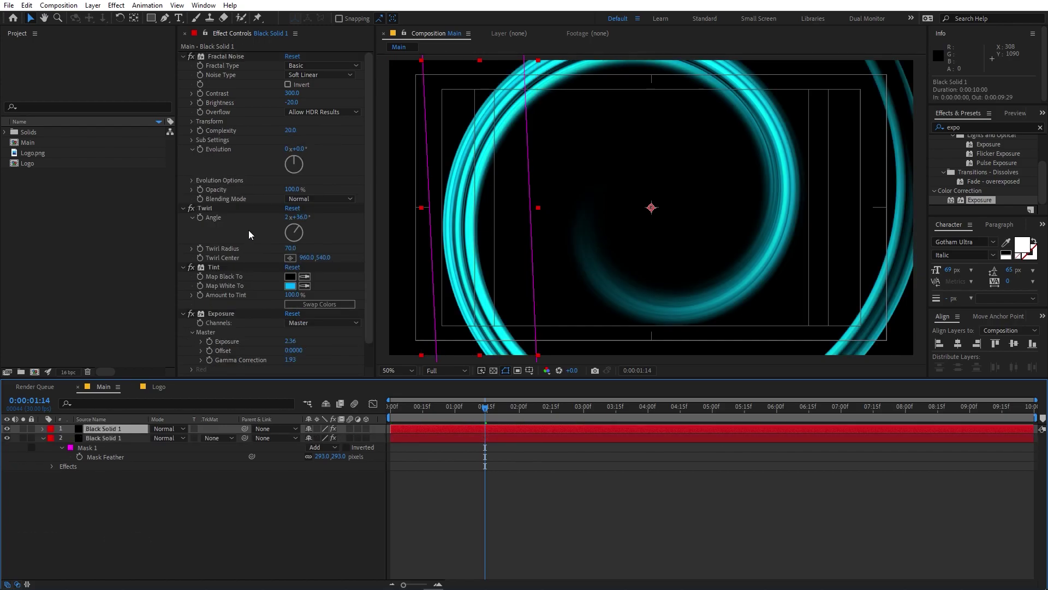
click(221, 208)
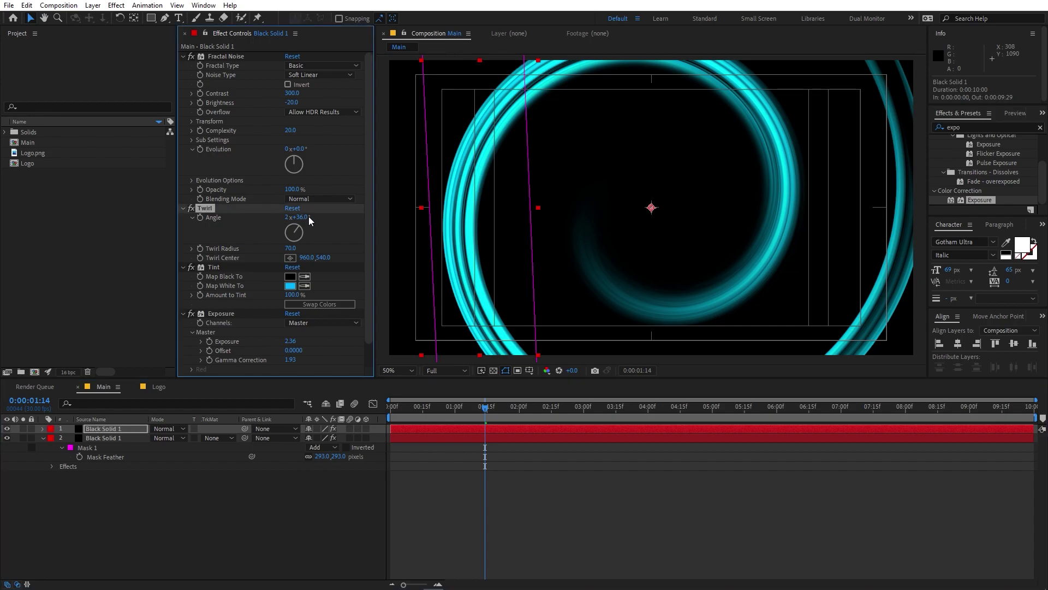
drag(303, 217, 183, 225)
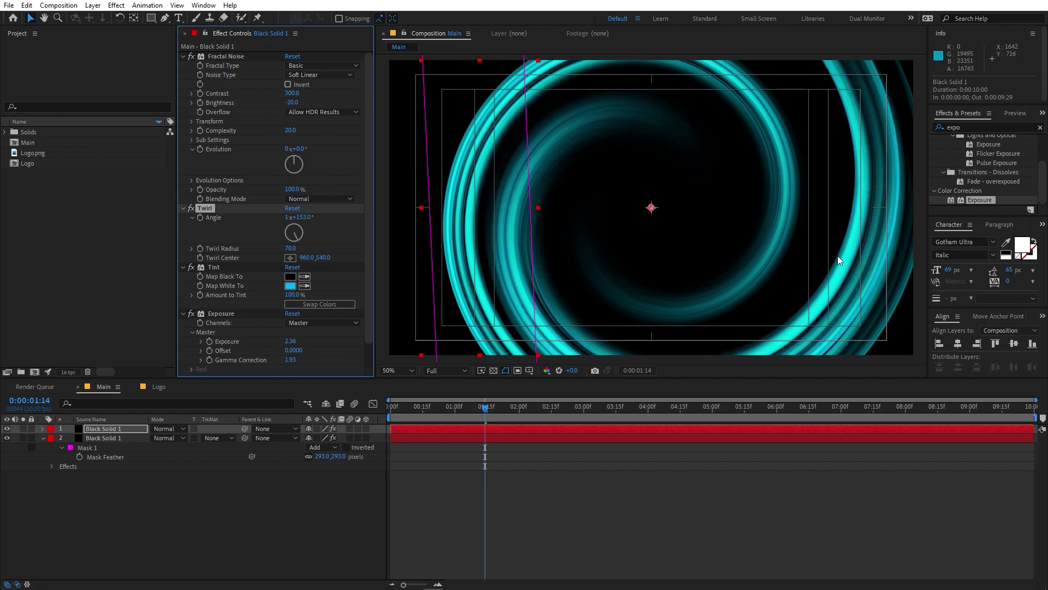
Step: Set the duplicated solid's Tint Map White To colour to the orange FF9600
click(287, 296)
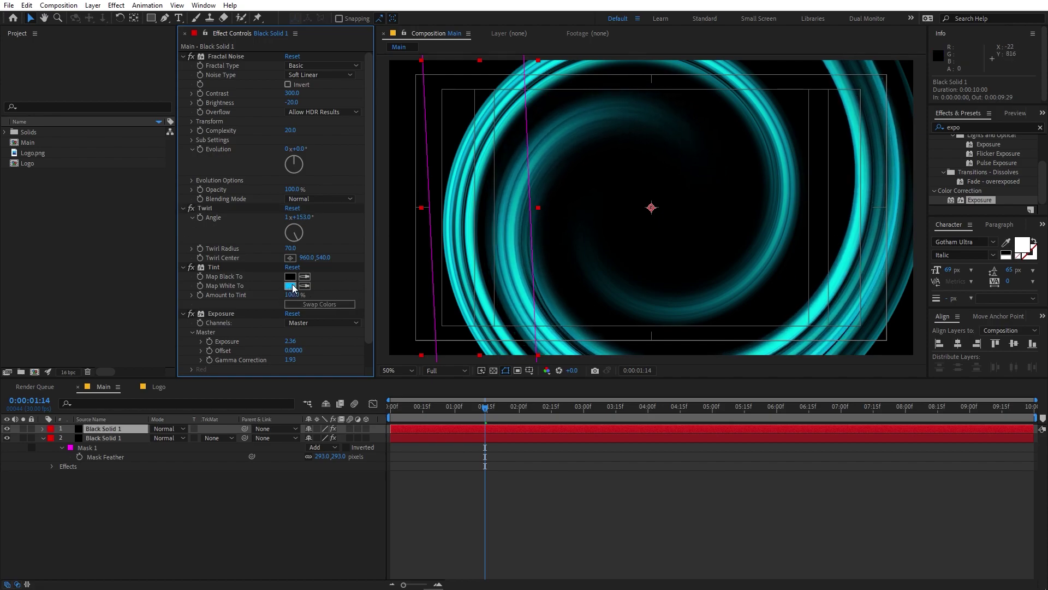
click(290, 285)
drag(260, 307, 259, 375)
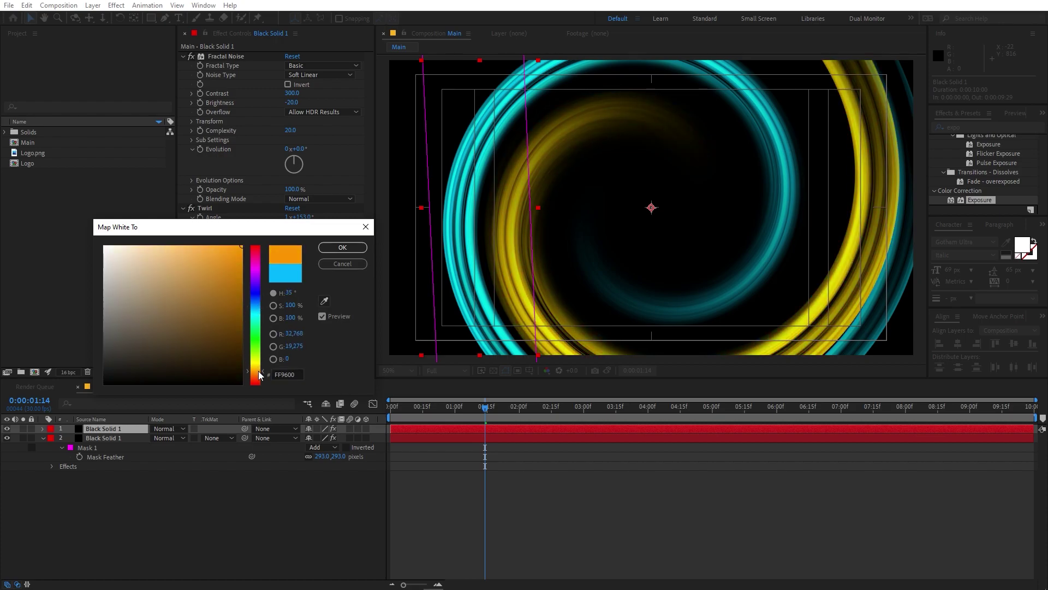
click(352, 248)
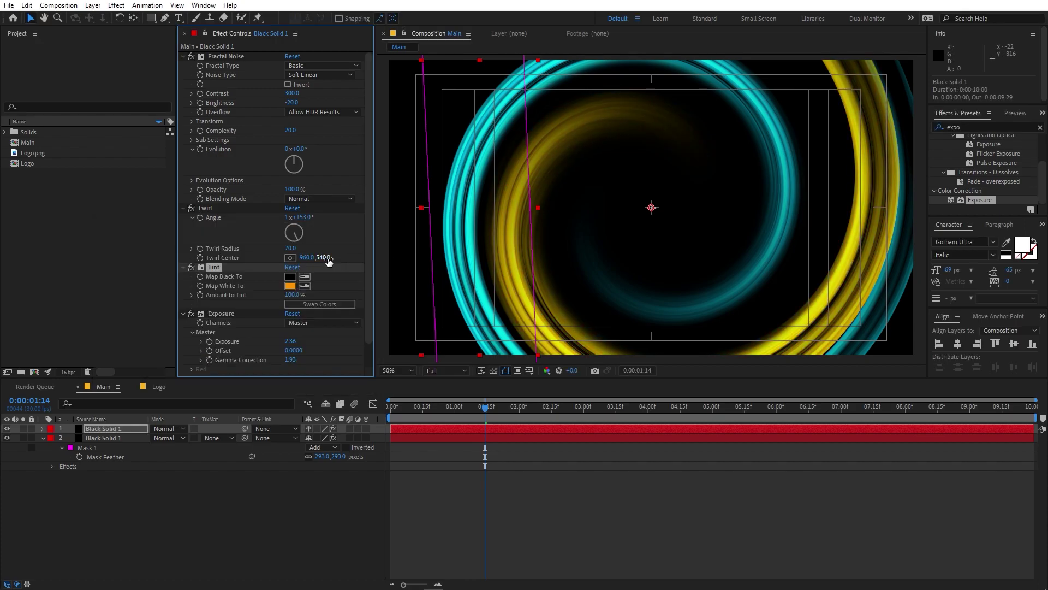
Step: Duplicate the orange-tinted solid and set the new copy's Twirl angle to 0x+337°
click(130, 428)
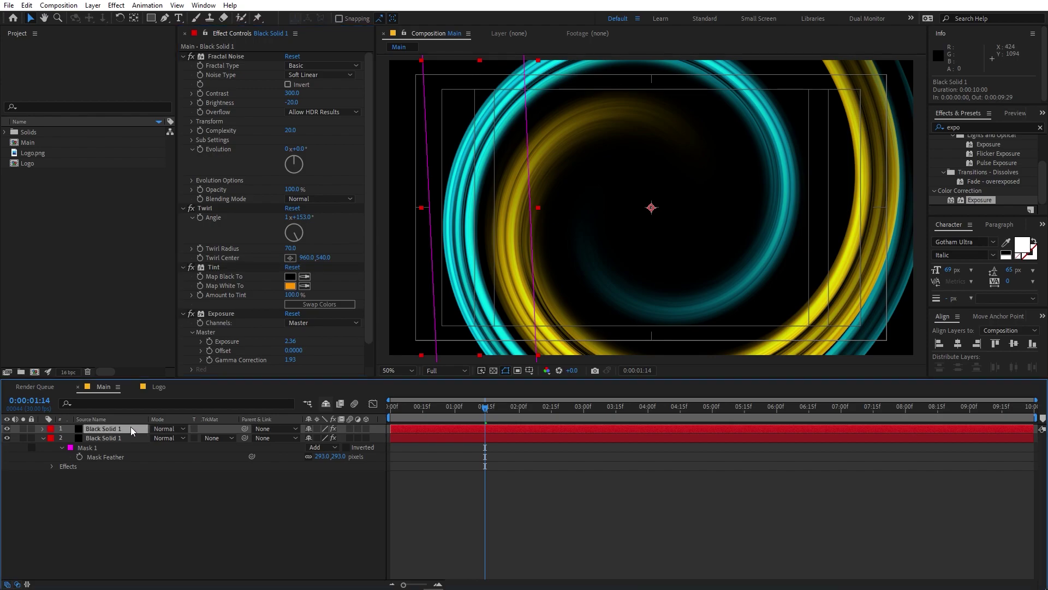
key(ctrl+d)
drag(299, 216, 217, 224)
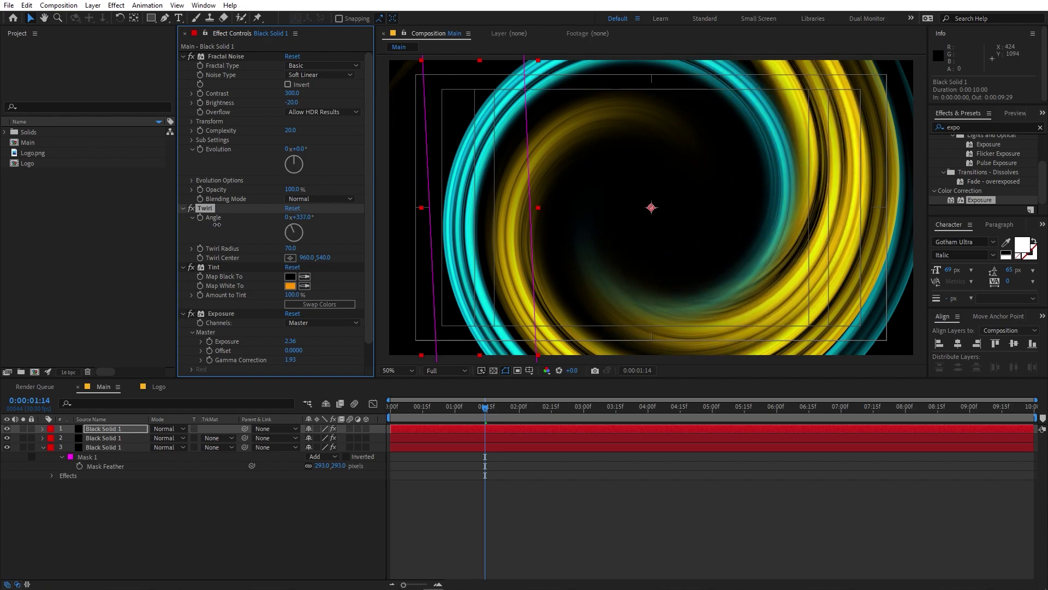
Step: Set the newest solid's Tint Map White To colour to the pink FF0060
click(289, 287)
click(258, 254)
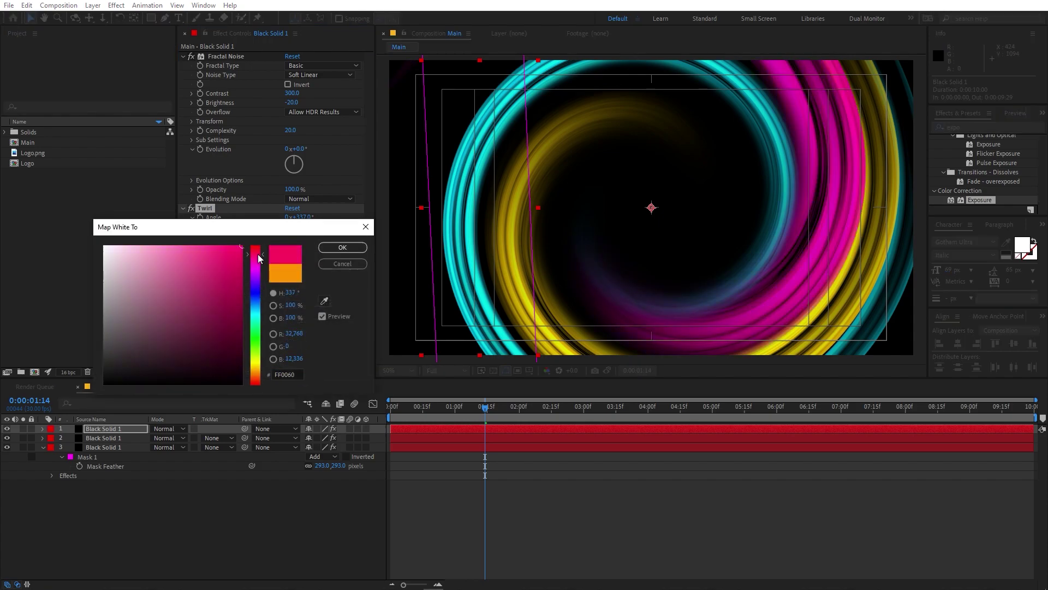
click(338, 248)
Step: Go to 0:00:01:04 and add an adjustment layer above the three swirl solids
drag(485, 407, 463, 423)
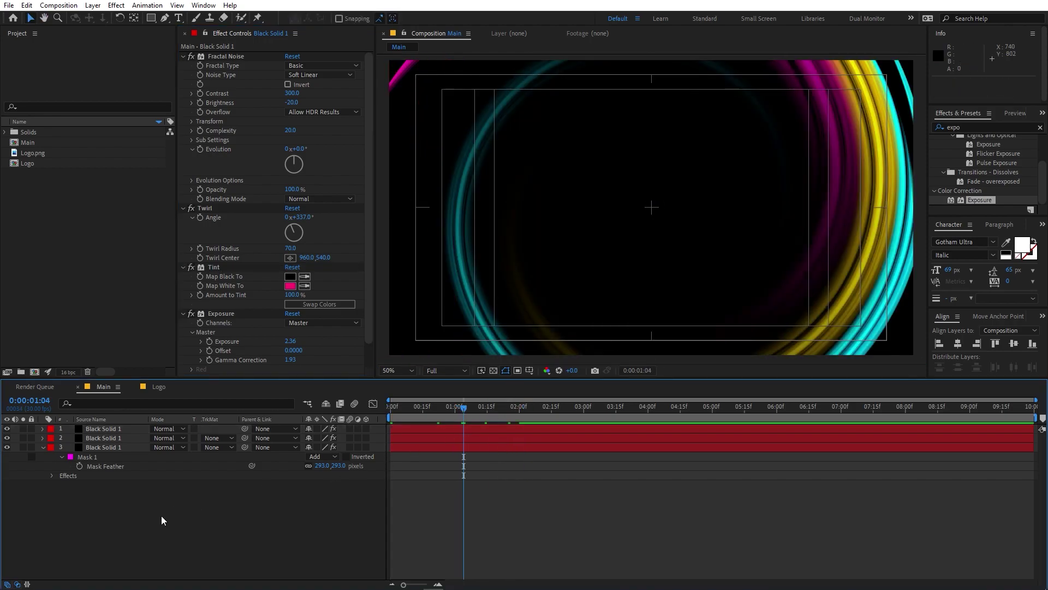
right_click(161, 515)
mouse_move(231, 382)
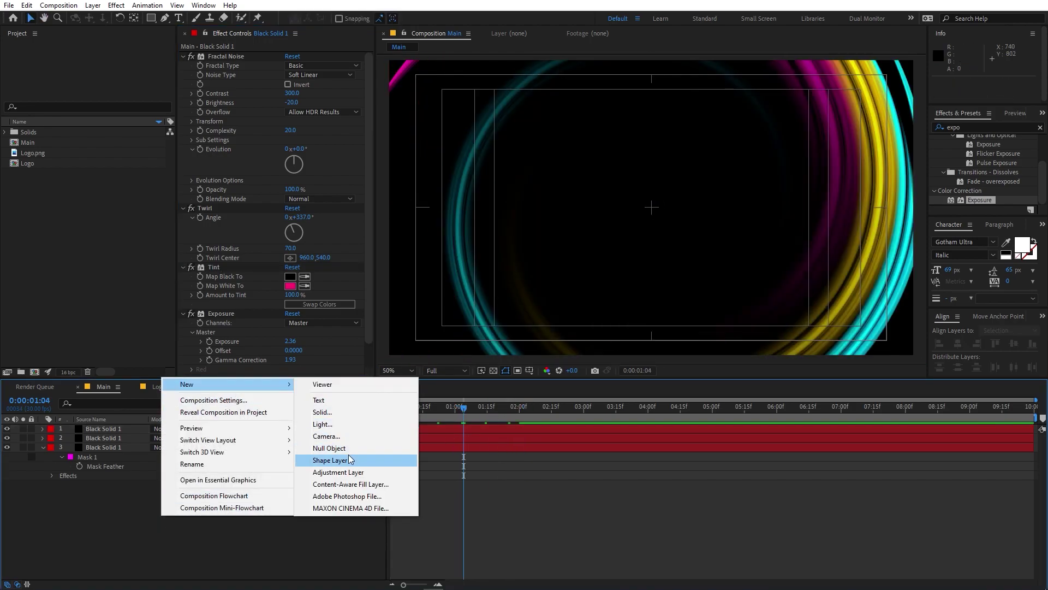
click(332, 472)
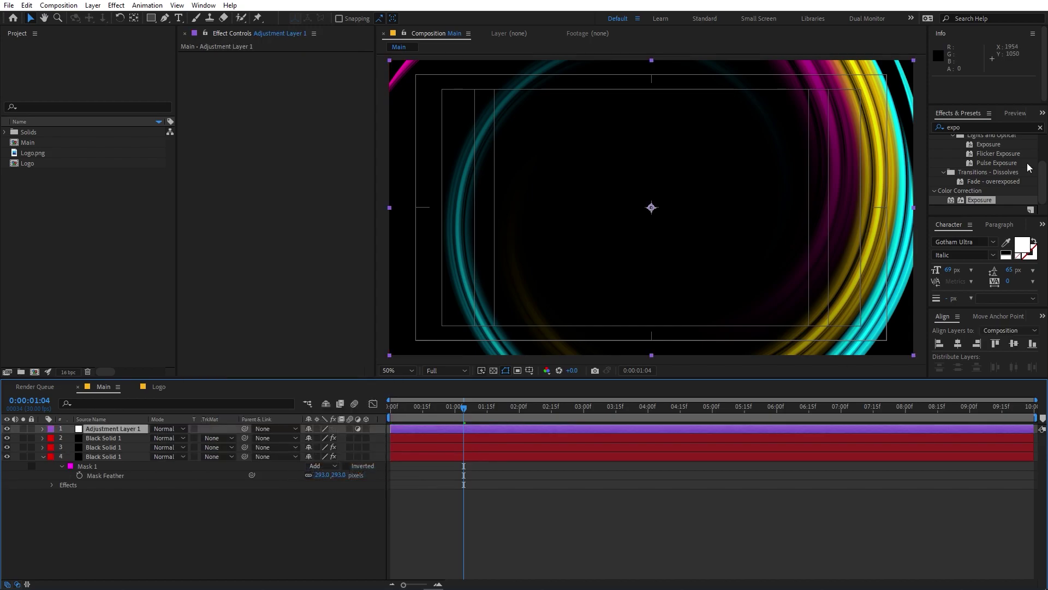
Step: Apply the Stylize Glow effect to the adjustment layer
click(977, 127)
text(glow)
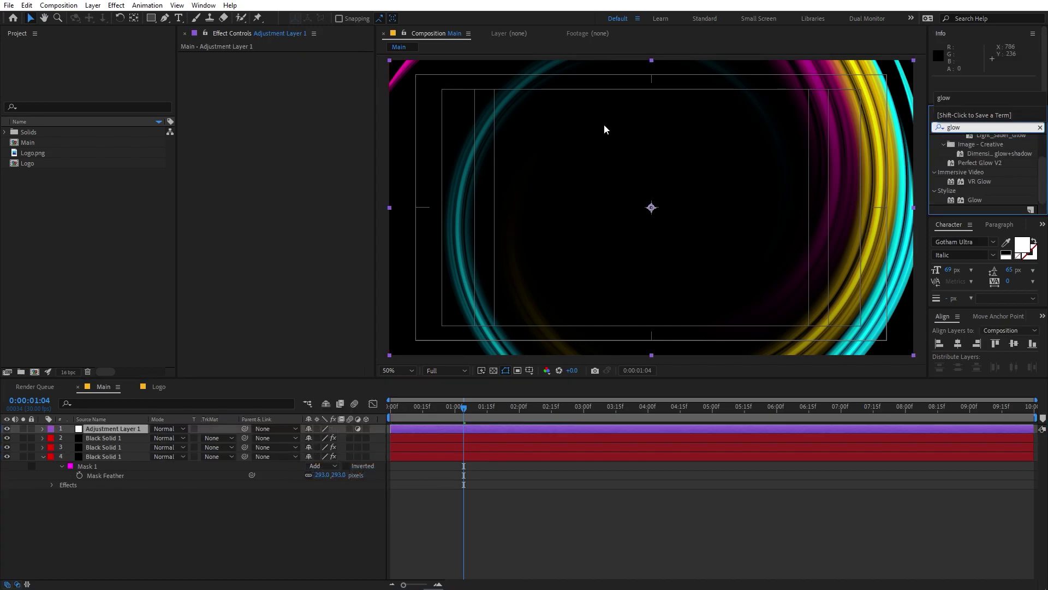
double_click(974, 200)
Step: Go to 0:00:01:12 and set the Glow effect's radius to 31.5 and its intensity to 0.4
click(452, 416)
drag(452, 416, 481, 418)
click(277, 174)
key(ctrl+z)
drag(290, 93, 250, 97)
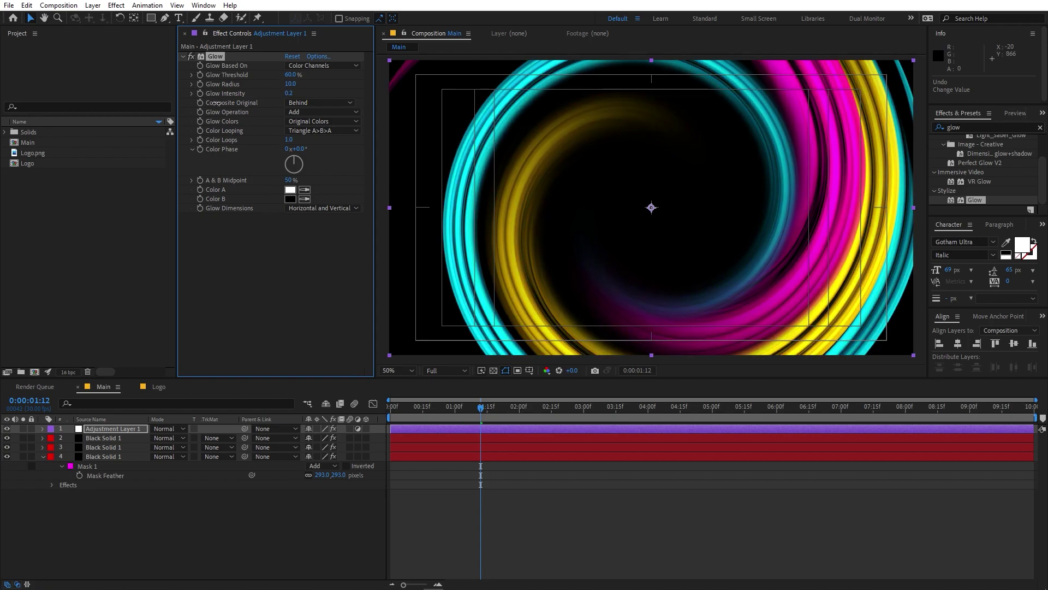
drag(290, 85, 320, 85)
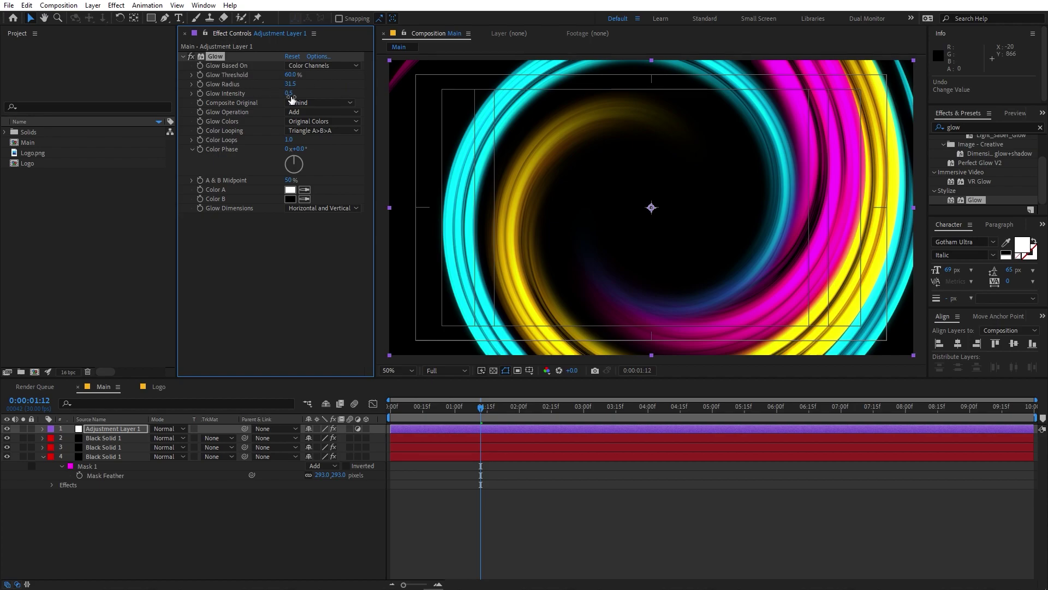
drag(251, 98, 213, 102)
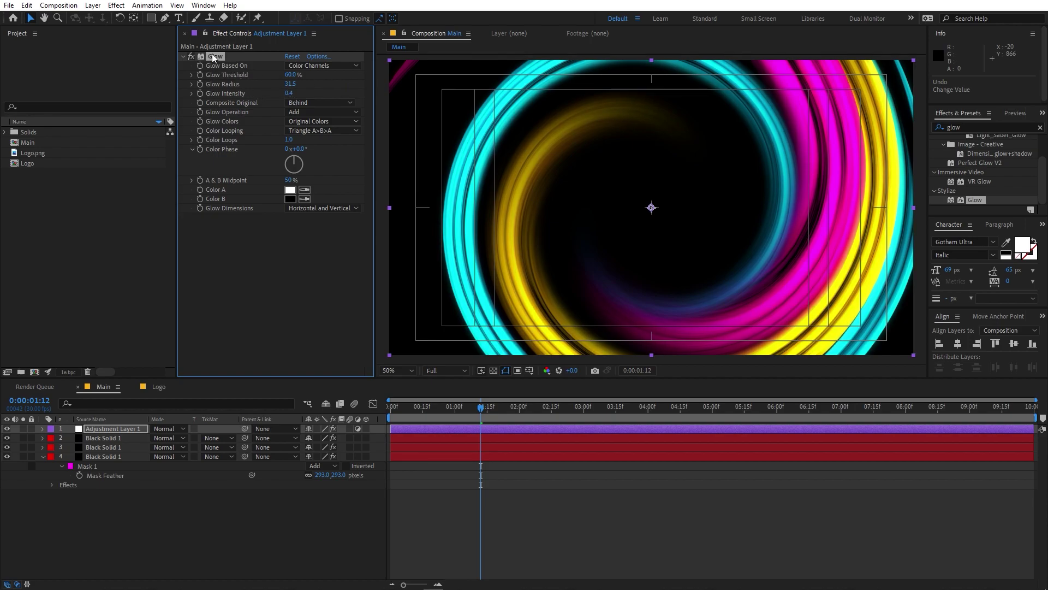
Step: Duplicate the Glow effect, set the copy's radius to 514.5 and intensity to 0.6, and lower the first Glow's intensity to 0.3
key(ctrl+d)
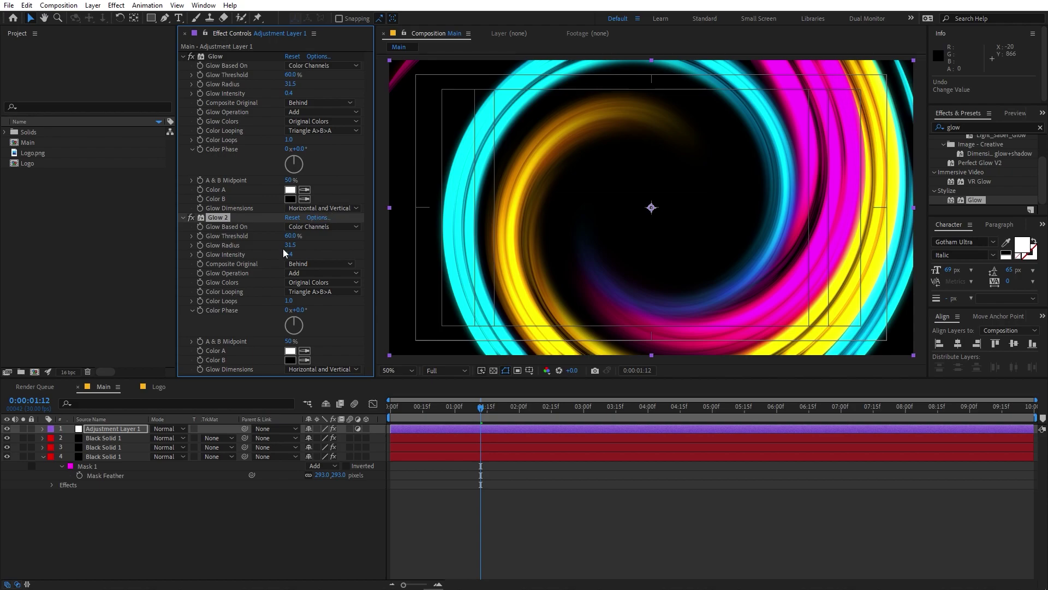
drag(289, 245, 537, 246)
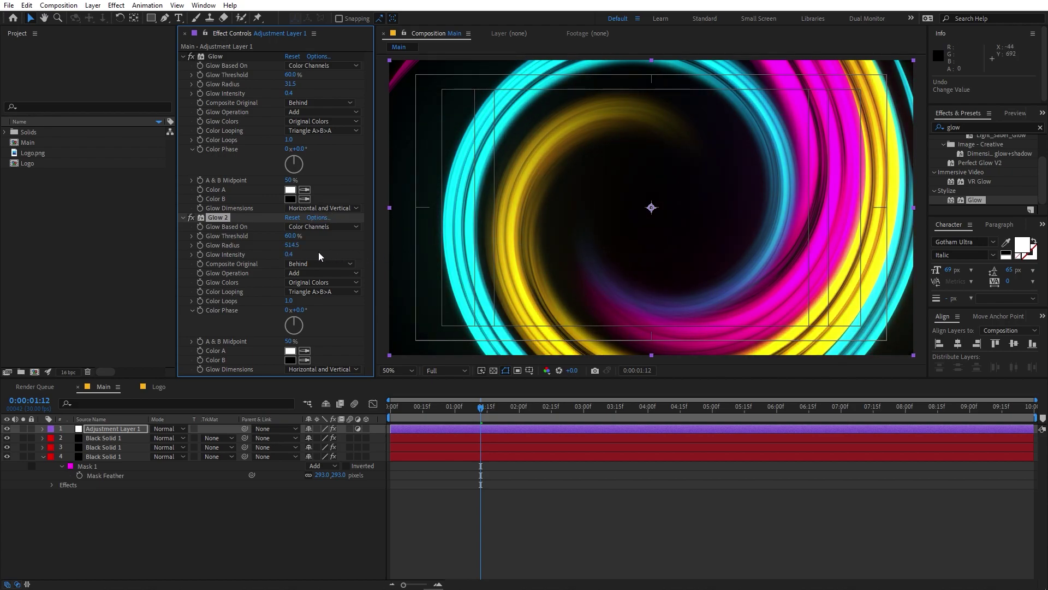
drag(288, 93, 264, 192)
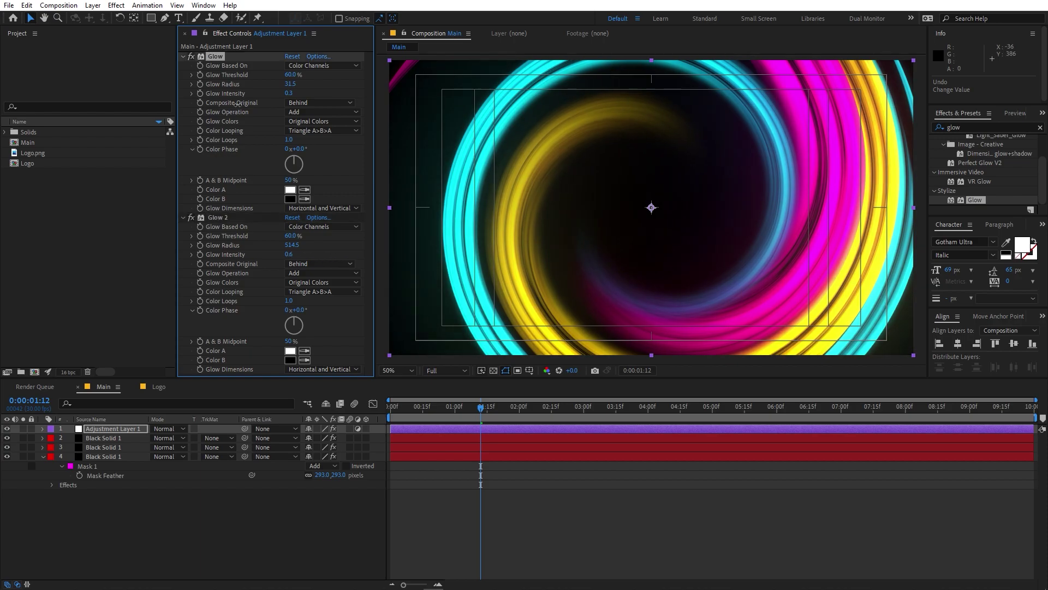
Step: Preview the glowing swirl animation from the start of the composition
click(416, 416)
key(Home)
key(space)
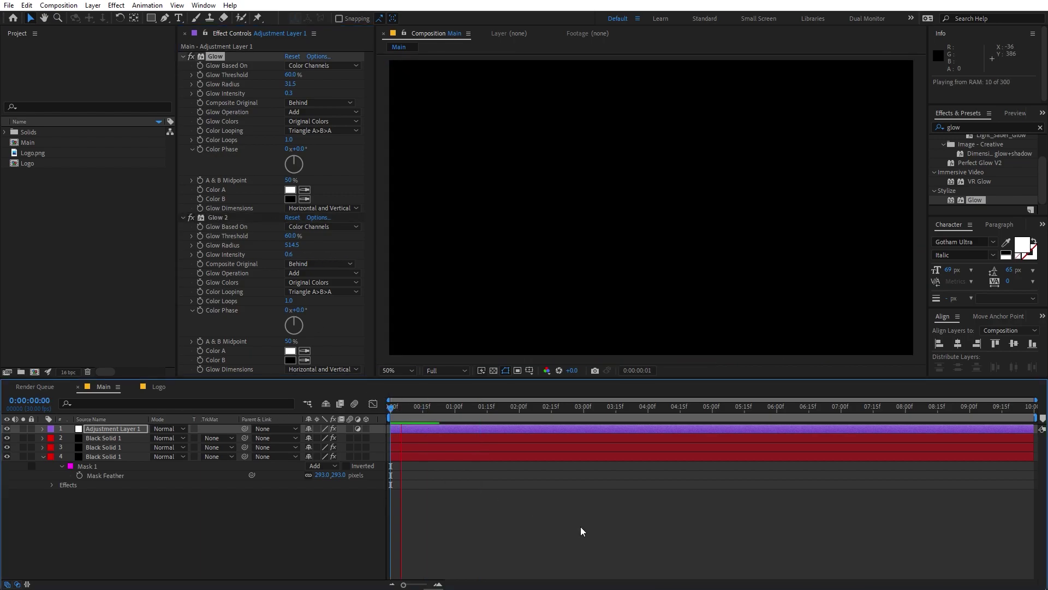
key(space)
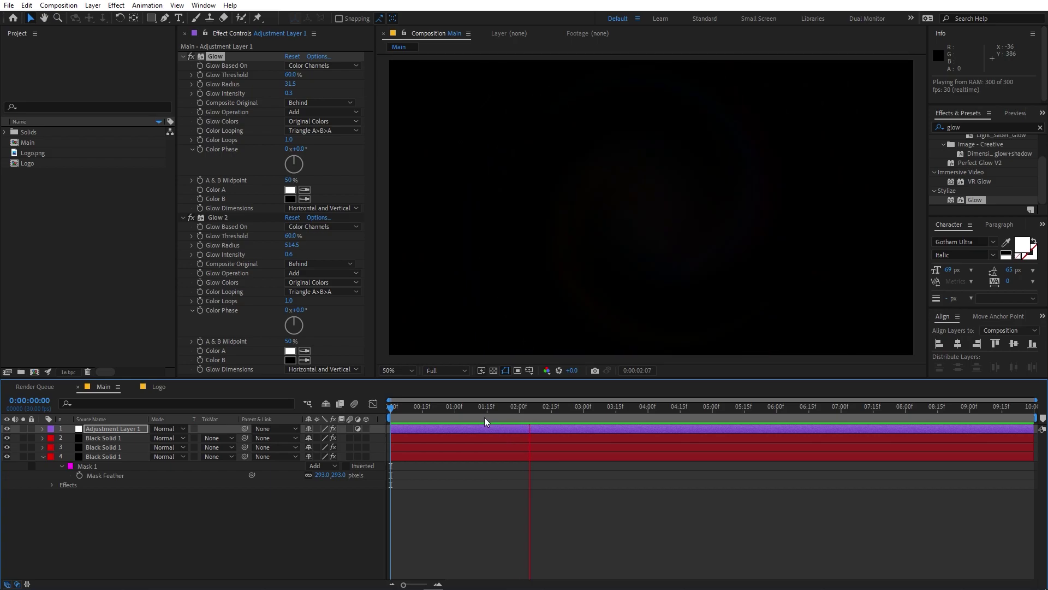
key(Home)
Step: Reveal the mask path keyframes of the three swirl solids and go to 0:00:01:19
drag(395, 409, 500, 411)
click(102, 438)
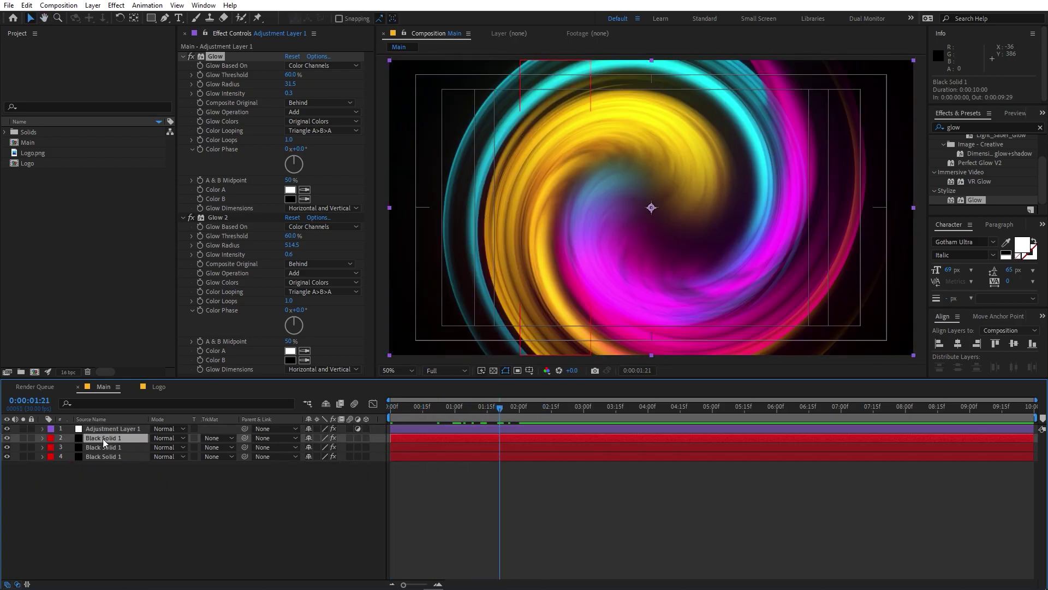
shift+click(105, 456)
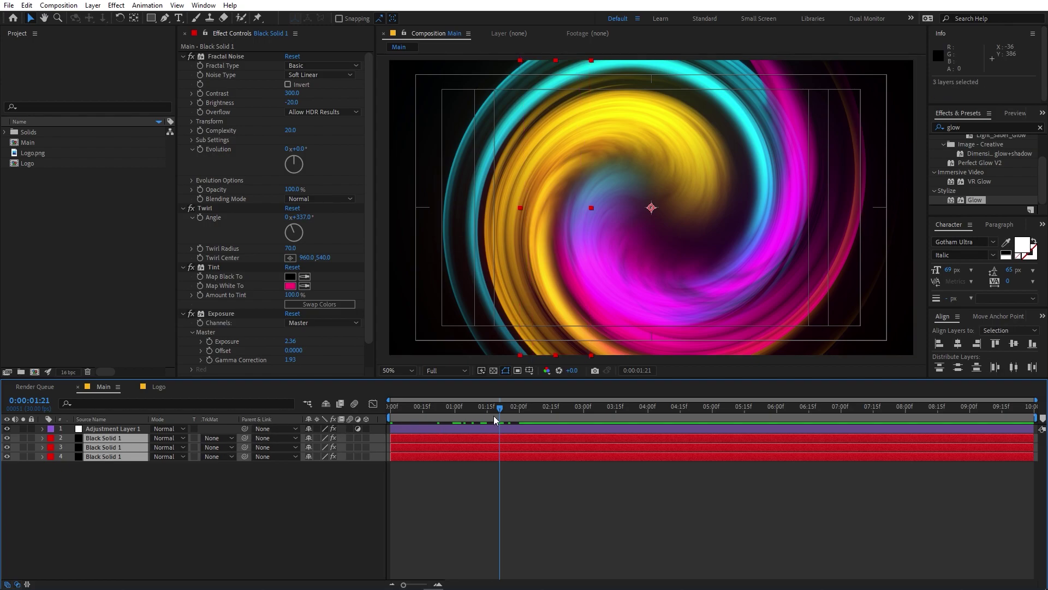
key(m)
click(455, 416)
drag(447, 422, 491, 423)
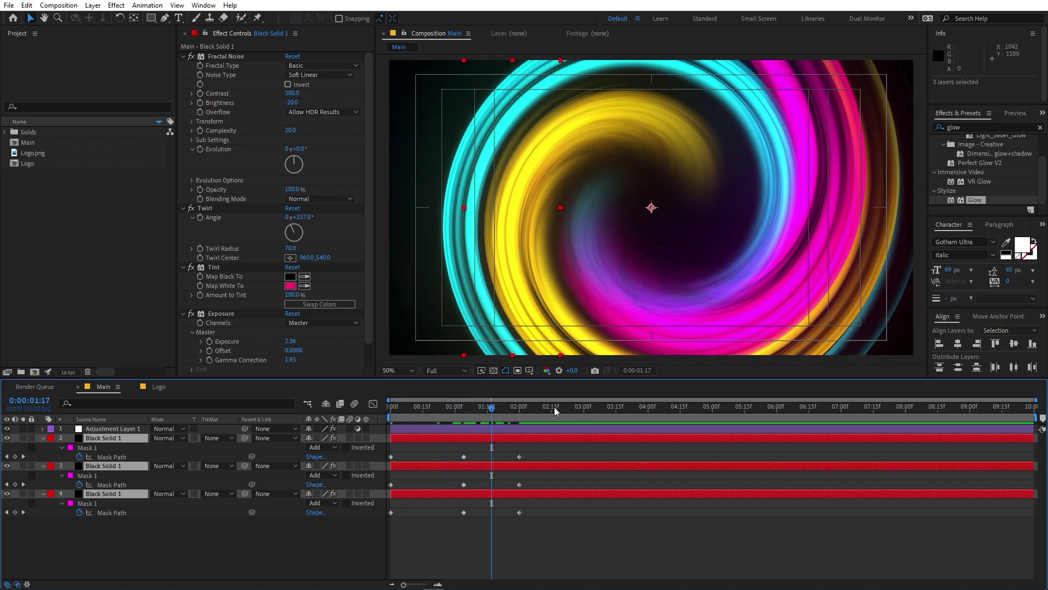
drag(493, 417, 496, 410)
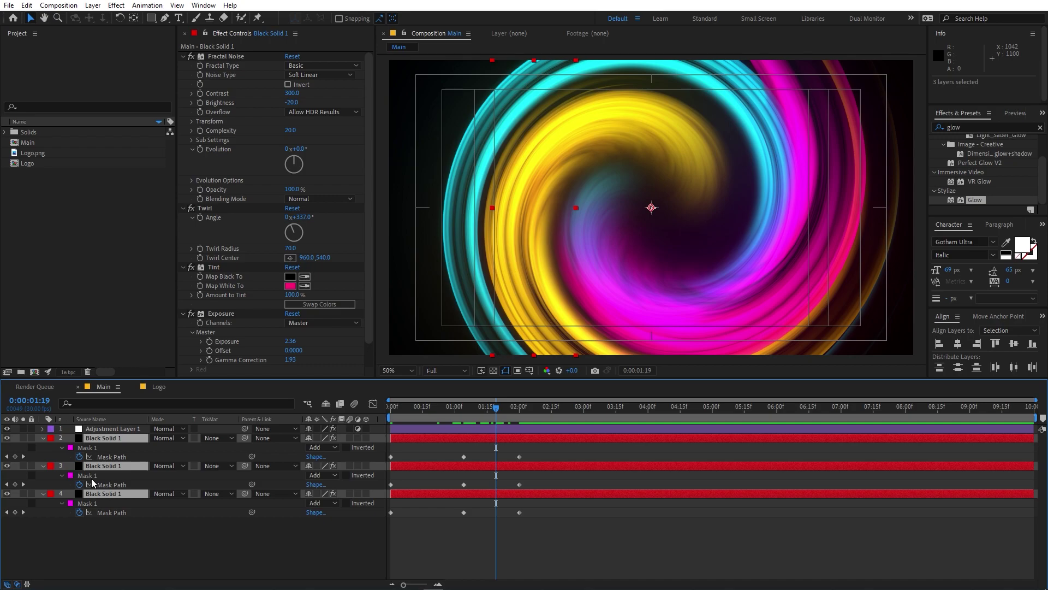
Step: Duplicate the three swirl solids, group the copies above the originals and give them the Sandstone label colour
key(ctrl+d)
drag(101, 478, 99, 442)
drag(99, 441, 75, 442)
click(50, 437)
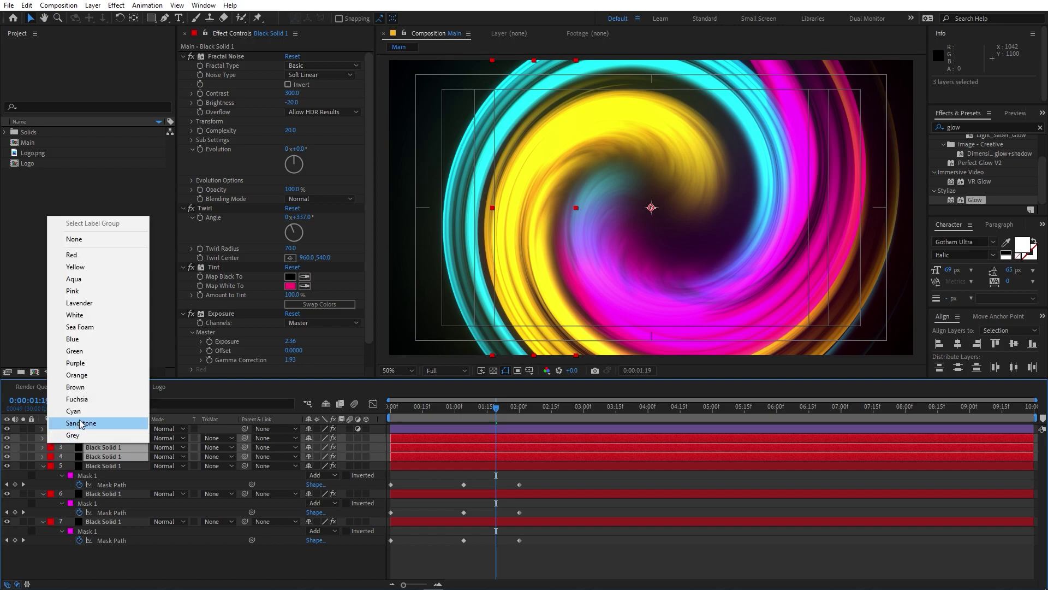
click(81, 423)
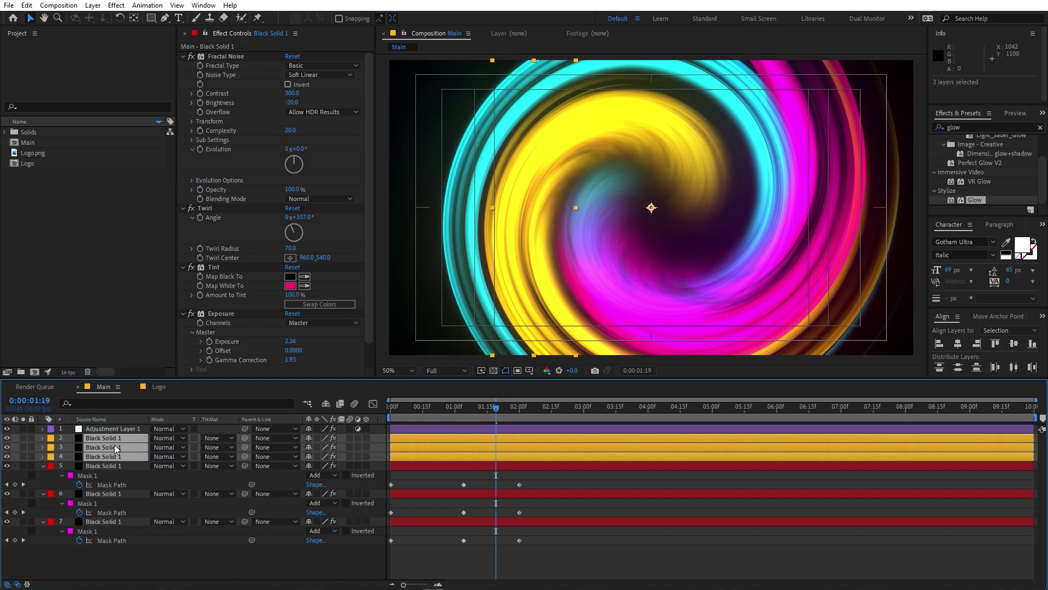
Step: Duplicate the three Sandstone solids, group the new copies directly below the adjustment layer and label them Pink
key(ctrl+d)
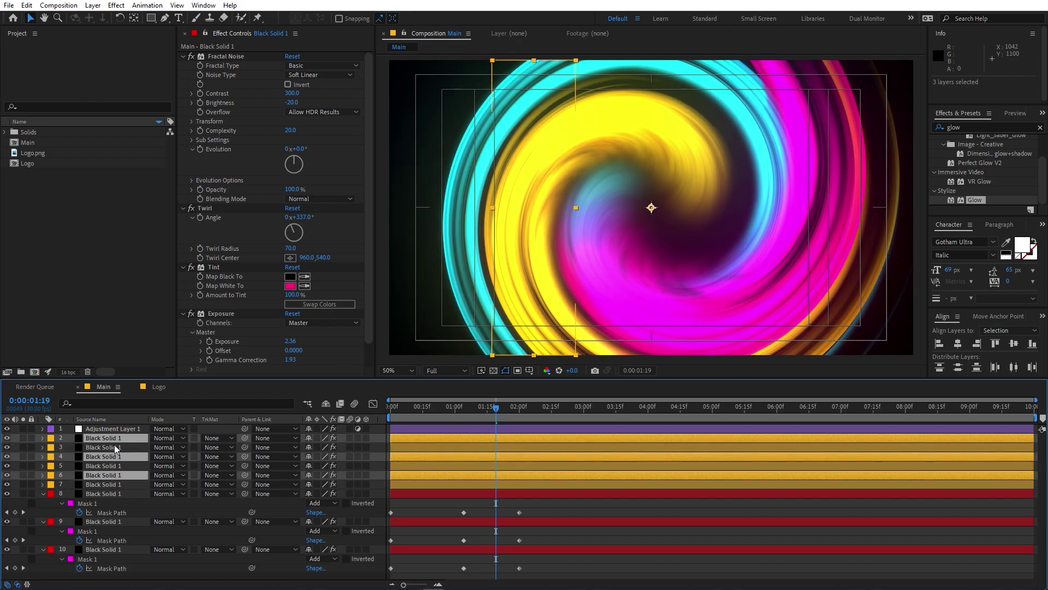
drag(109, 459, 77, 449)
click(53, 446)
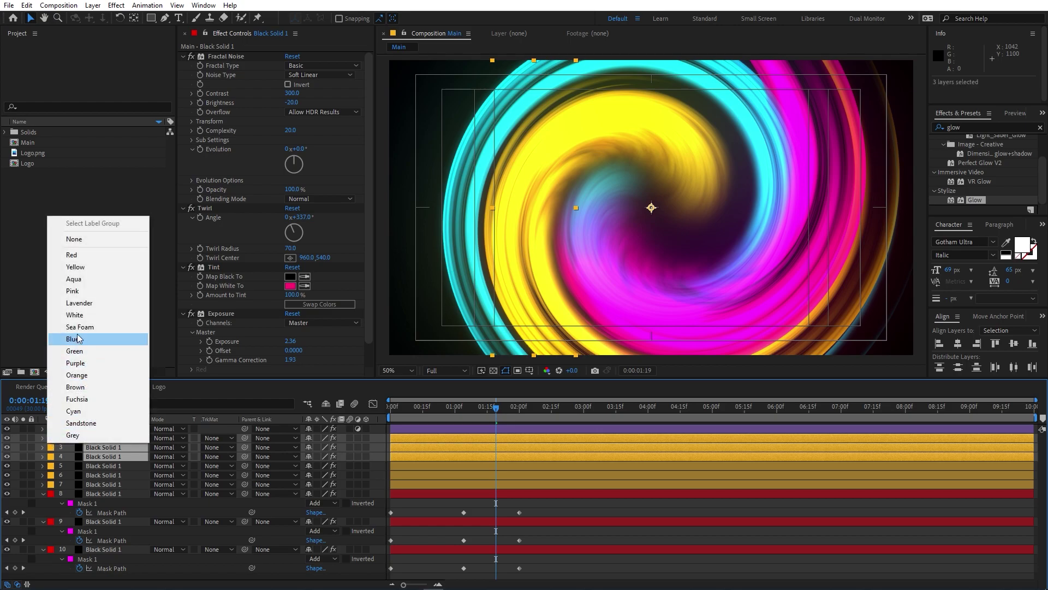
click(76, 291)
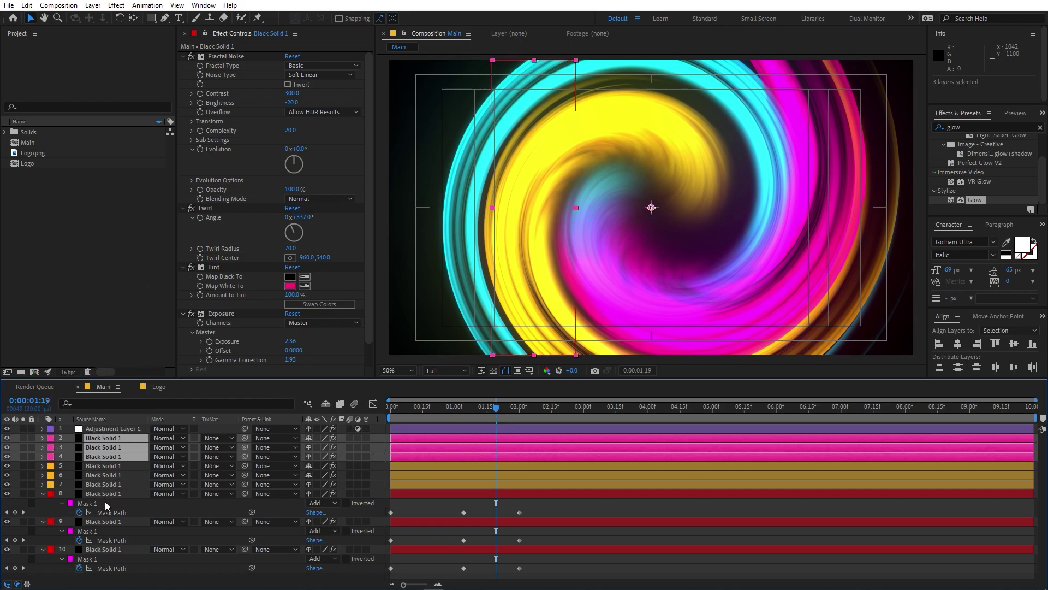
Step: Set the blending mode of all nine swirl solids to Screen, then collapse their properties and deselect them
shift+click(111, 548)
click(161, 439)
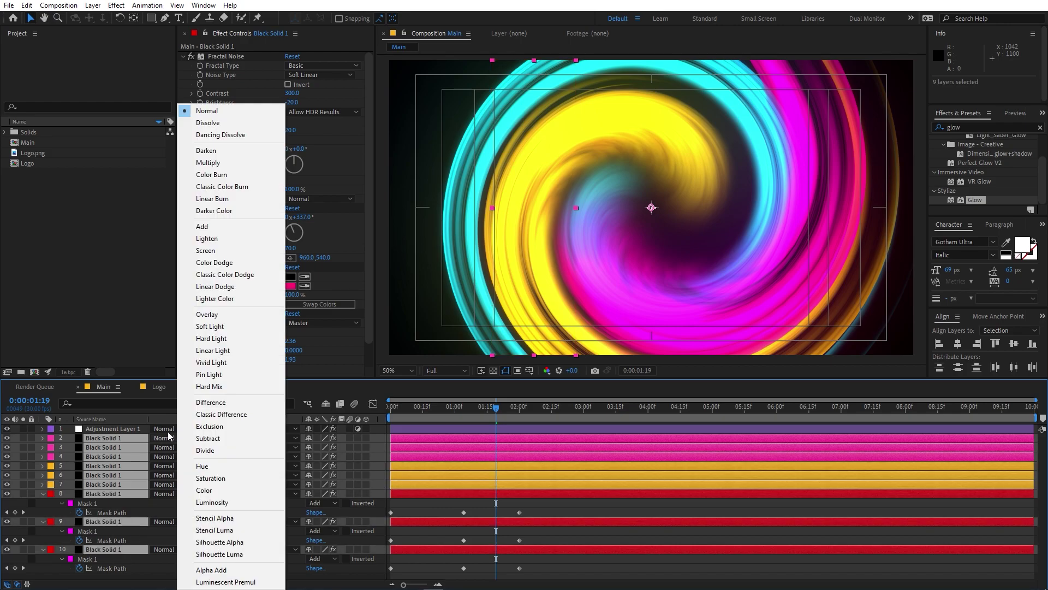
click(203, 226)
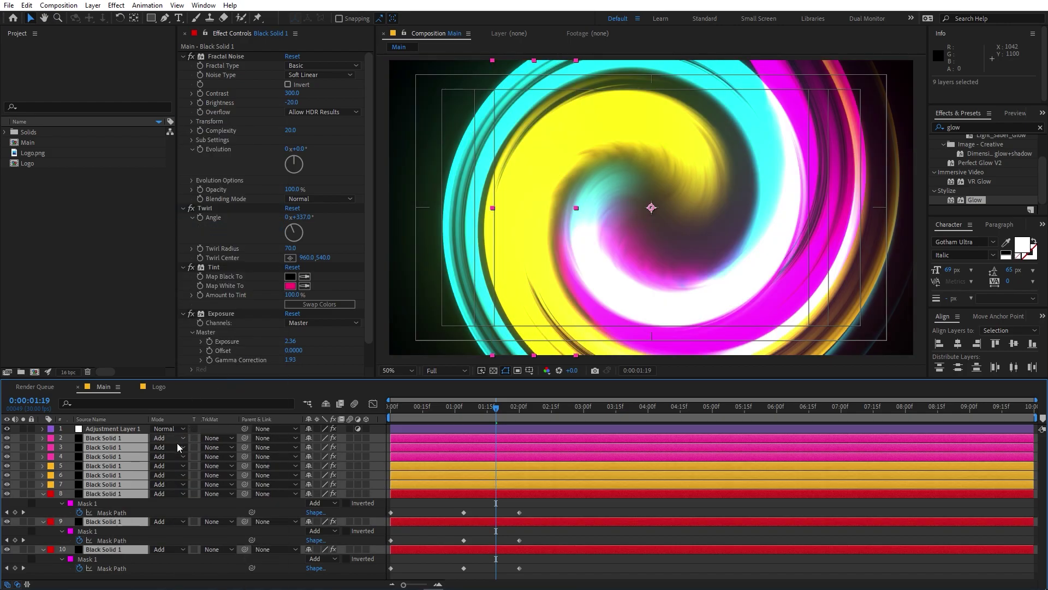
click(175, 446)
click(218, 258)
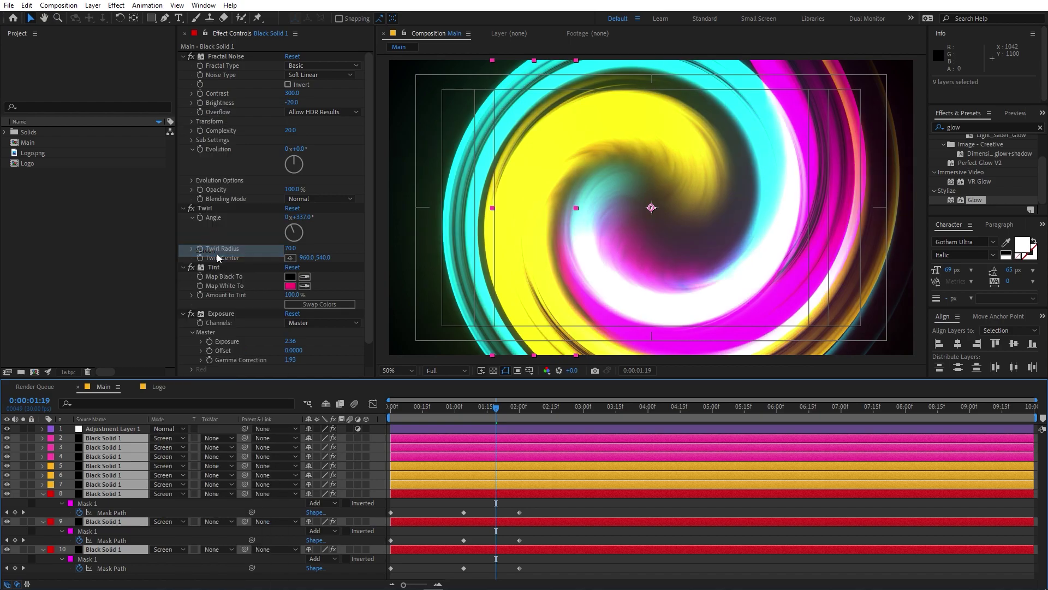
key(u)
key(F2)
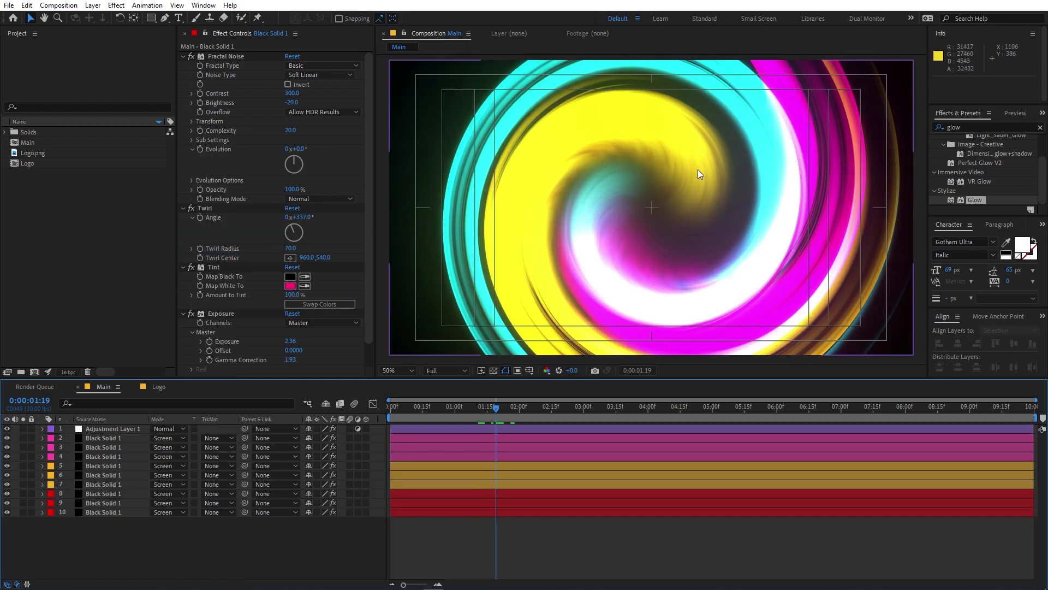
Step: Keyframe the opacity of the six pink and Sandstone solids at 100% at 0:00:01:19 and lower it at 0:00:01:11
click(122, 437)
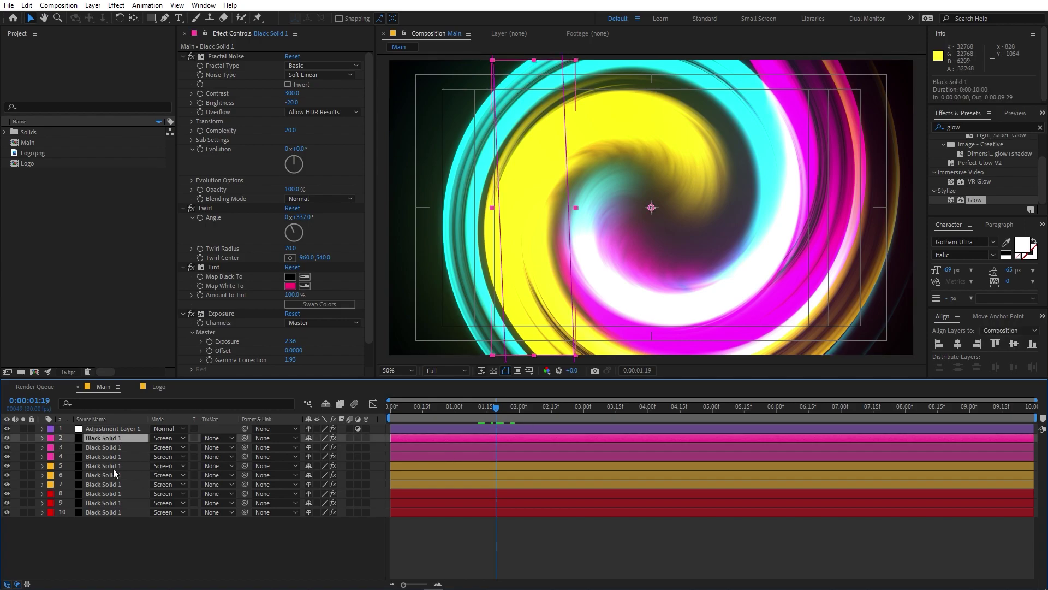
shift+click(106, 485)
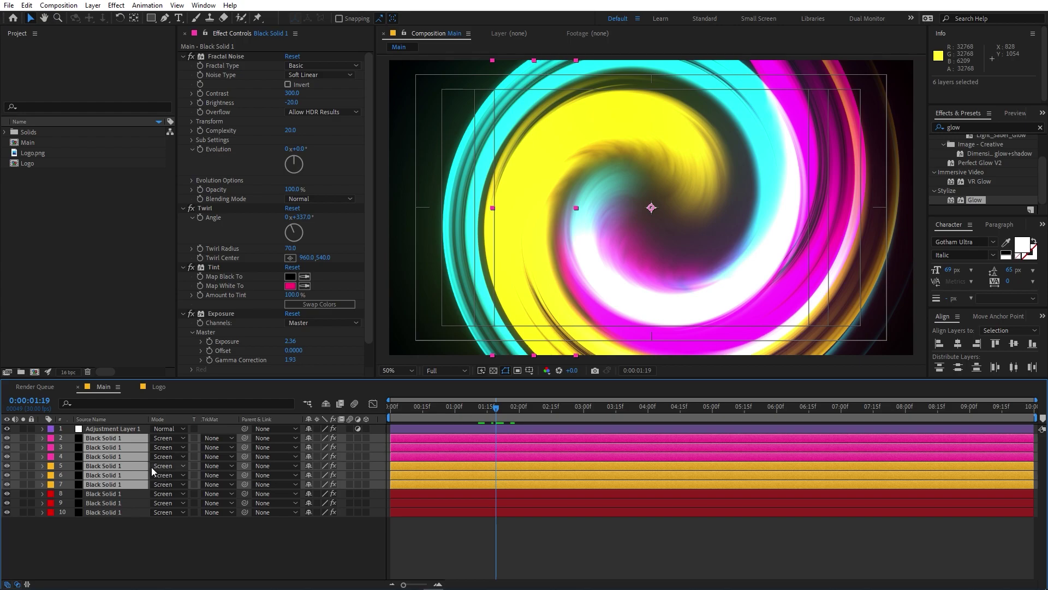
key(t)
click(69, 447)
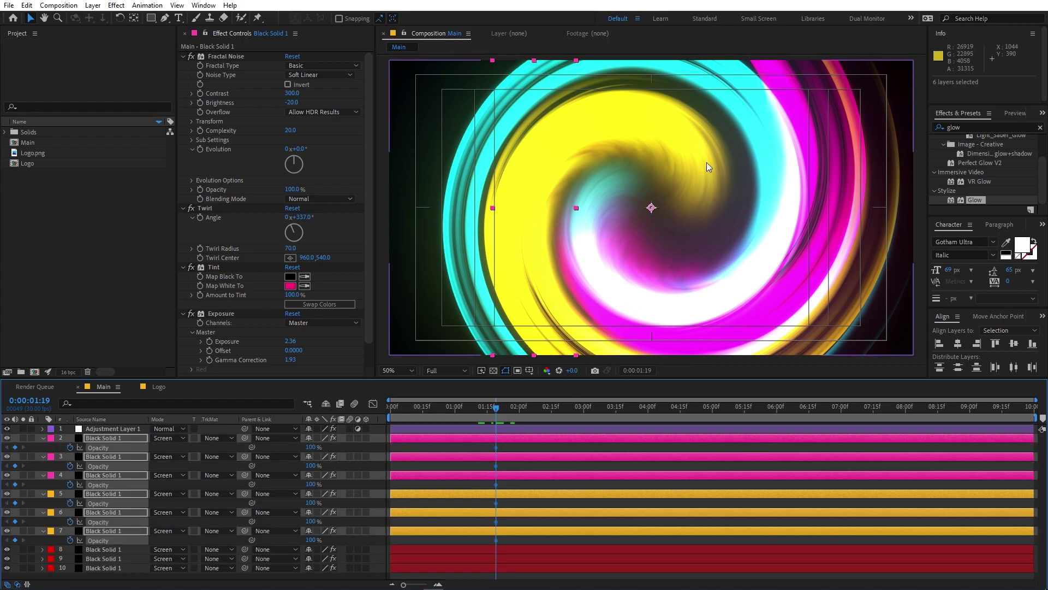
drag(495, 415, 479, 415)
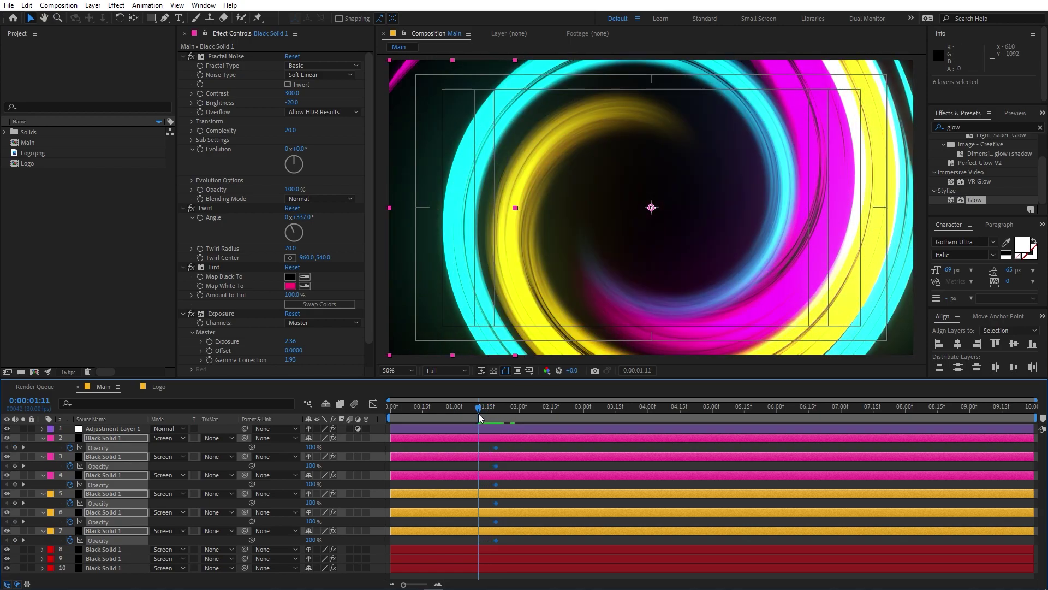
drag(311, 446, 295, 447)
Step: Keyframe the six duplicated solids' opacity at 100% at 0:00:01:24 and 0% at 0:00:02:00, then collapse the layers
drag(480, 420, 506, 420)
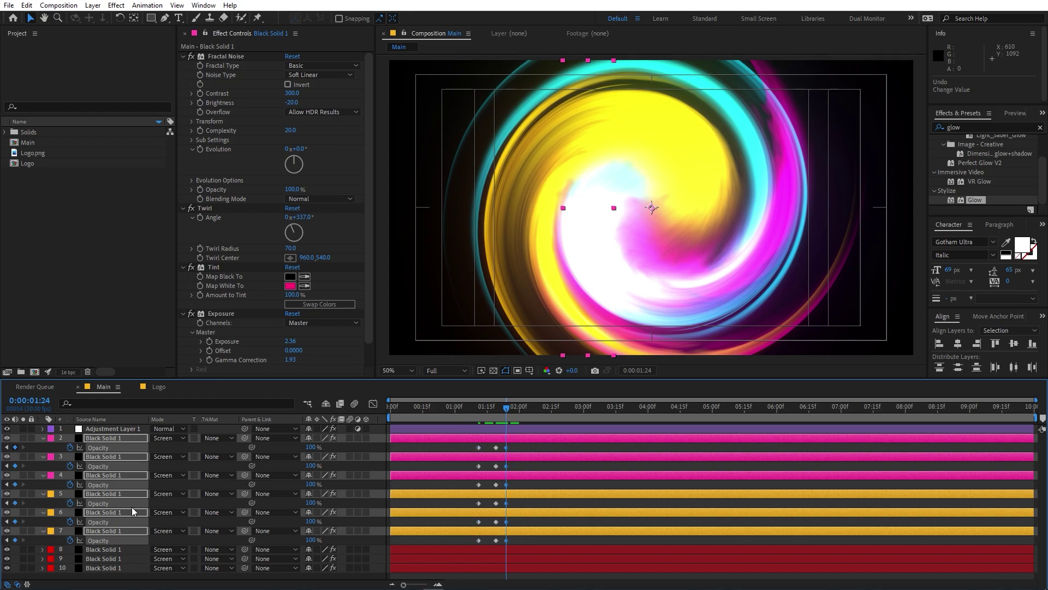
drag(505, 404, 518, 412)
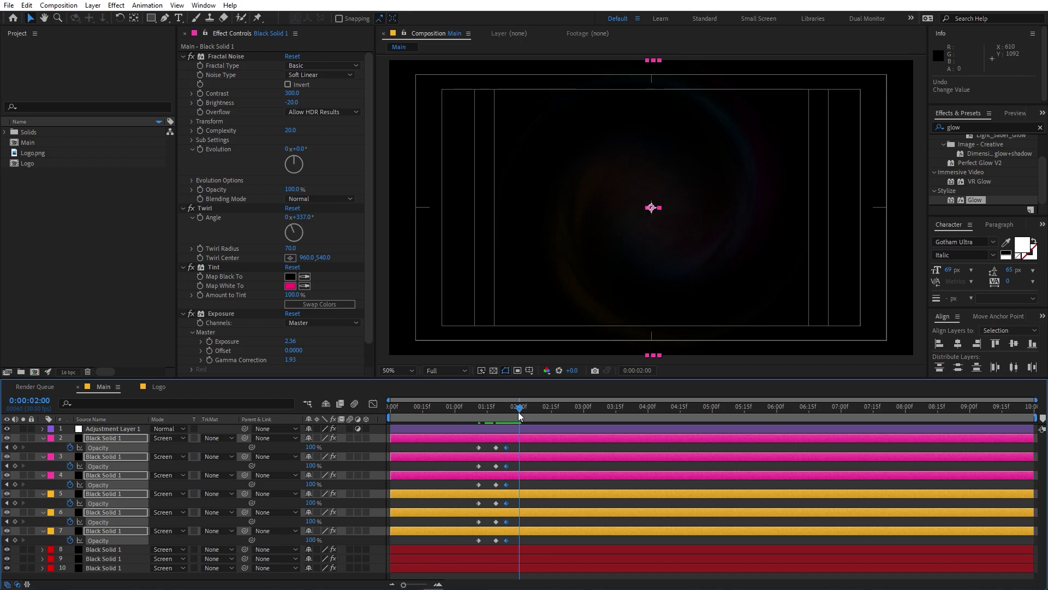
drag(303, 447, 256, 447)
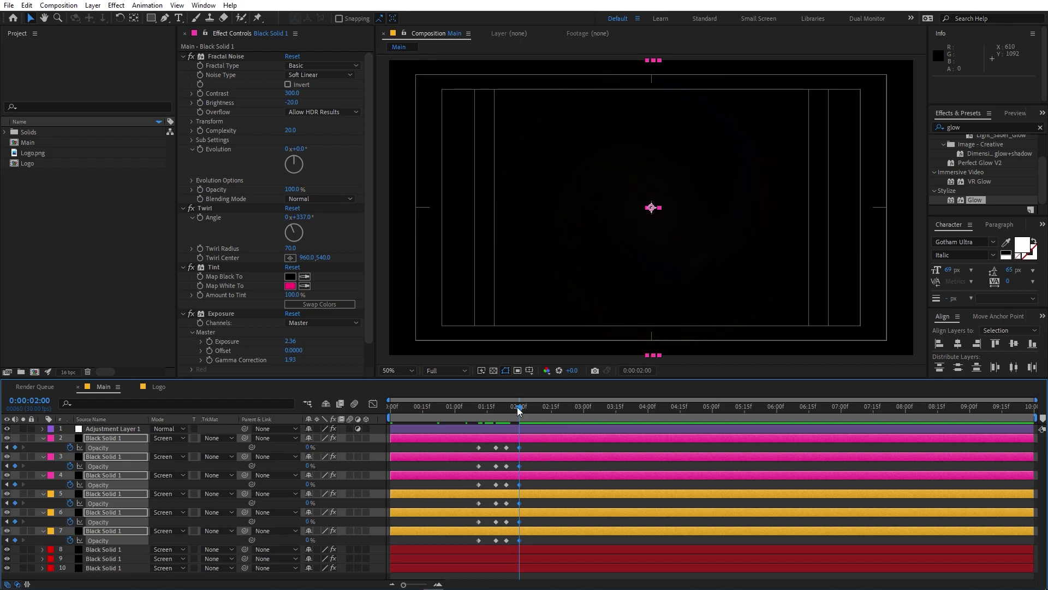
key(t)
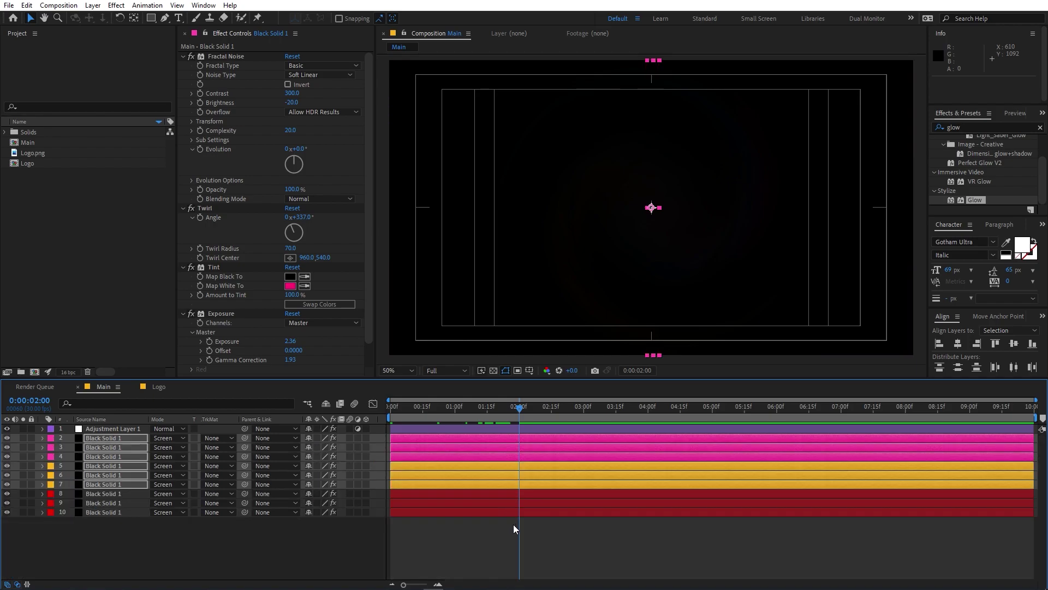
click(513, 524)
Step: Add the Logo composition to Main below all the swirl solids and go to 0:00:01:24
drag(32, 165, 100, 543)
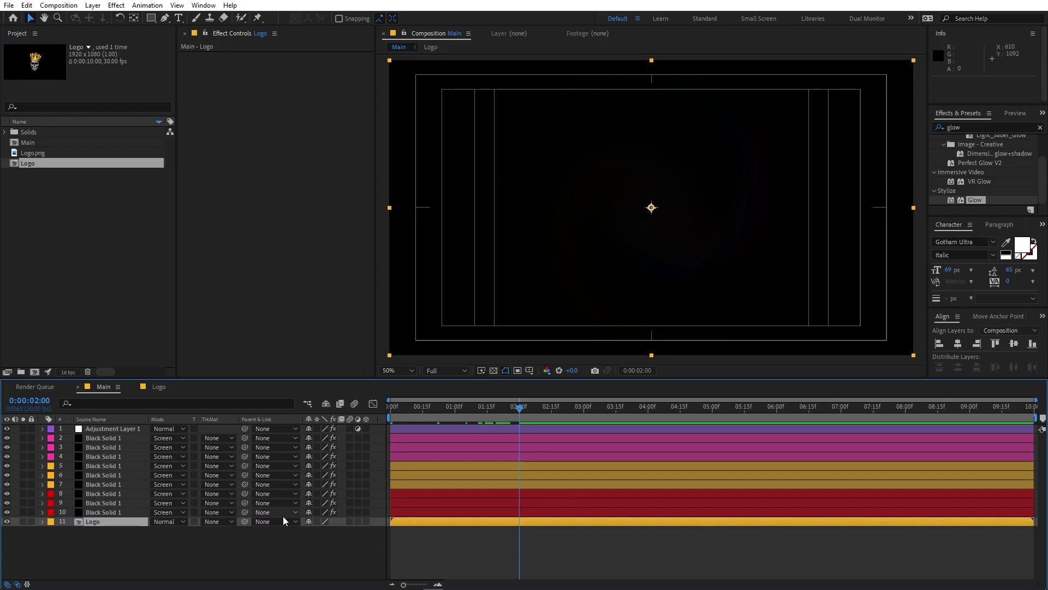
mouse_move(492, 413)
mouse_down()
mouse_move(466, 412)
mouse_move(517, 407)
mouse_move(506, 408)
mouse_up()
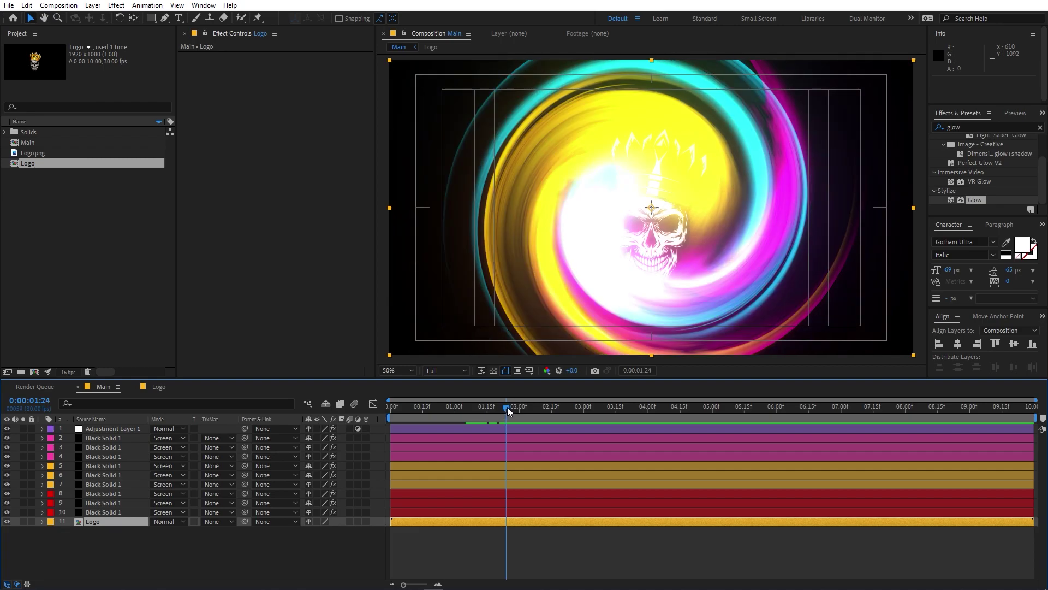
Step: Pre-compose the nine swirl solids into a new composition named Animation, moving all attributes into it
click(100, 511)
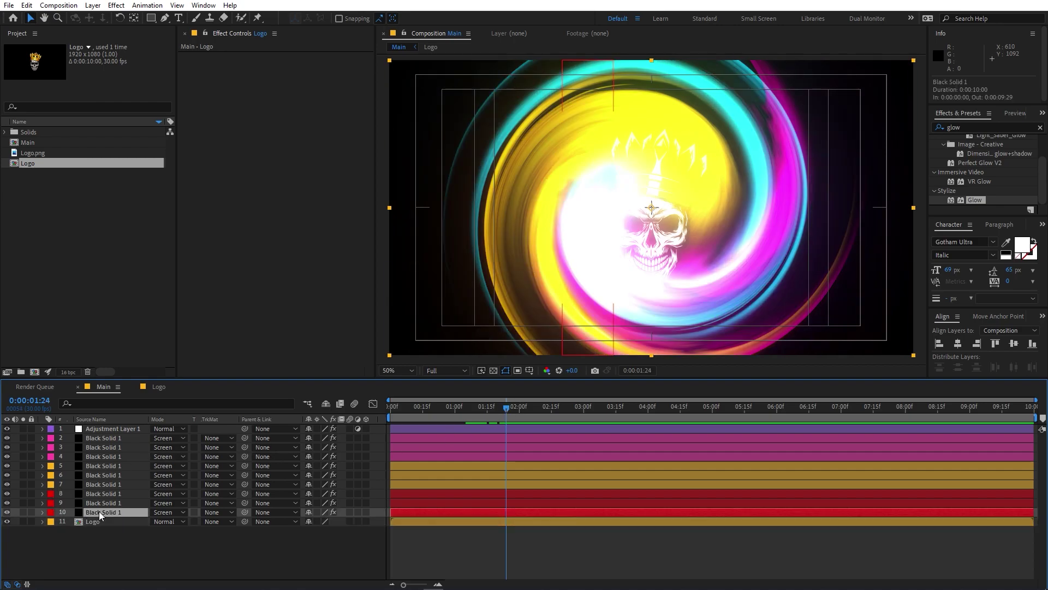
shift+click(107, 437)
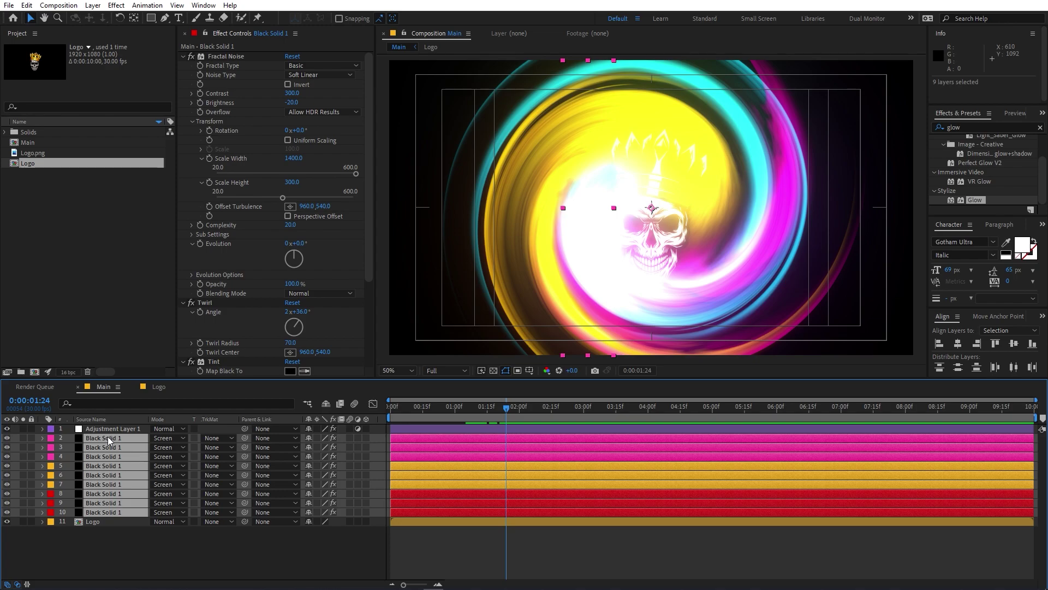
right_click(107, 437)
click(149, 376)
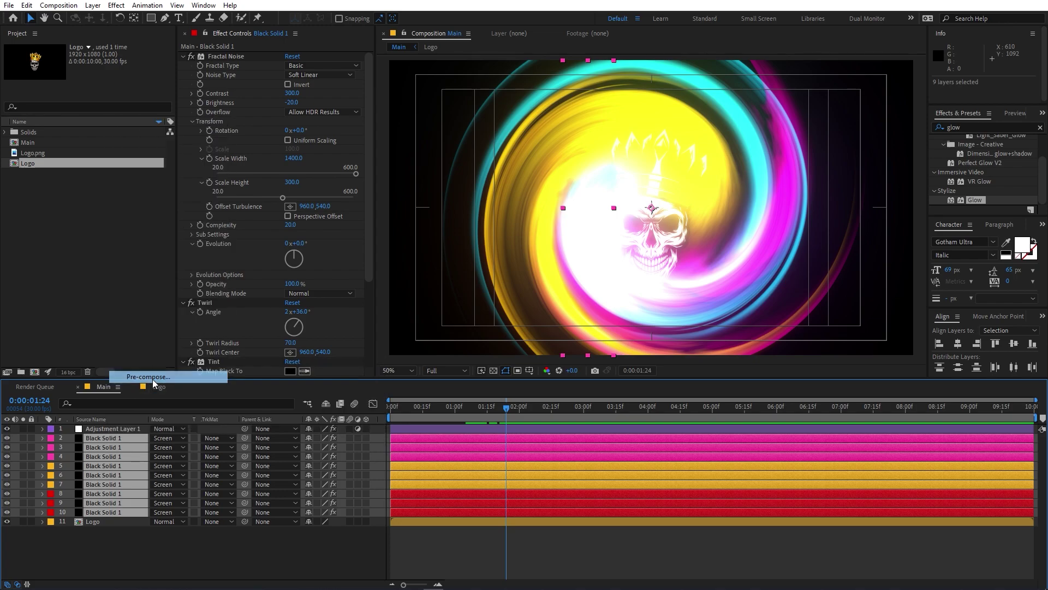
text(Animation)
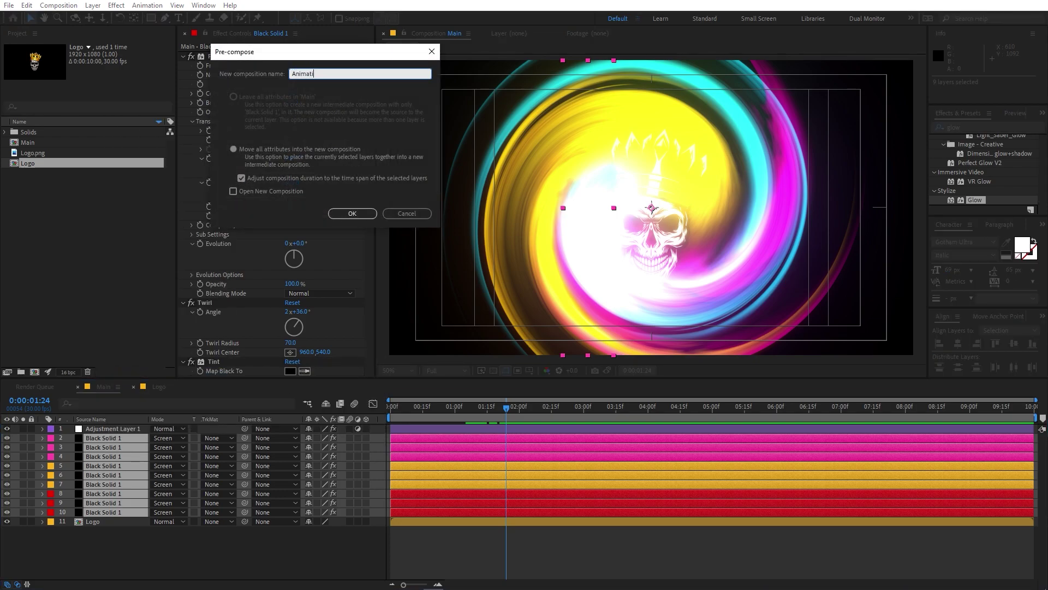
click(360, 213)
Step: Set the Animation layer's blending mode to Add and its label colour to Red
click(165, 440)
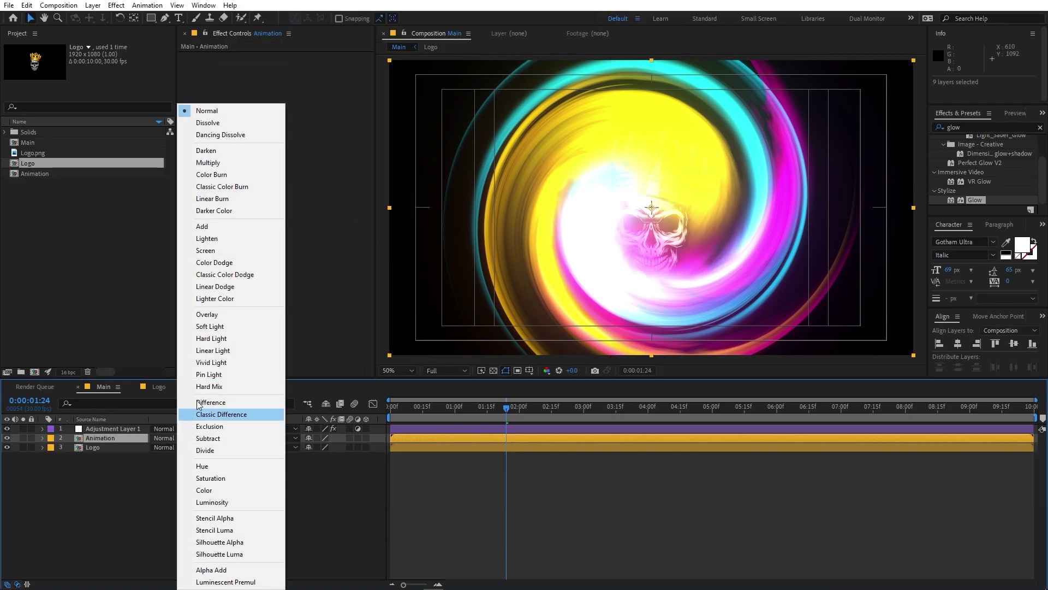
click(209, 233)
click(51, 438)
click(88, 254)
click(89, 254)
click(513, 464)
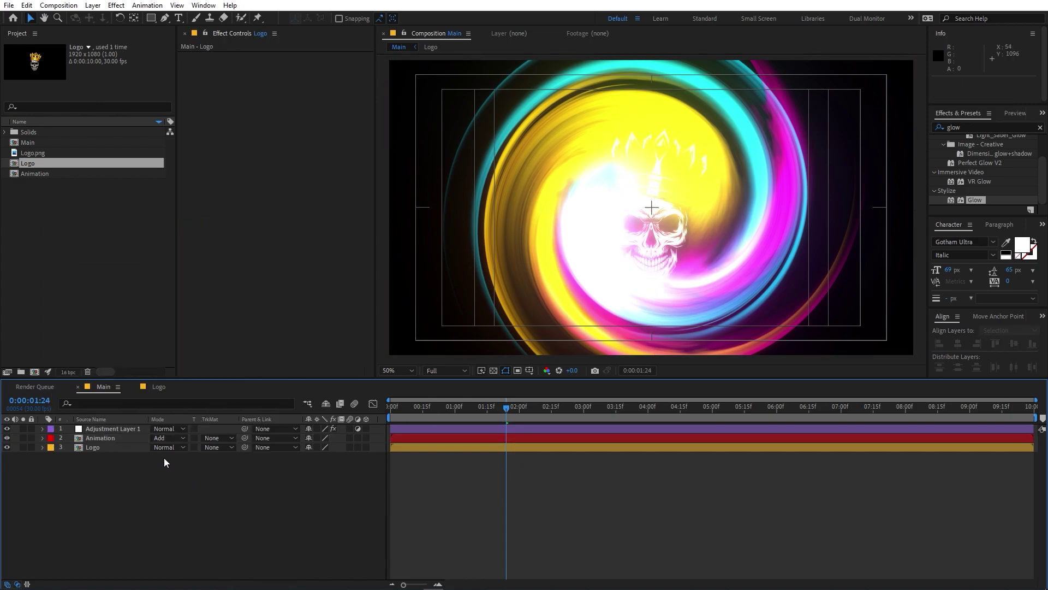
Step: Duplicate the Animation layer above the Logo layer
click(100, 437)
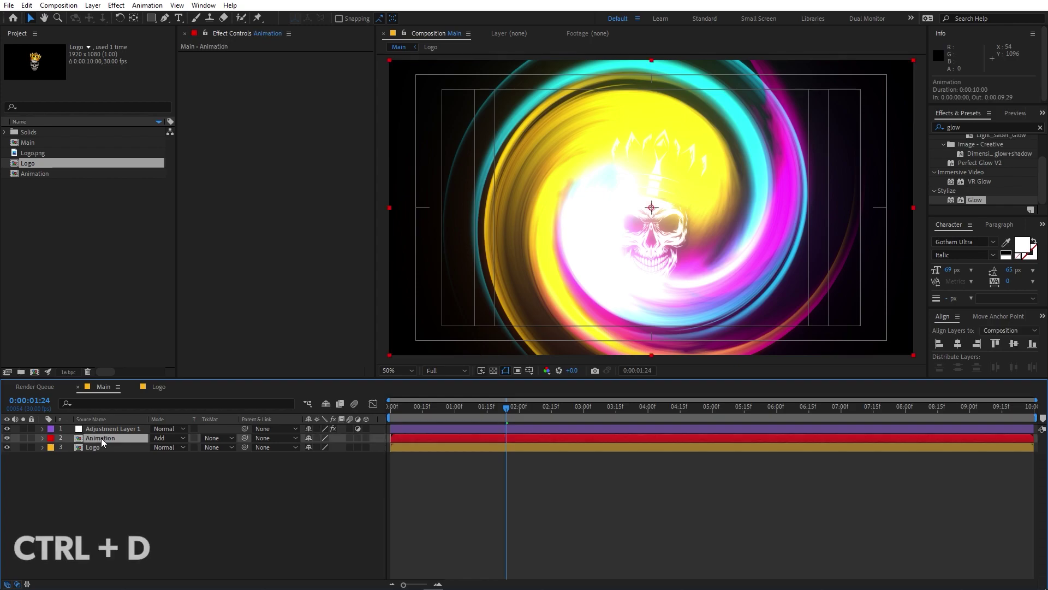
key(ctrl+d)
click(238, 489)
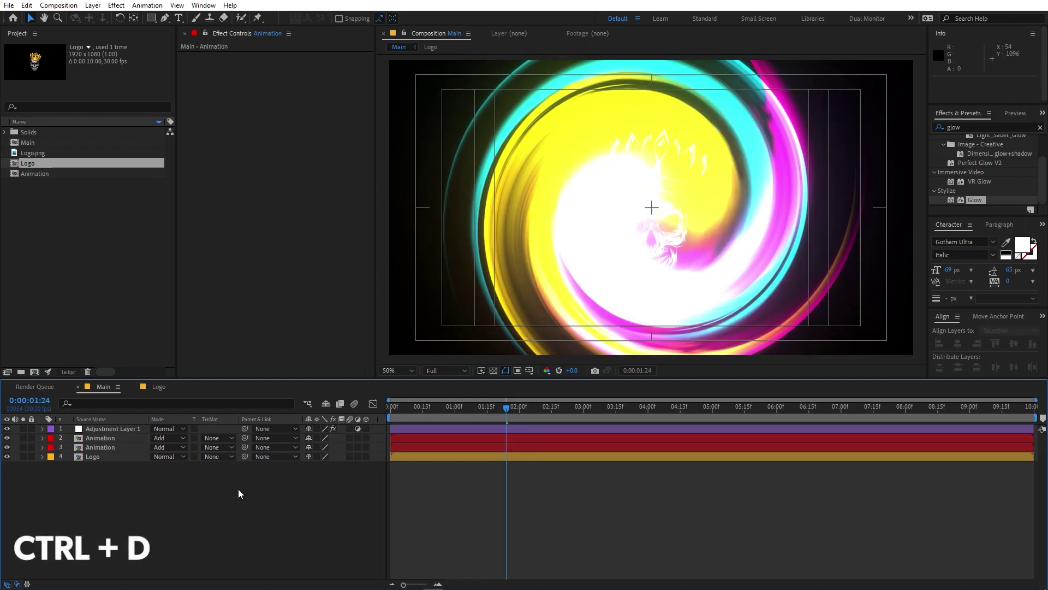
Step: Set the Logo layer's track matte to Alpha Matte "Animation" and preview the composition from the start
click(97, 457)
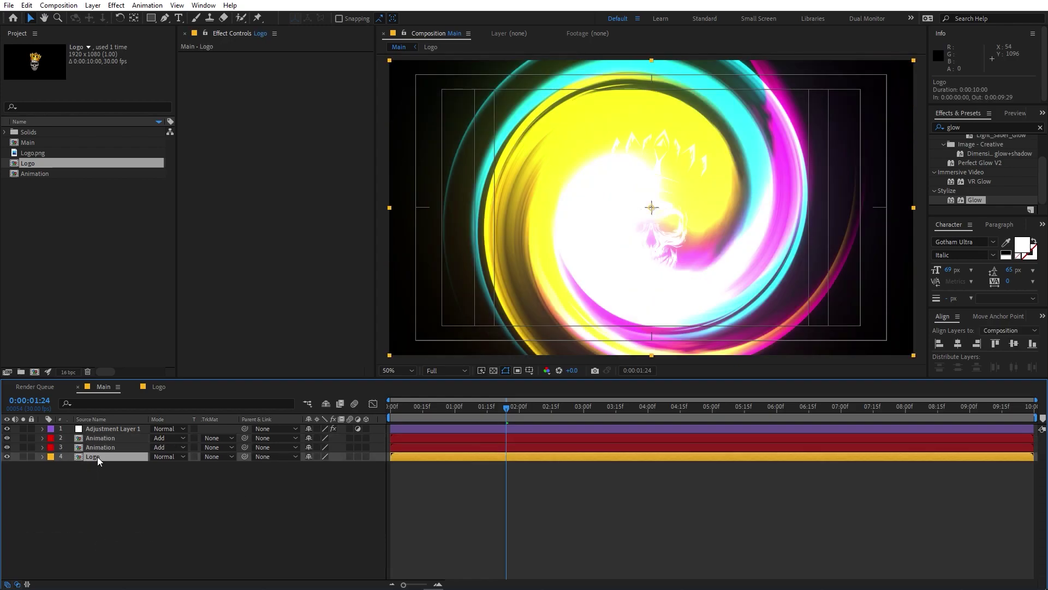
click(217, 458)
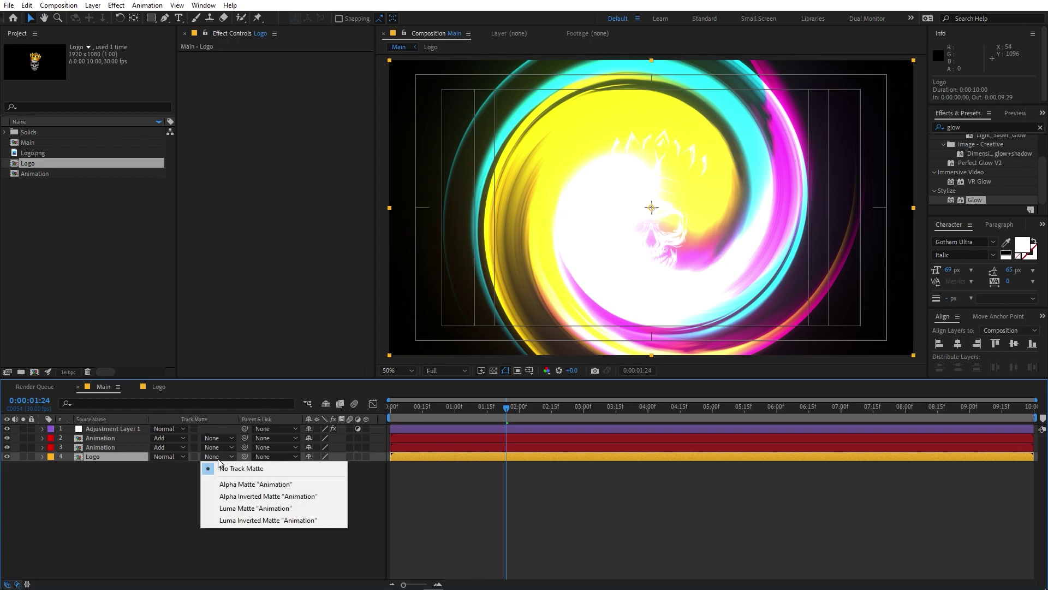
click(236, 485)
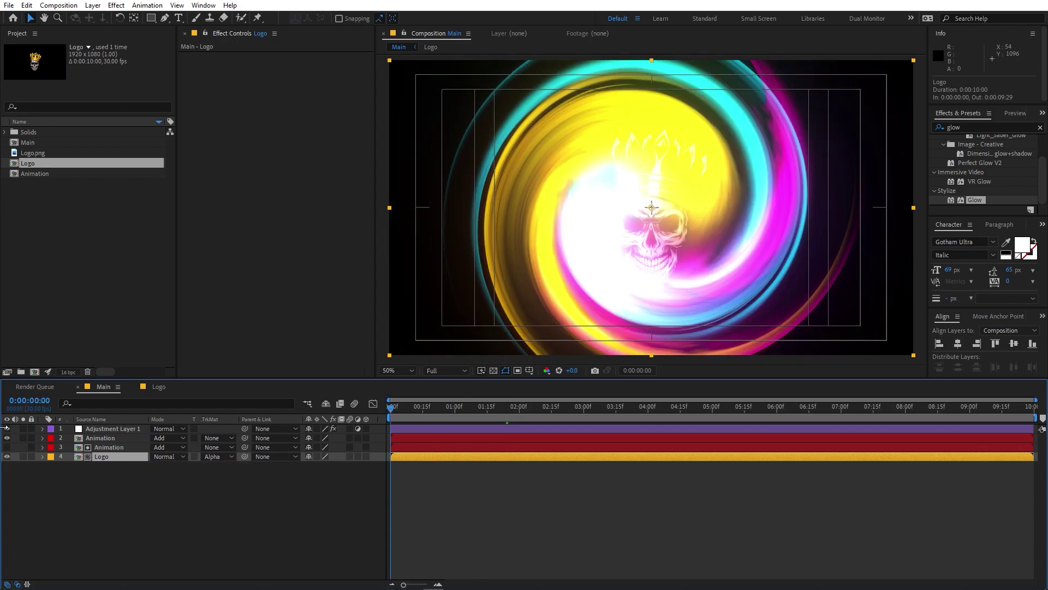
key(Home)
key(space)
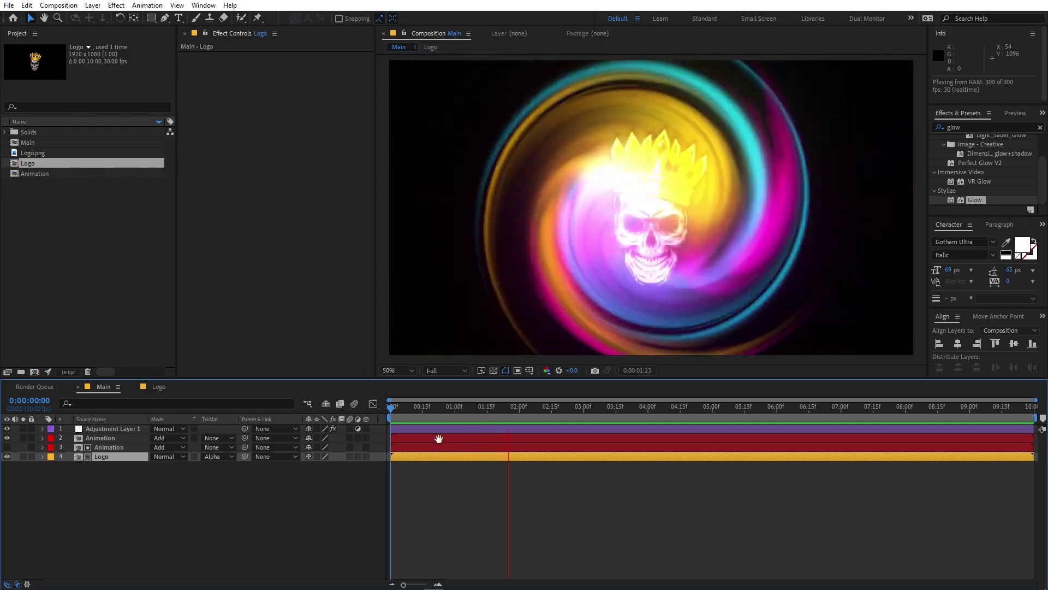
Step: Check the Animation layers' visibility near the full logo reveal and split the Logo layer at 0:00:01:25
click(465, 411)
drag(458, 411, 509, 426)
click(8, 438)
click(8, 447)
click(9, 447)
click(9, 438)
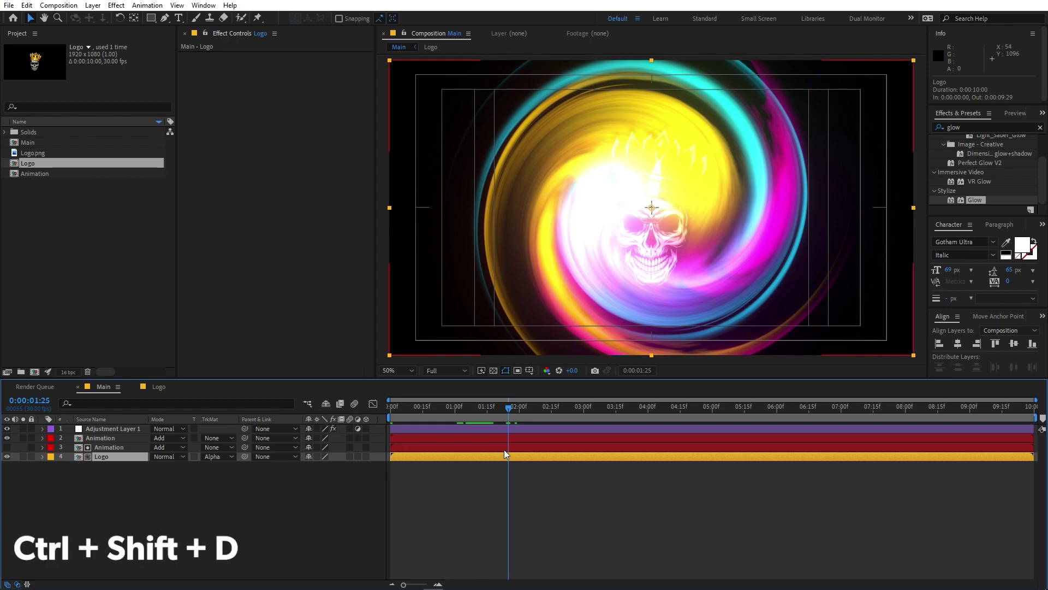
key(ctrl+shift+d)
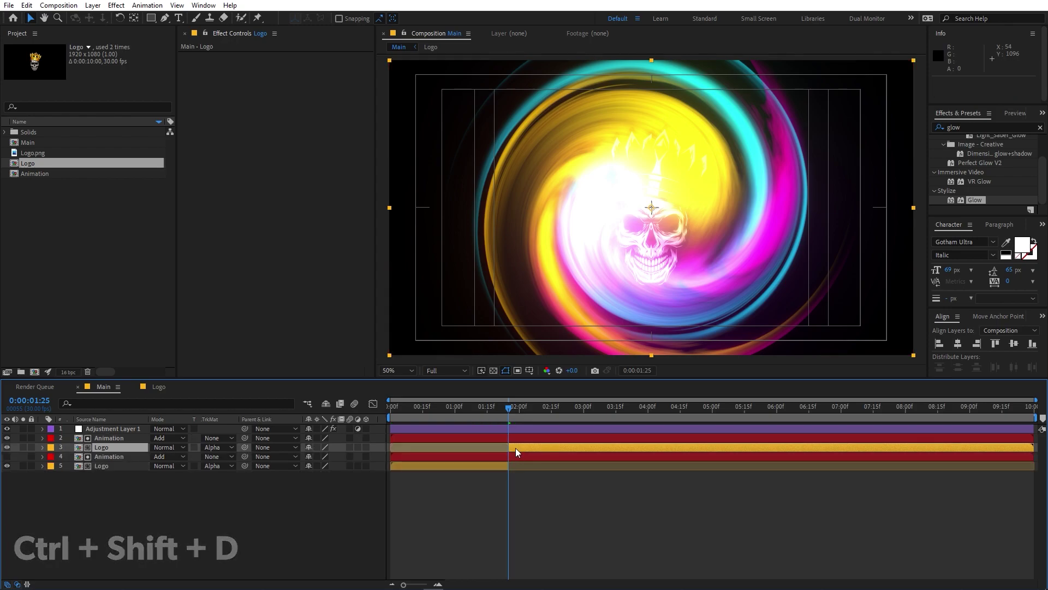
Step: Remove the track matte from the second part of the split Logo layer and preview the result
click(226, 448)
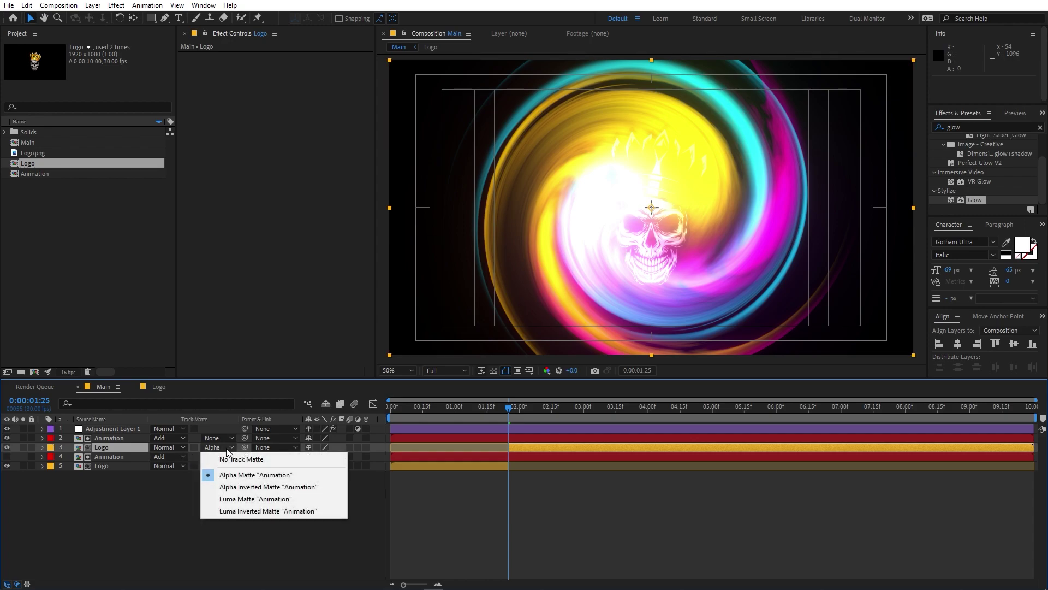
click(212, 458)
key(space)
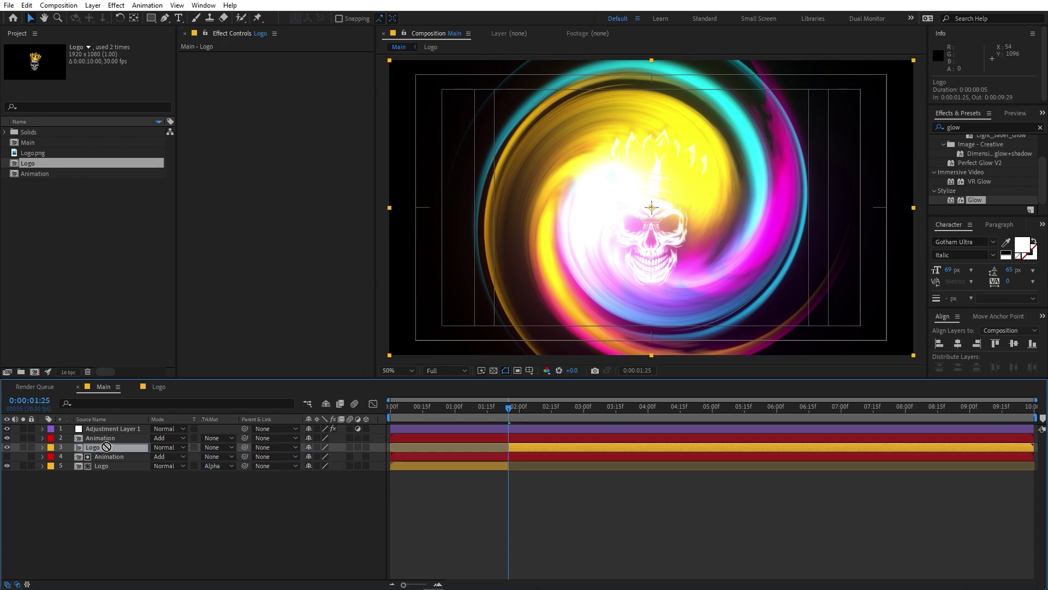
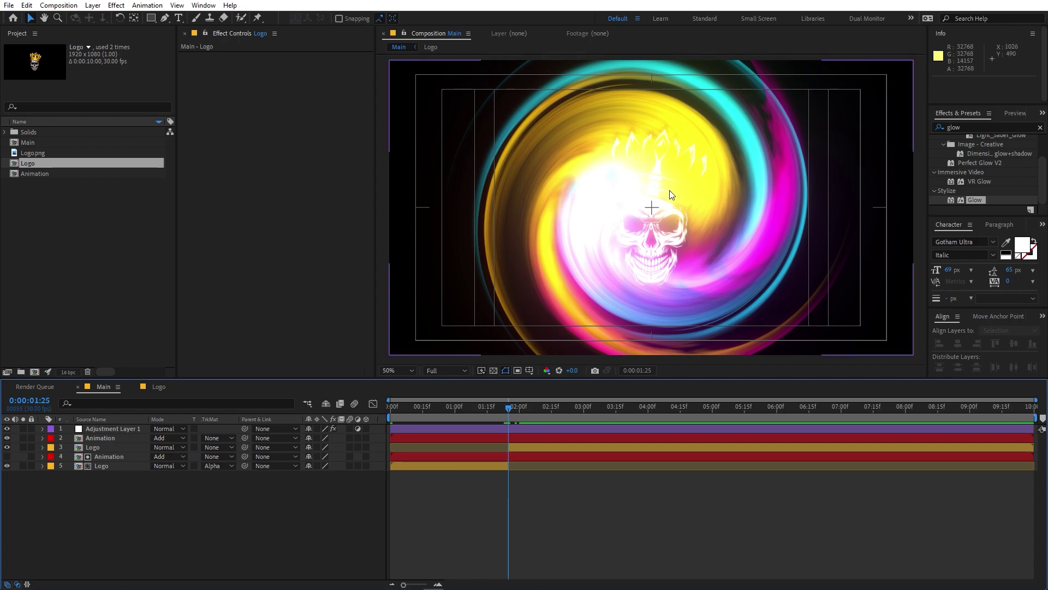
Step: Create a new black 1920 x 1080 px solid named Particles in the Main composition
right_click(153, 544)
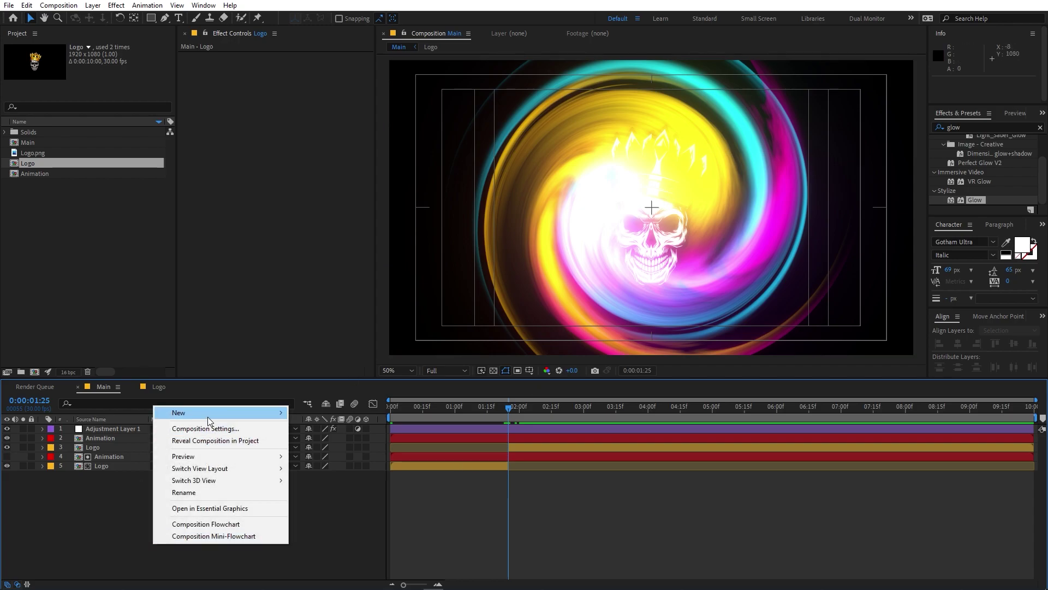
mouse_move(268, 413)
click(324, 440)
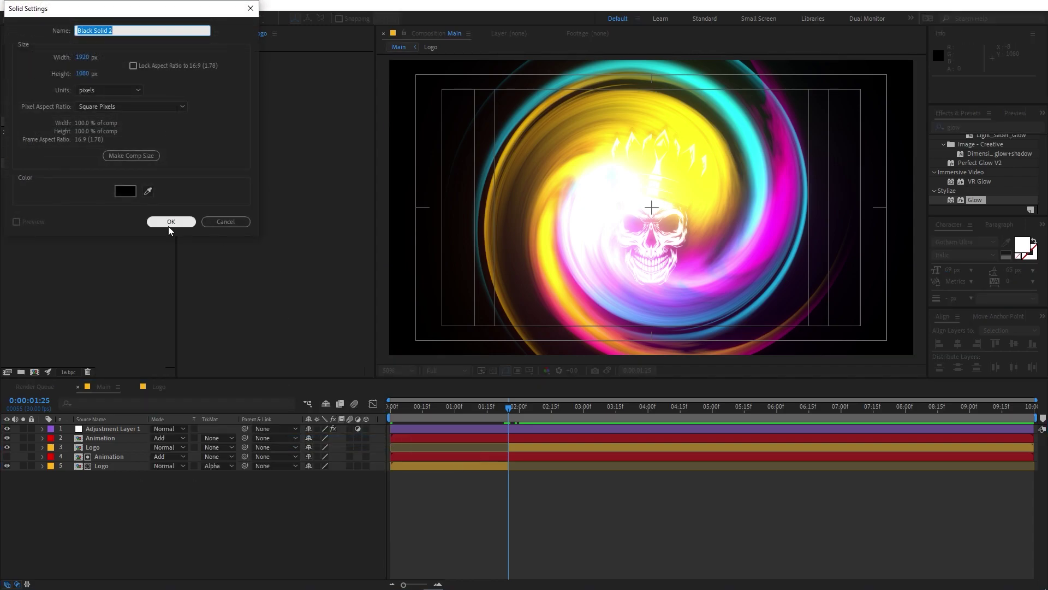
text(Particles)
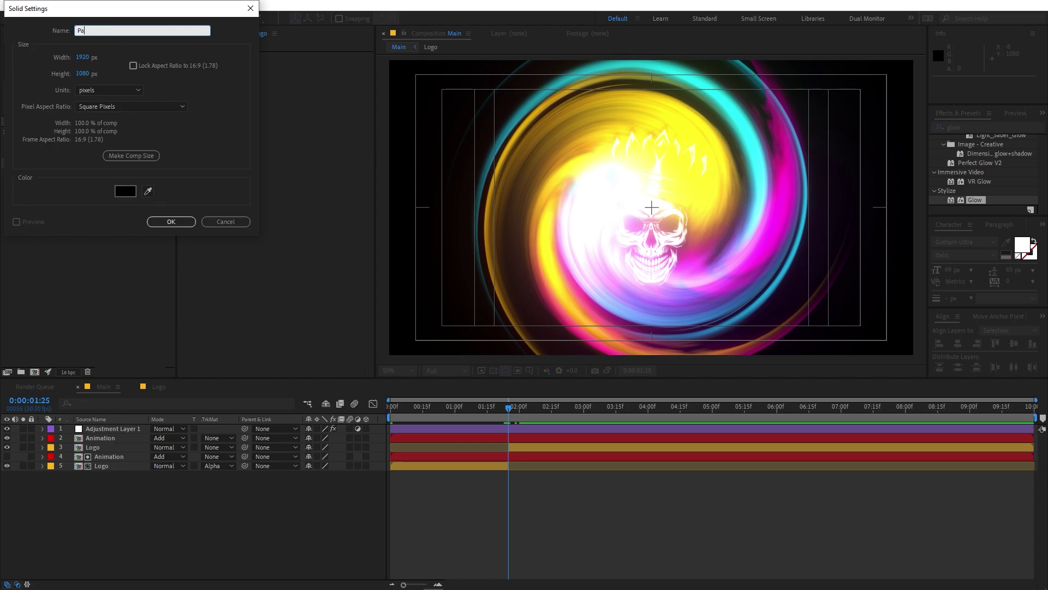
key(Return)
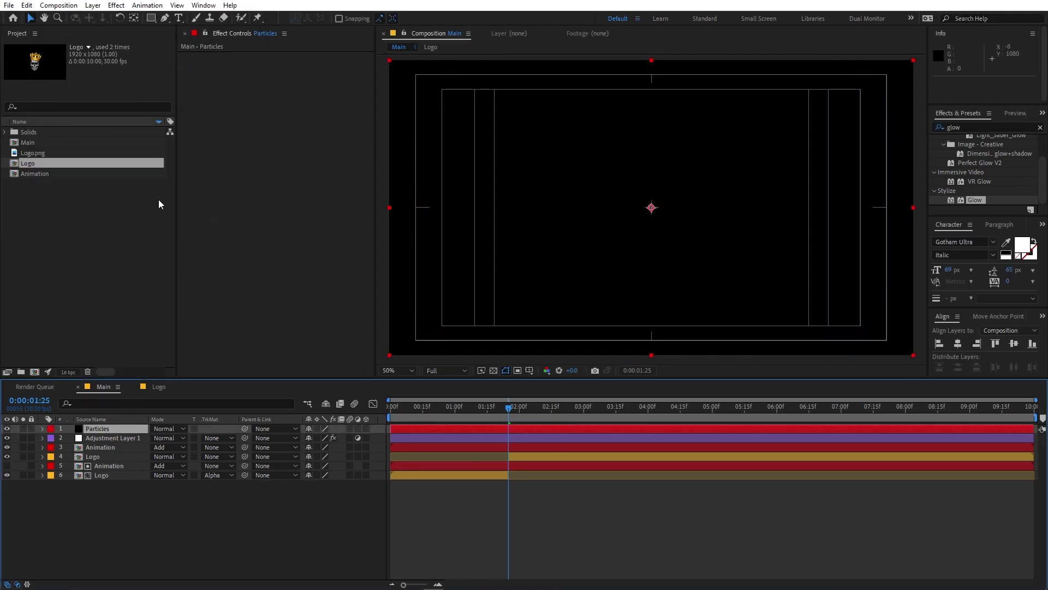
Step: Find the CC Particle Systems II effect and apply it to the Particles layer
double_click(986, 128)
text(cc par)
drag(988, 148, 102, 430)
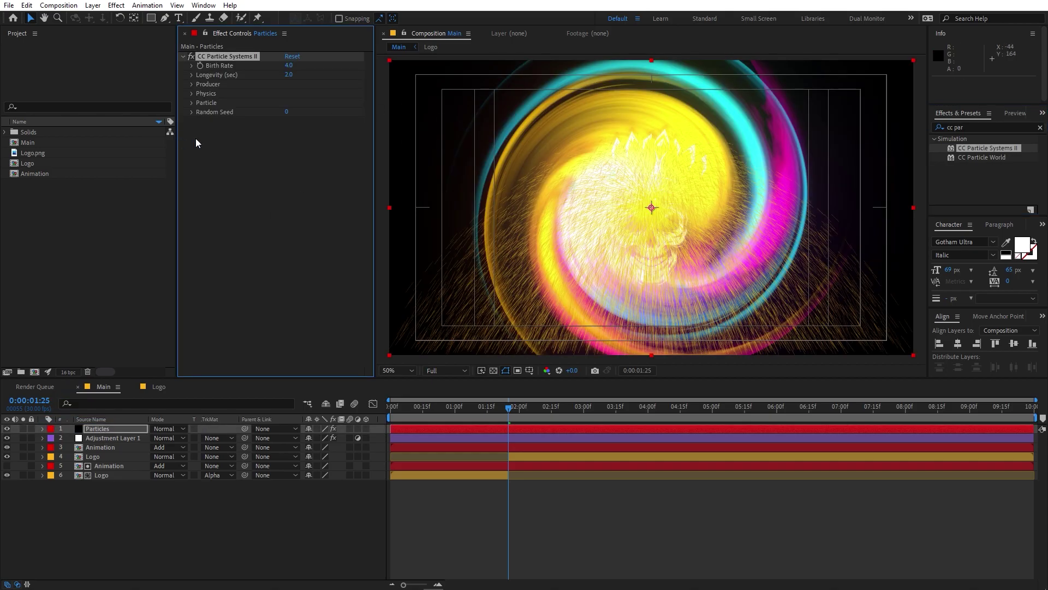
Step: Set the particle producer's Radius X to 121 and Radius Y to 51
click(192, 84)
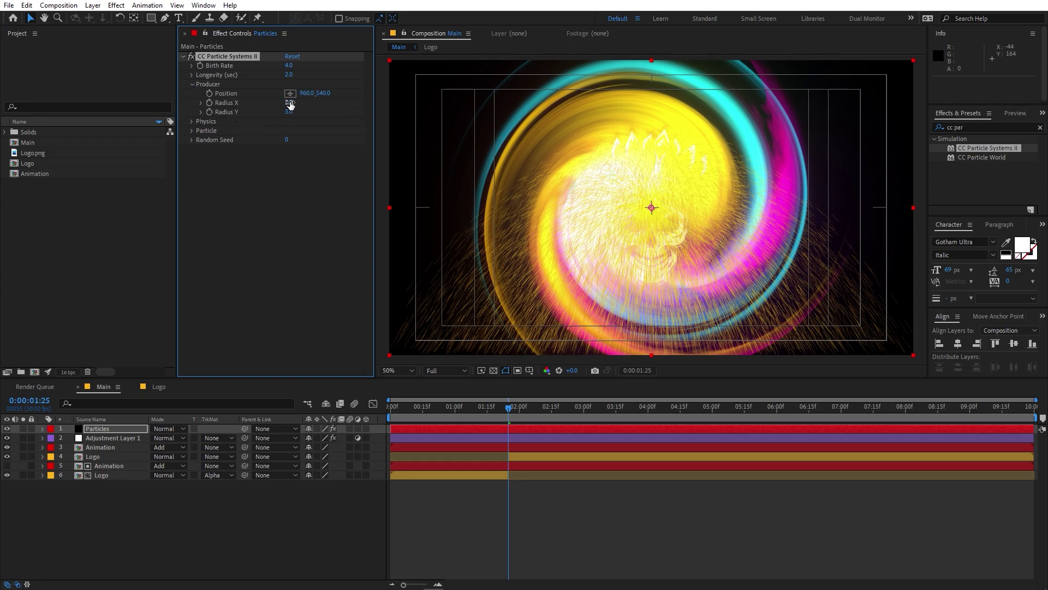
drag(291, 103, 358, 108)
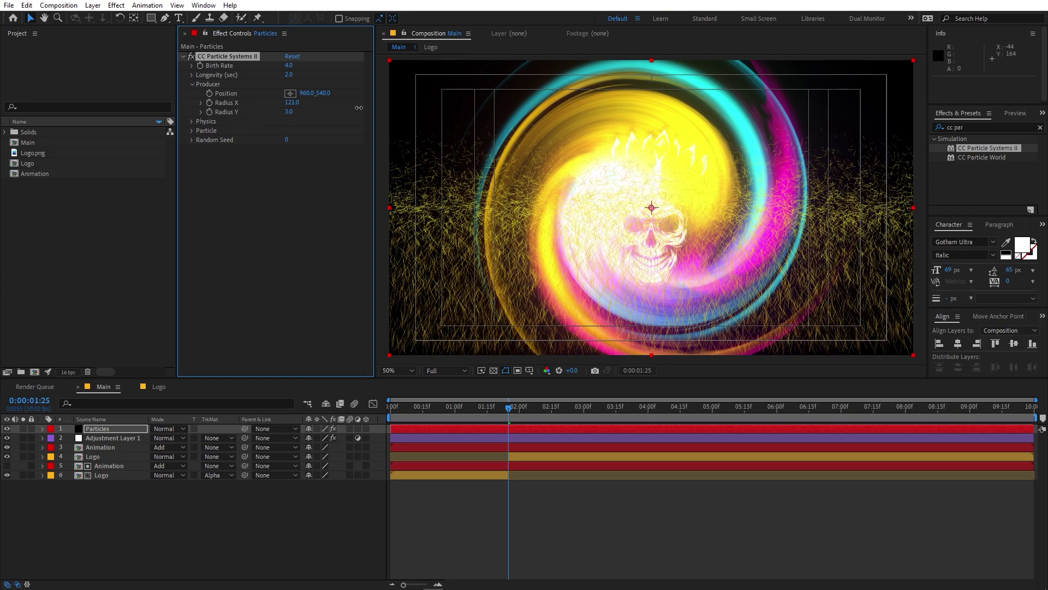
drag(288, 111, 309, 121)
Step: Set the particle physics to a velocity of 0.6 and a gravity of 0
click(191, 121)
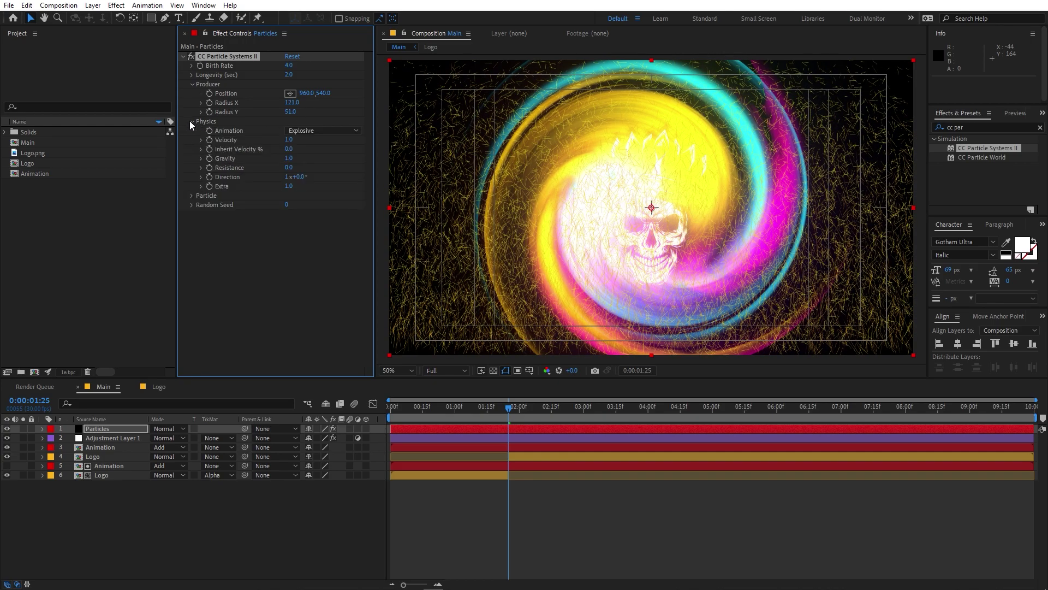
click(290, 139)
text(0.6)
key(Return)
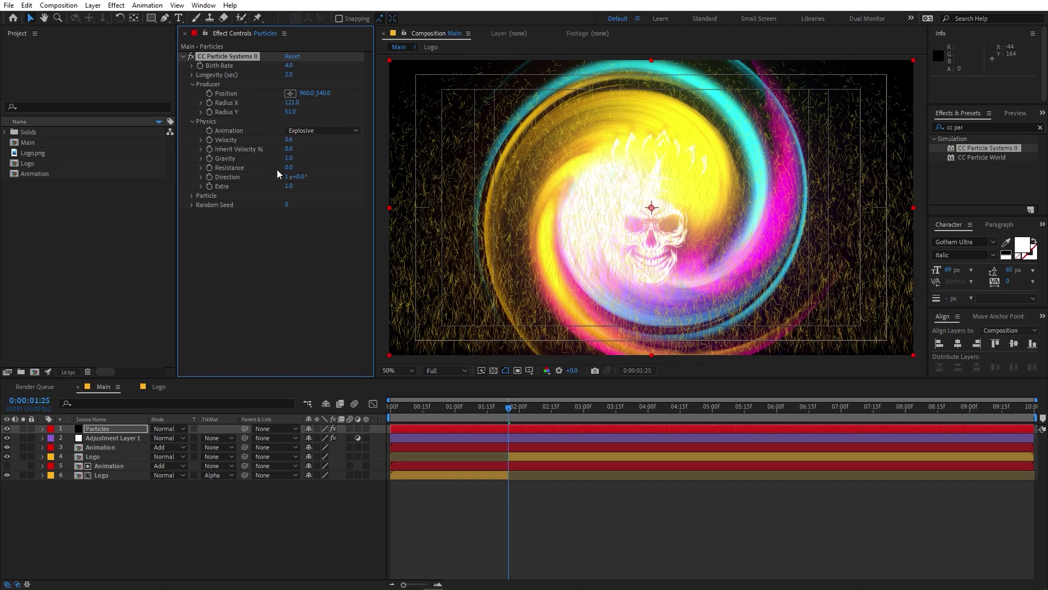
click(290, 158)
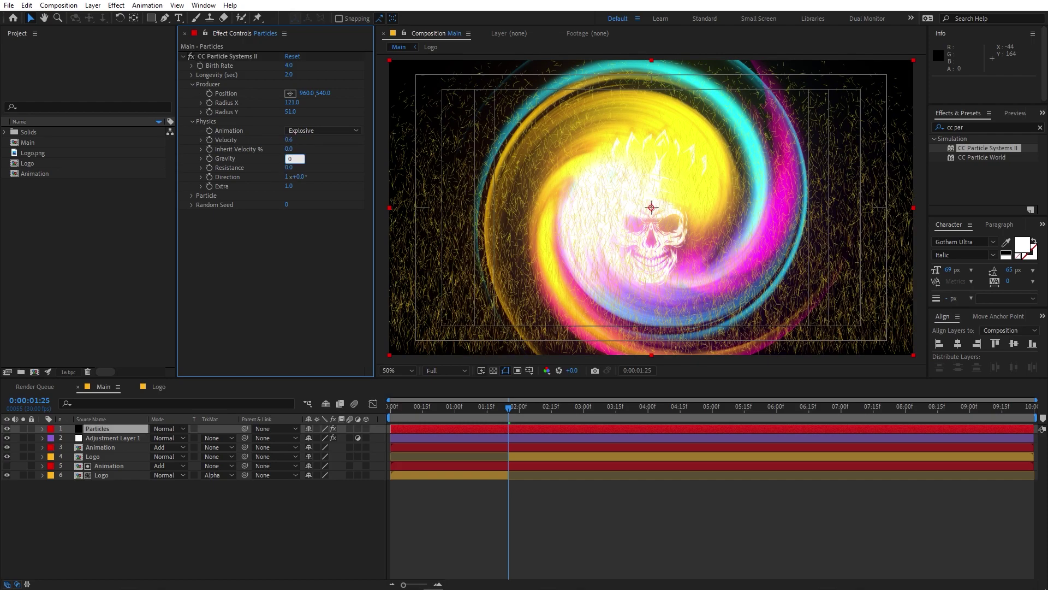
key(Return)
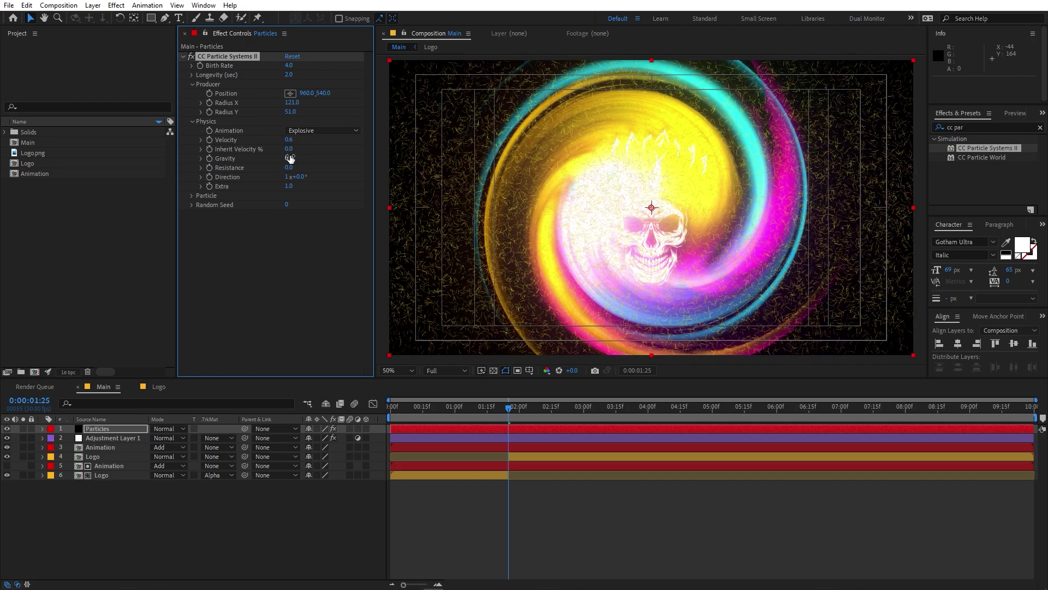
Step: Change the particle type to TetraHedron
click(192, 195)
click(319, 204)
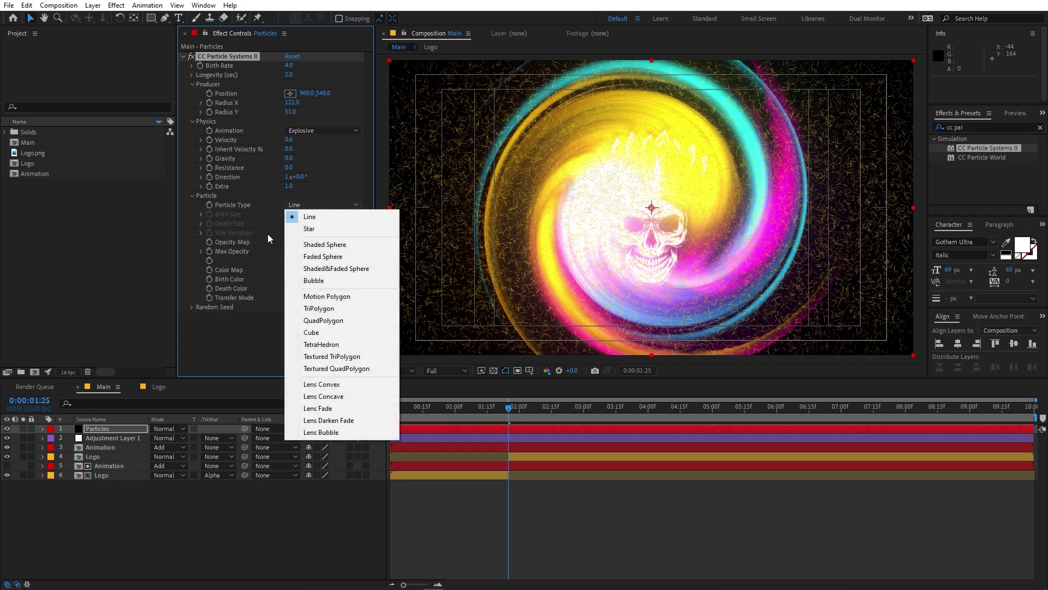
click(321, 344)
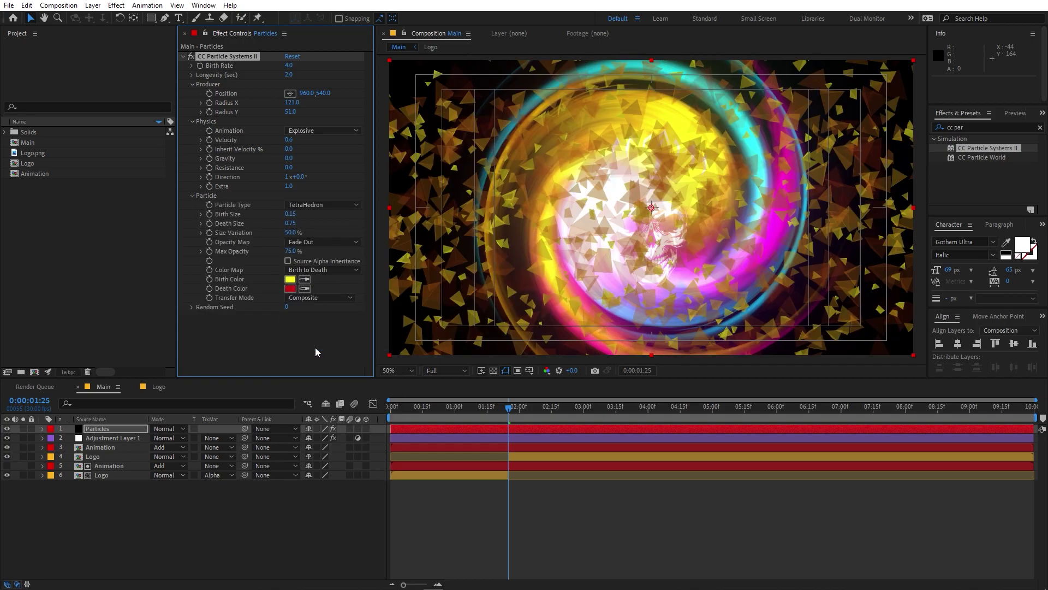
Step: Set both the birth colour and the death colour of the particles to white
click(289, 279)
click(104, 247)
click(342, 248)
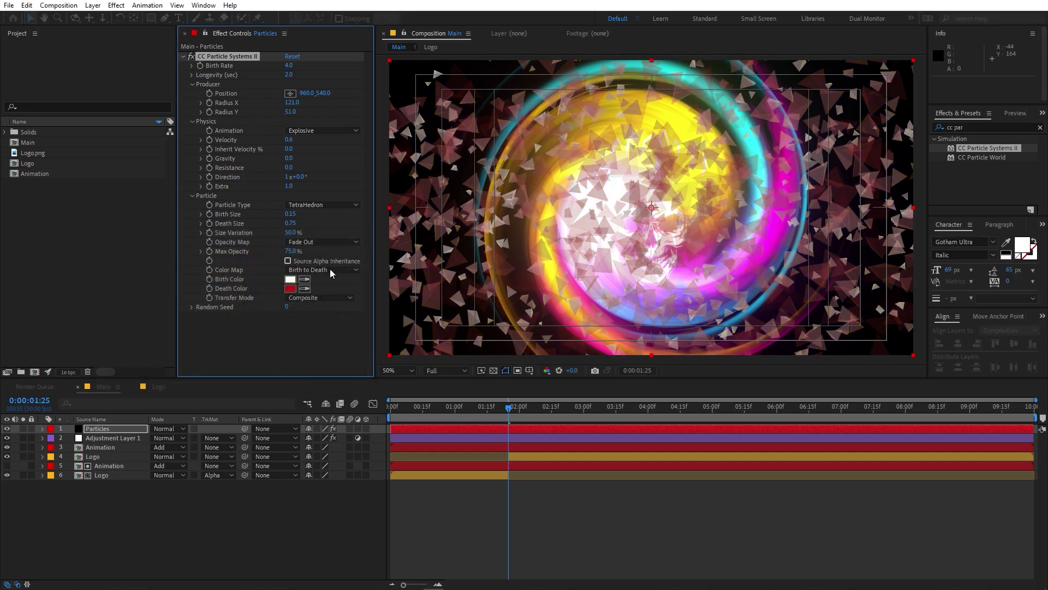
click(287, 289)
click(105, 247)
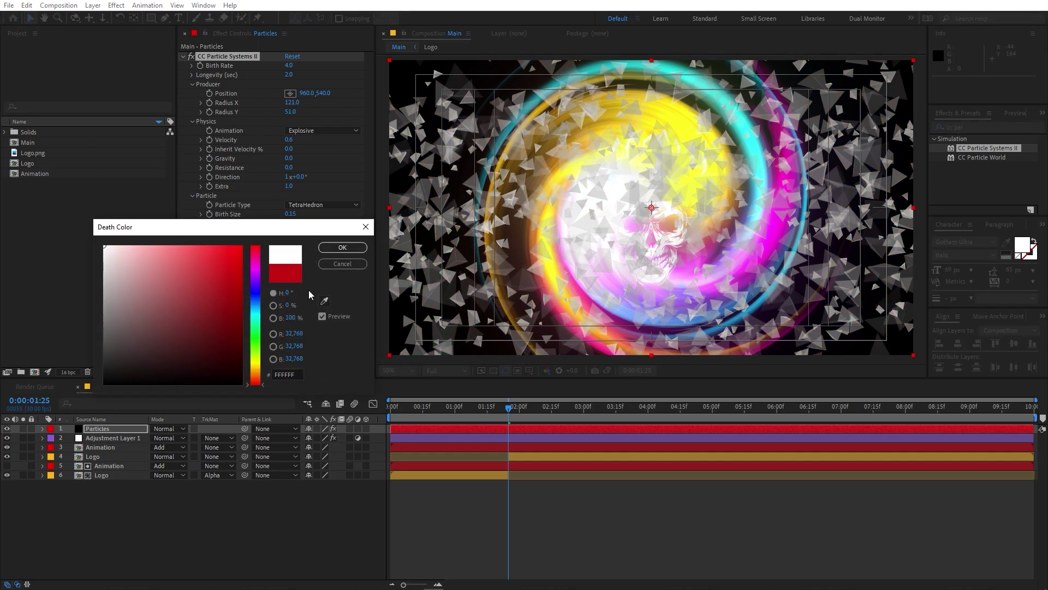
click(343, 247)
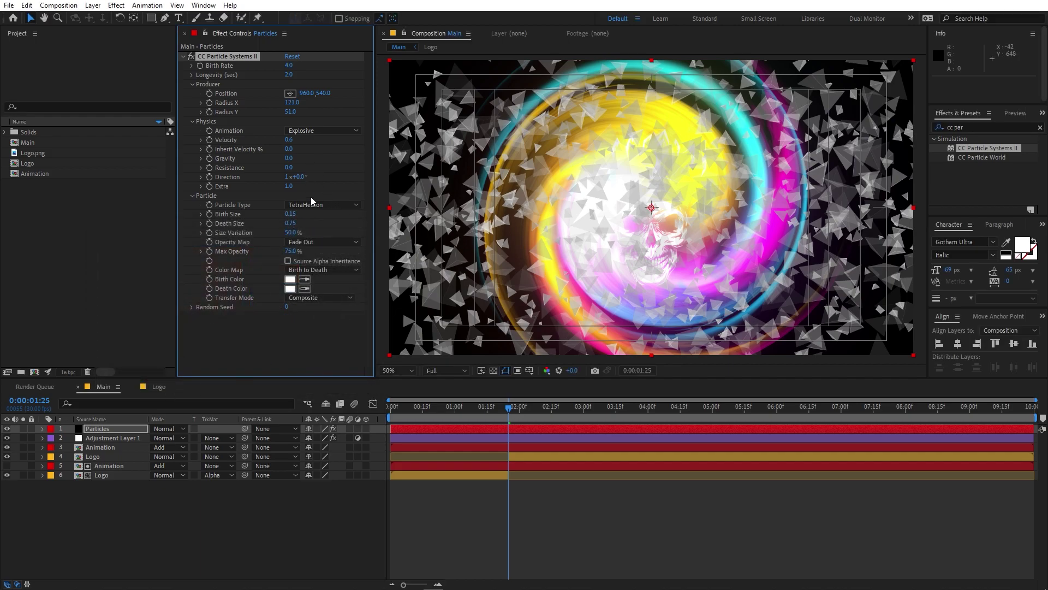
Step: Set the particles' birth size to 0.08, death size to 0.58, size variation to 89% and max opacity to 90%
drag(291, 213, 201, 224)
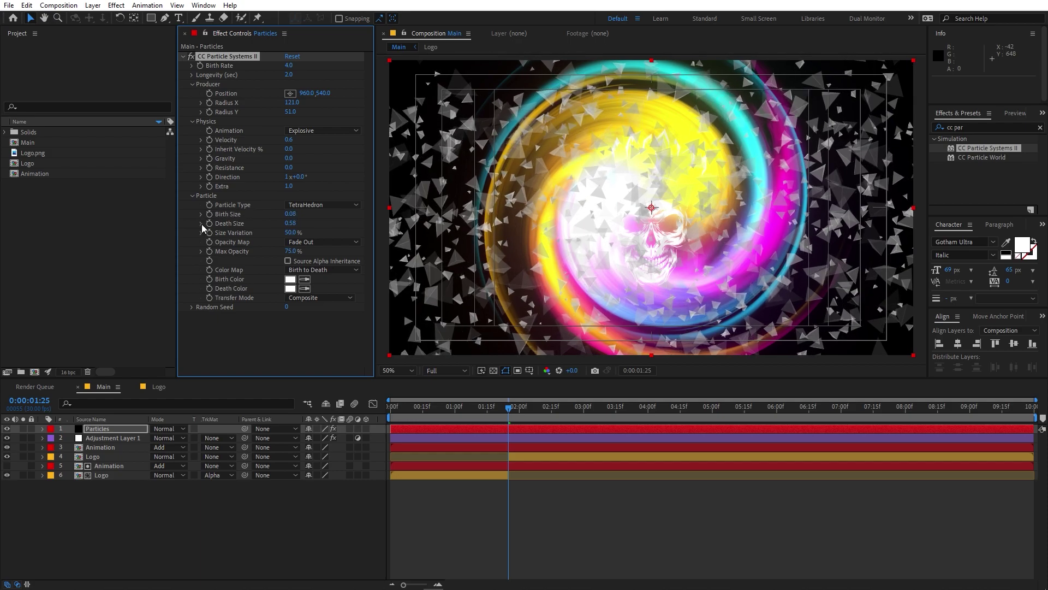
drag(291, 251, 333, 232)
Step: Set the Particles layer's blending mode to Add and deselect the layer
click(115, 429)
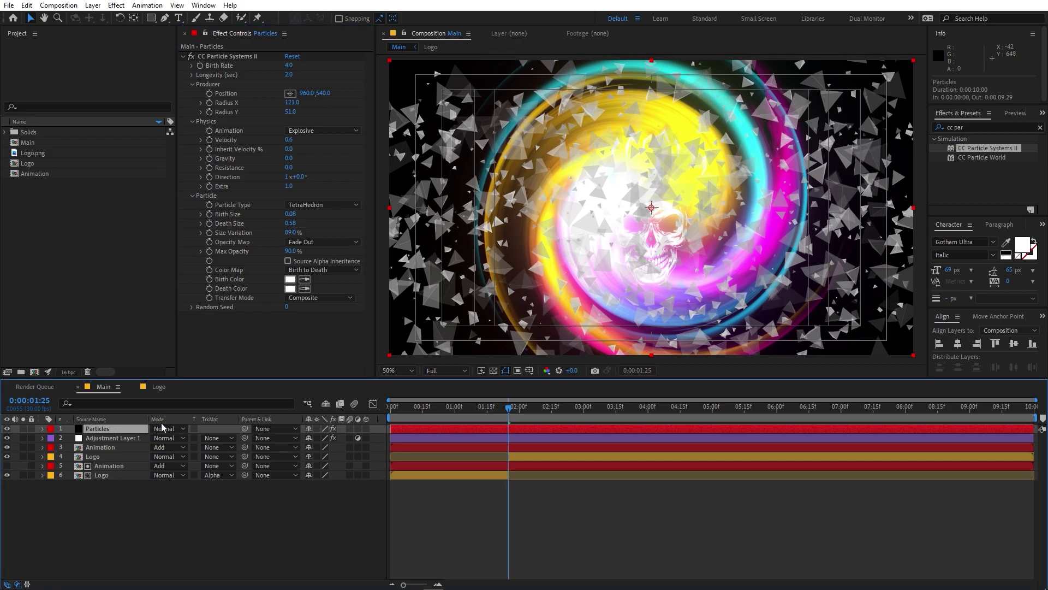
click(162, 429)
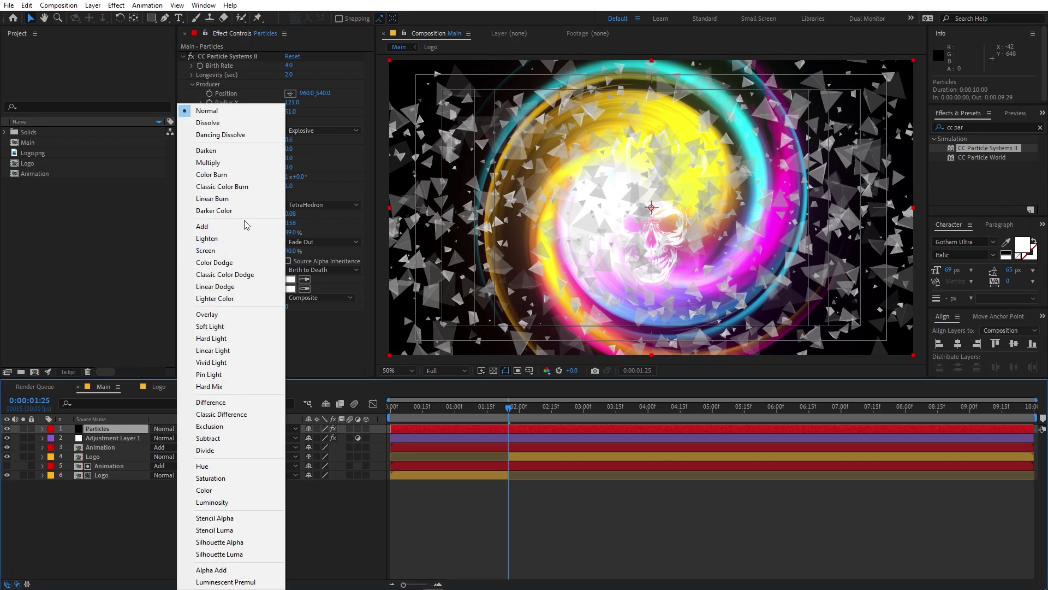
click(211, 226)
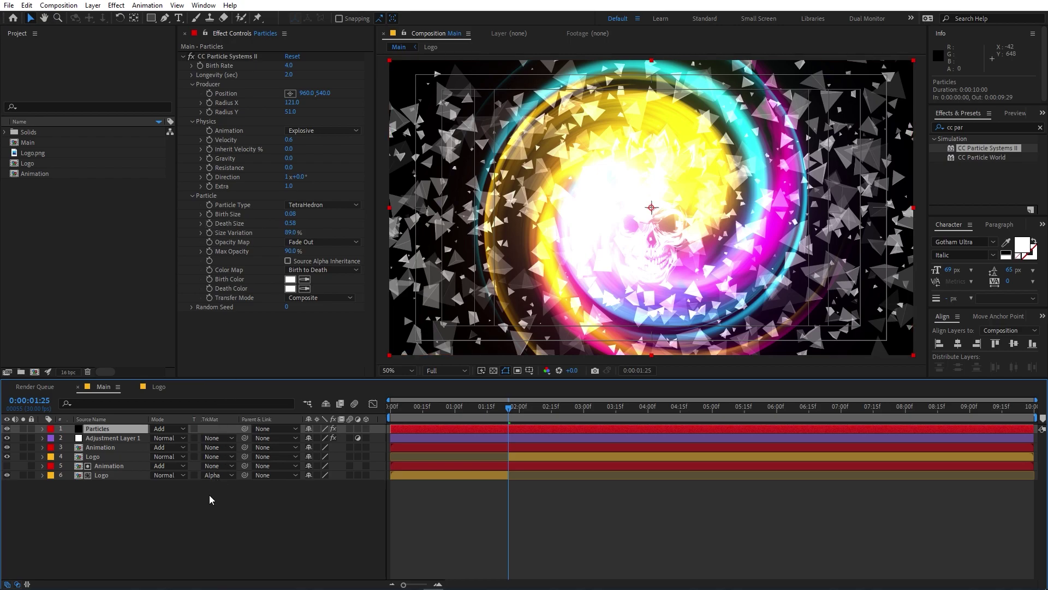
click(172, 489)
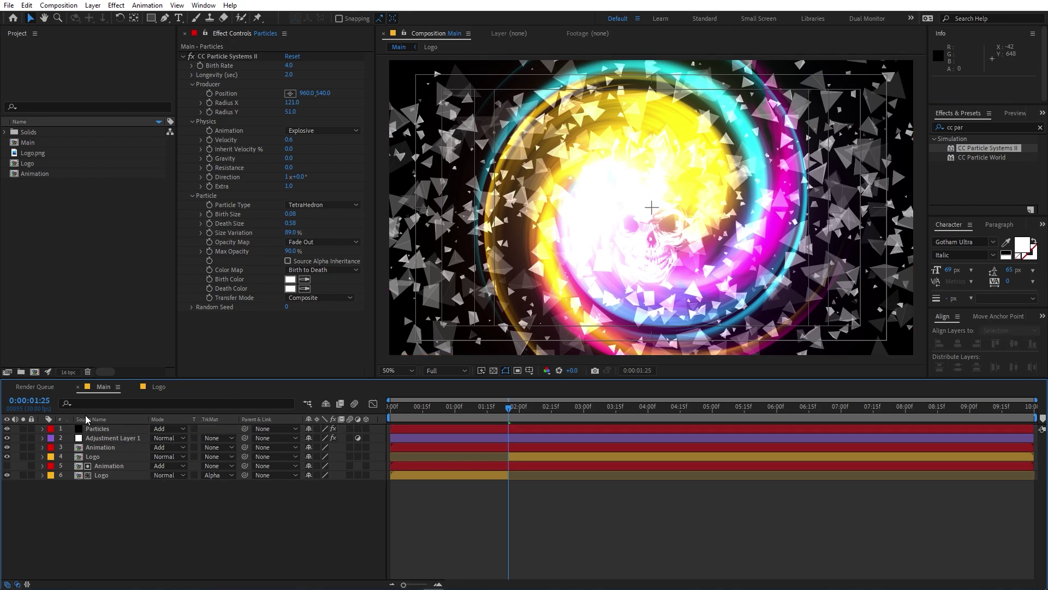
Step: Duplicate the visible Animation layer and move the copy to the top of the stack, directly above Particles
click(110, 468)
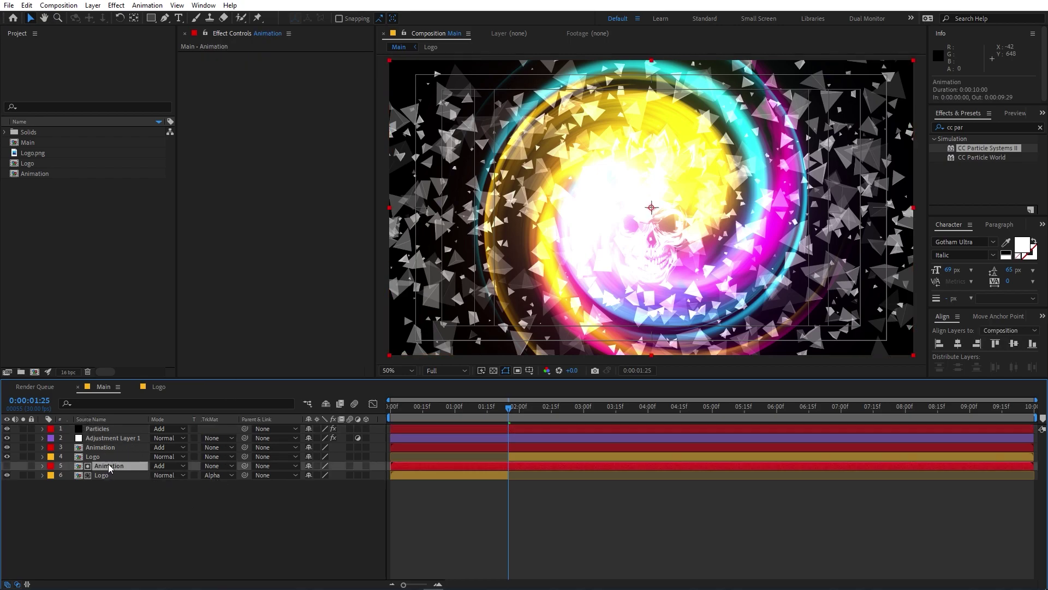
click(108, 447)
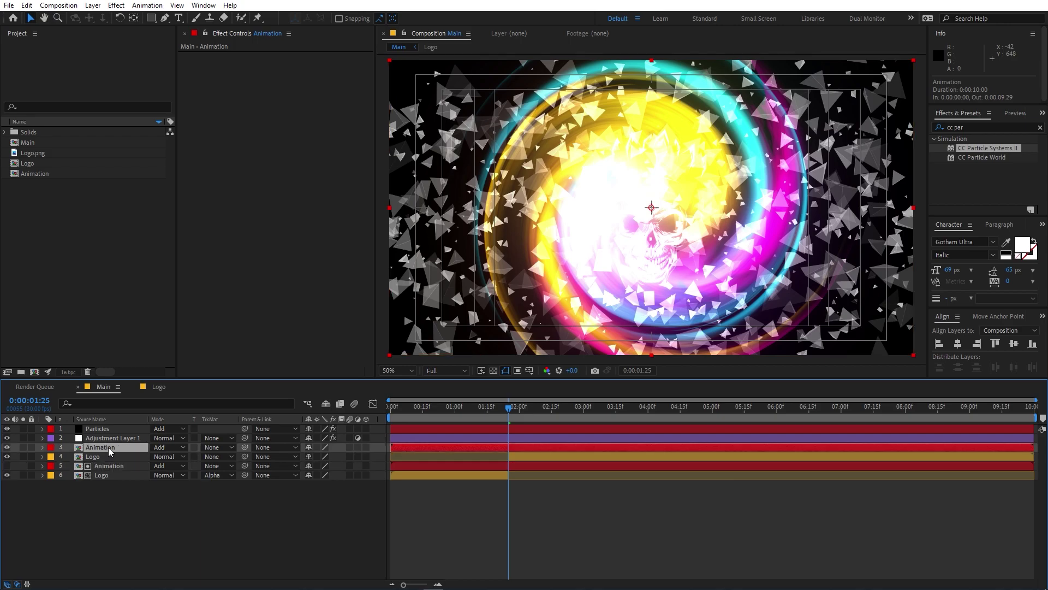
key(ctrl+d)
drag(111, 449, 104, 426)
Step: Set the Particles layer's track matte to Alpha Matte "Animation" and preview the composition from the start
click(98, 437)
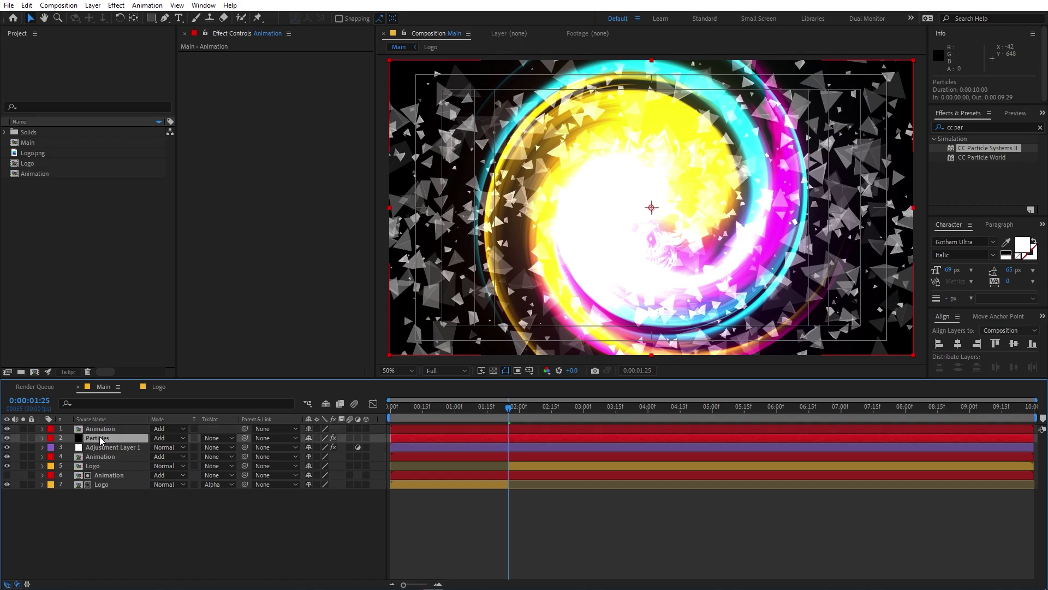
click(216, 439)
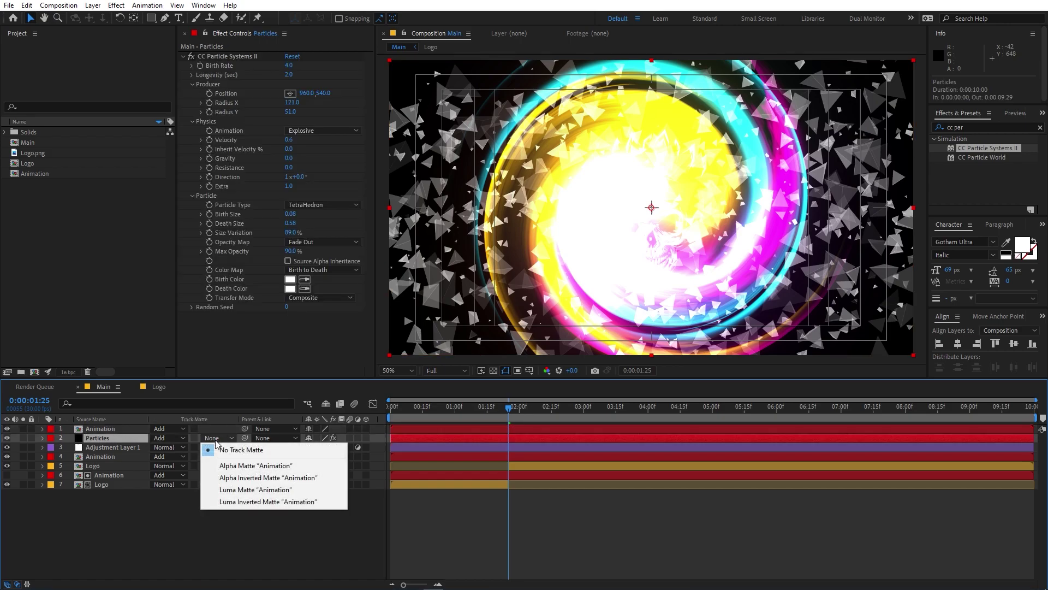
click(228, 466)
key(Home)
key(space)
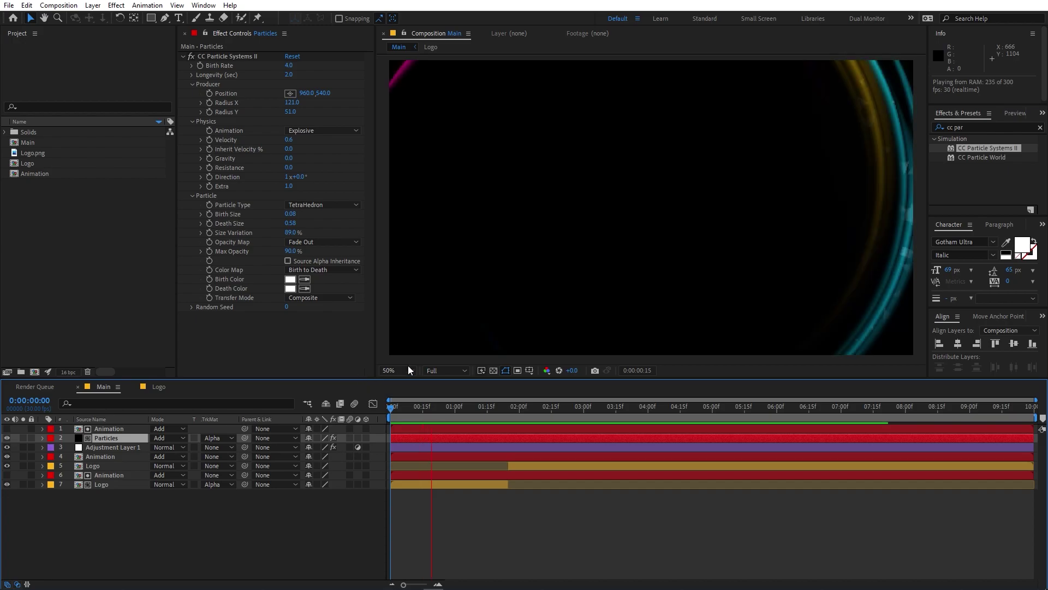
Step: Set the particles' birth rate to 3.0, longevity to 3.2 and Radius Y to 71, and preview the composition
key(space)
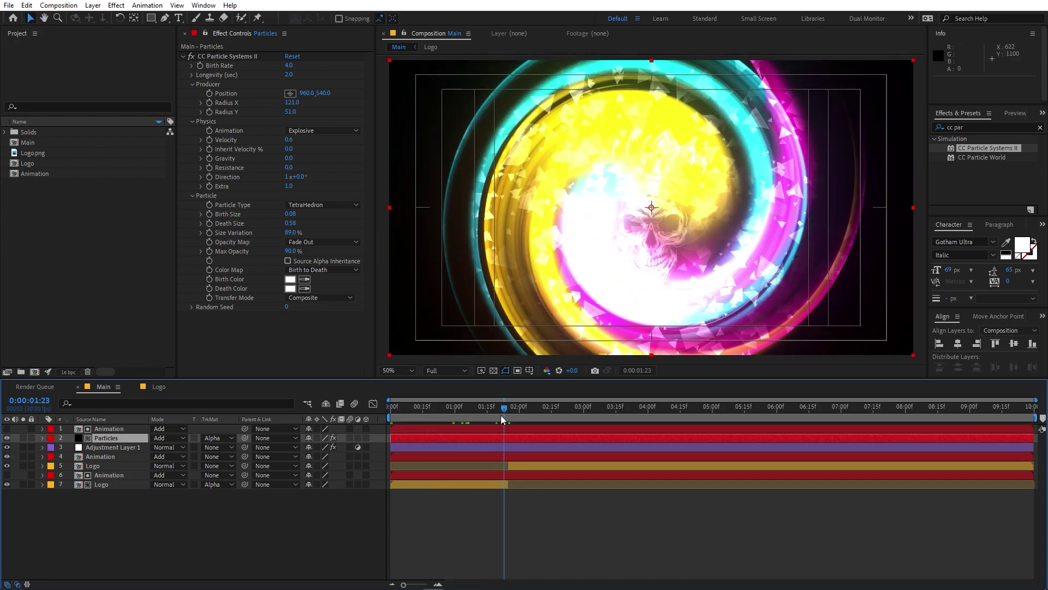
drag(500, 415, 473, 419)
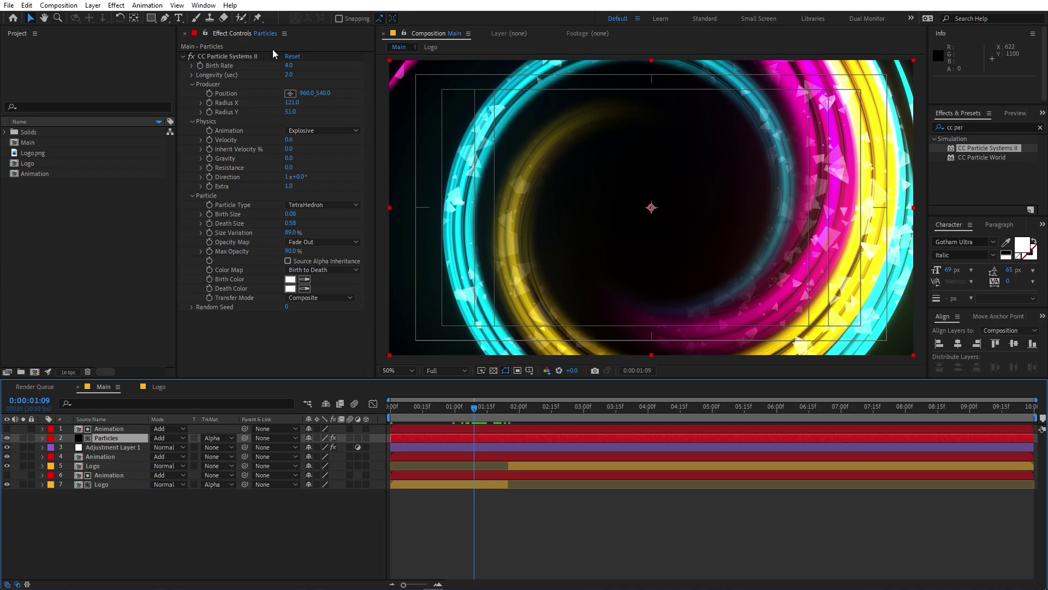
drag(288, 65, 355, 76)
drag(291, 112, 333, 116)
click(442, 418)
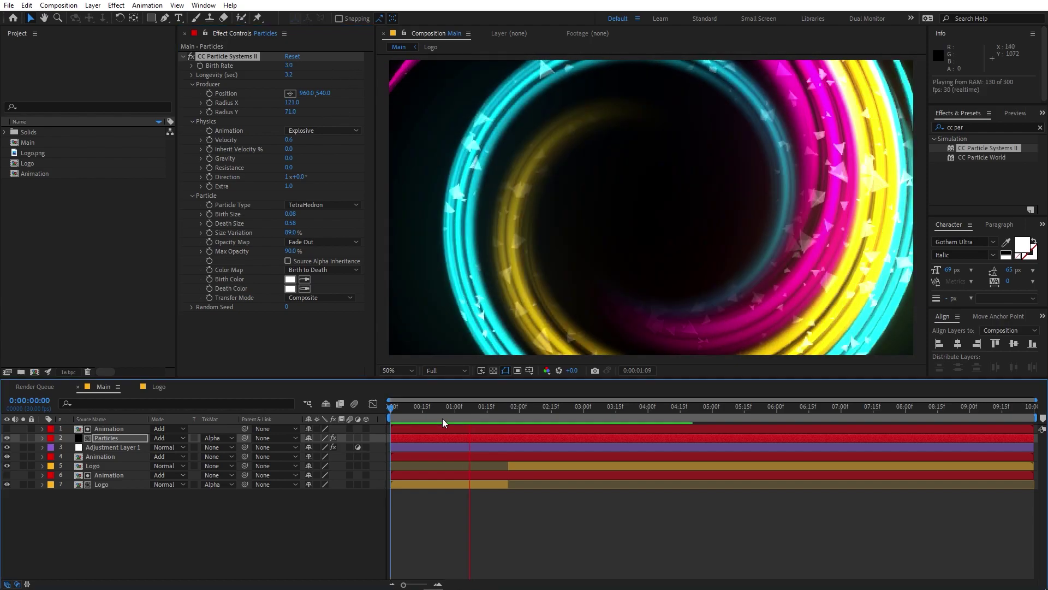
key(space)
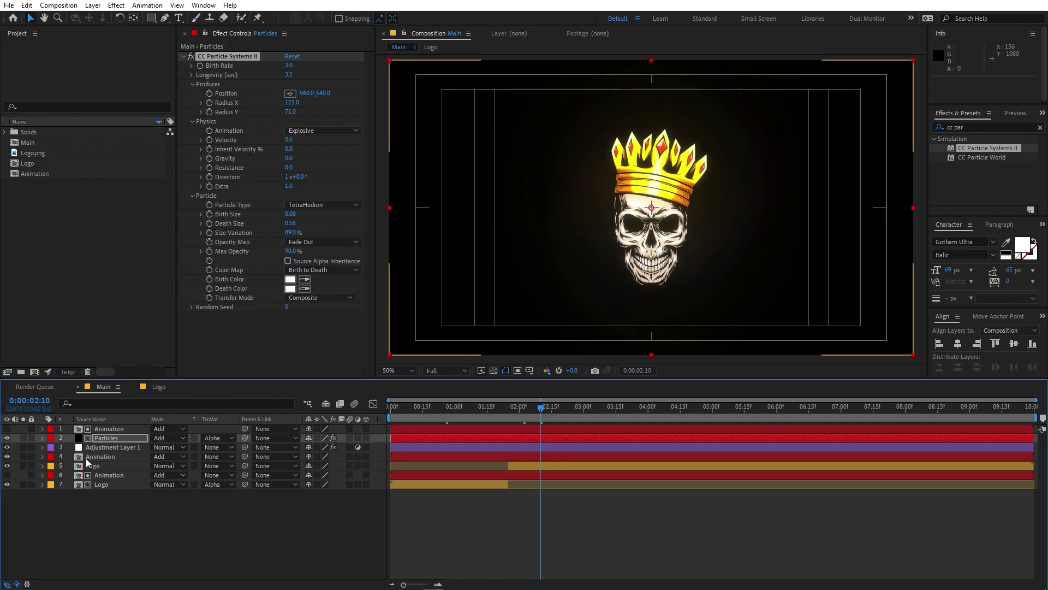
Step: Move the Particles layer and its Animation matte below Adjustment Layer 1 and check the glow on the particles
ctrl+click(109, 430)
drag(112, 431, 104, 450)
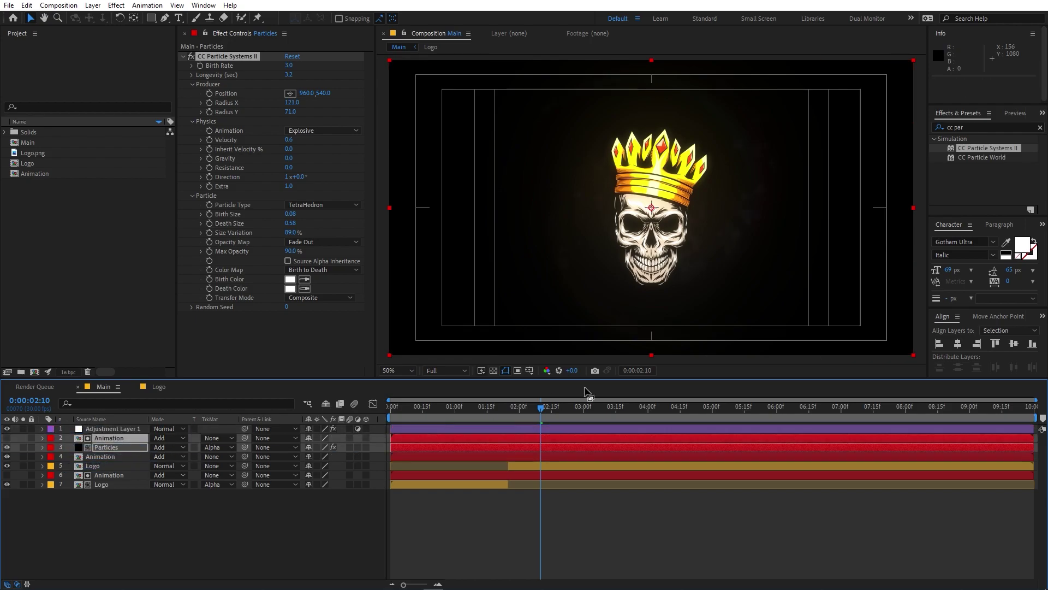
click(504, 417)
key(space)
key(Home)
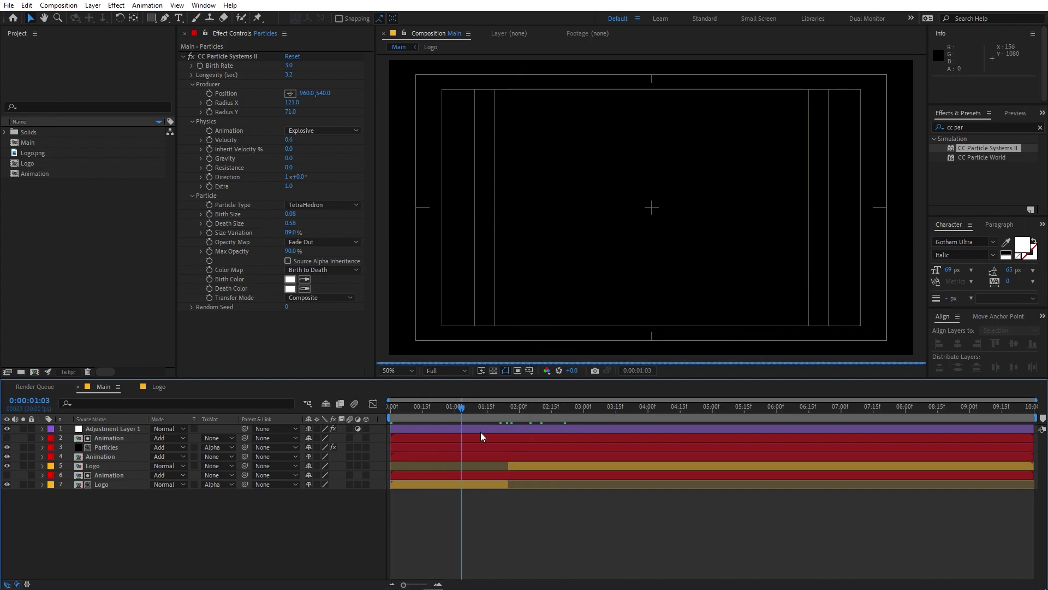
click(514, 417)
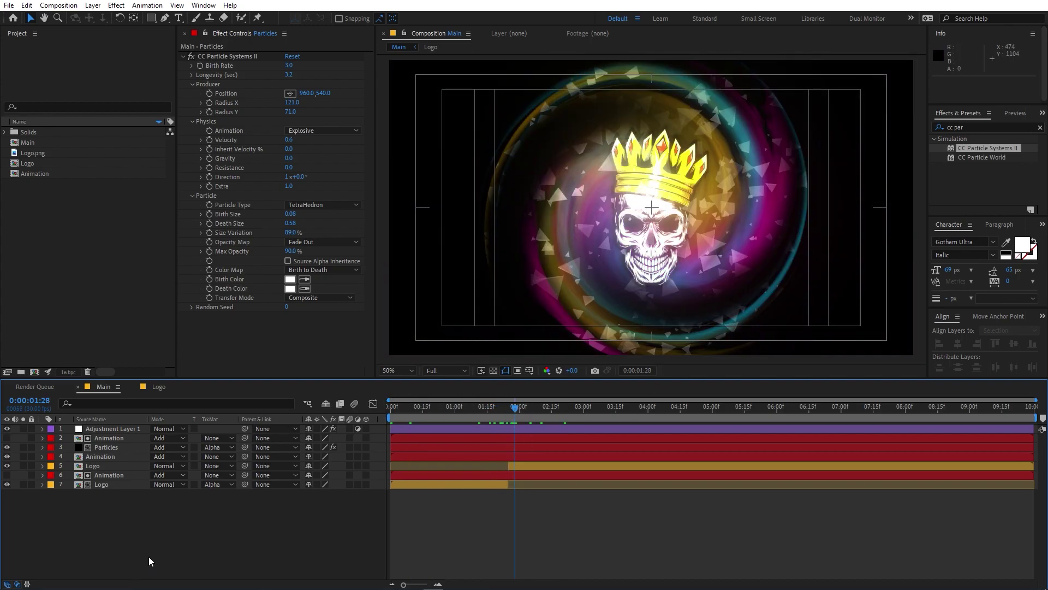
Step: Create a null object in Main, apply a Slider Control effect to it and duplicate that effect
right_click(149, 542)
mouse_move(201, 412)
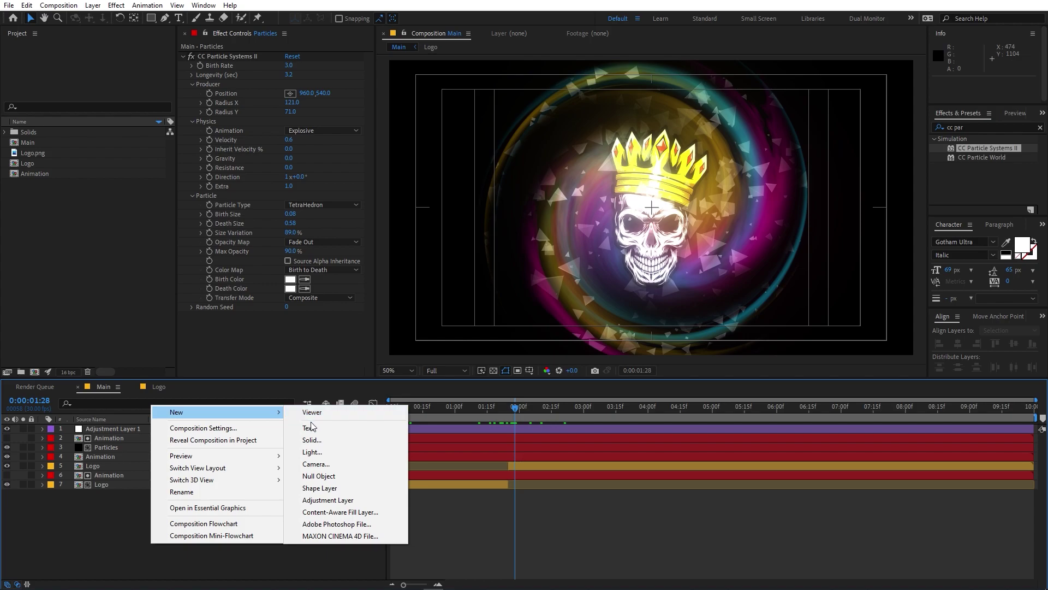
click(319, 475)
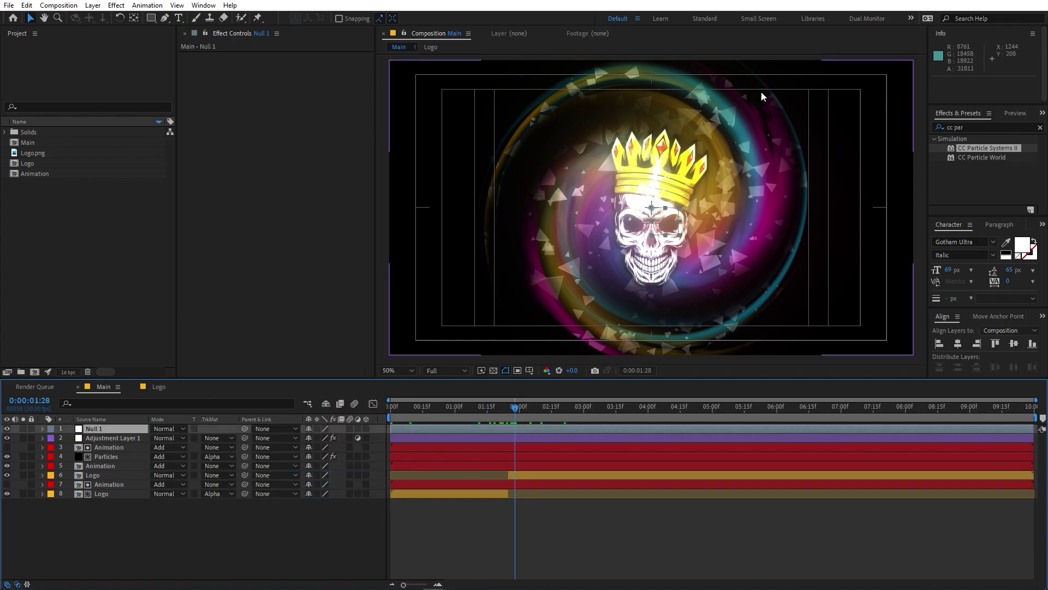
click(967, 128)
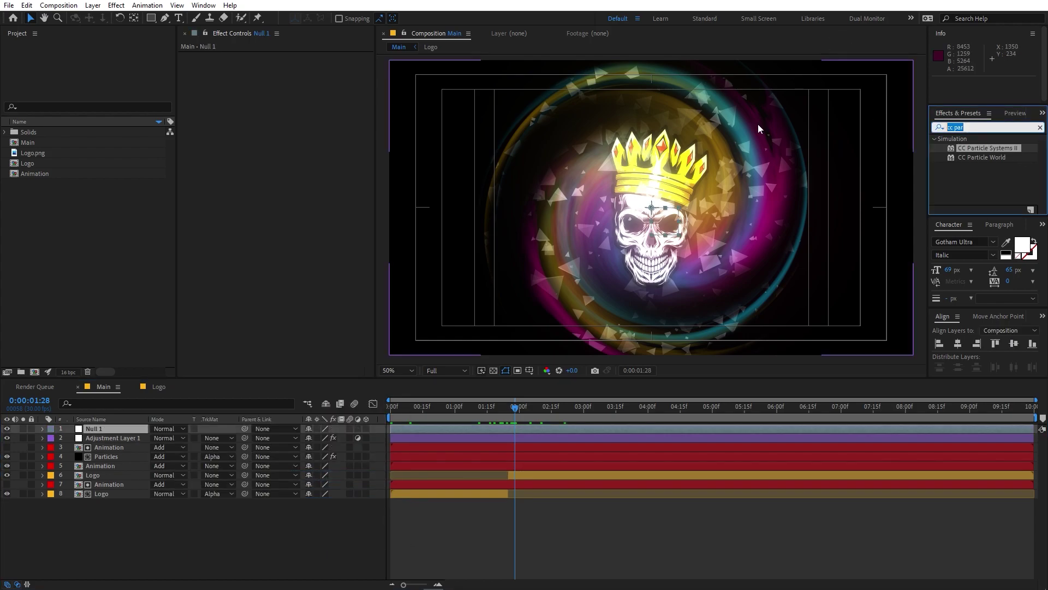
text(slider)
drag(976, 148, 113, 430)
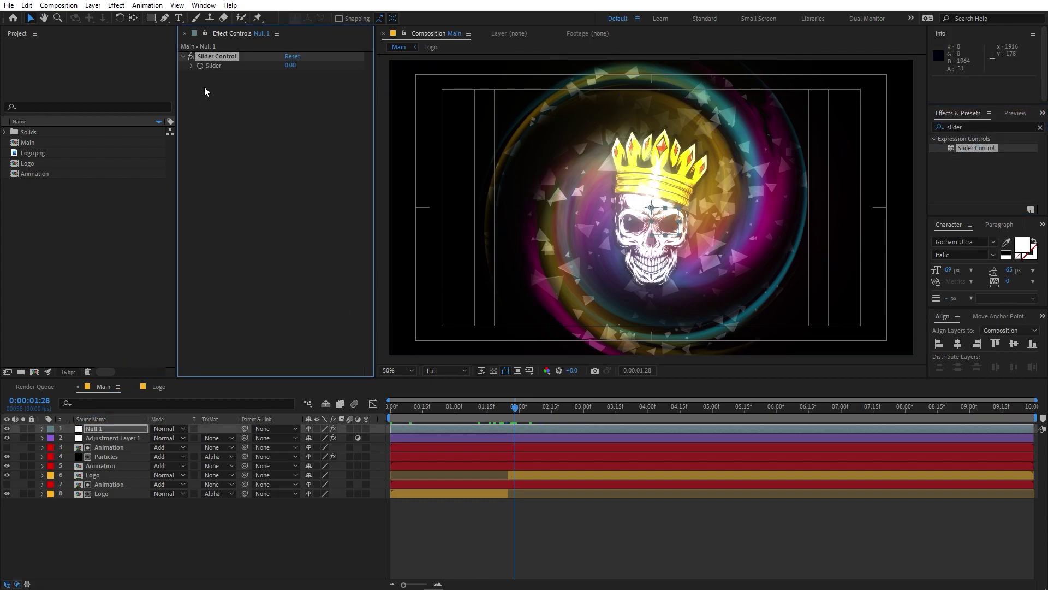
key(ctrl+d)
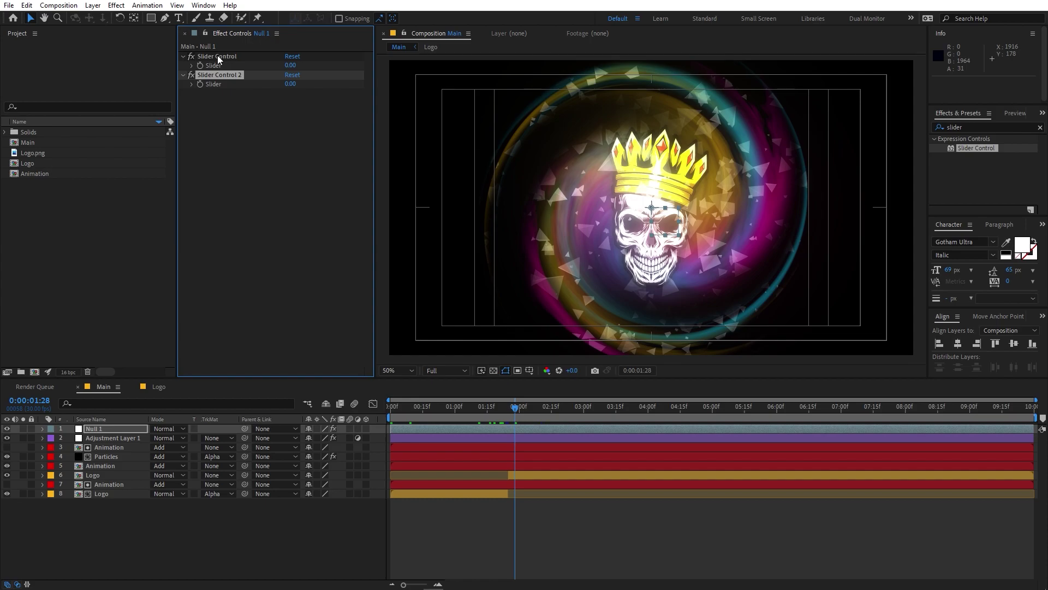
Step: Give Null 1's Position the expression wiggle(effect("Slider Control")("Slider"),effect("Slider Control 2")("Slider")) and collapse the layer
click(93, 431)
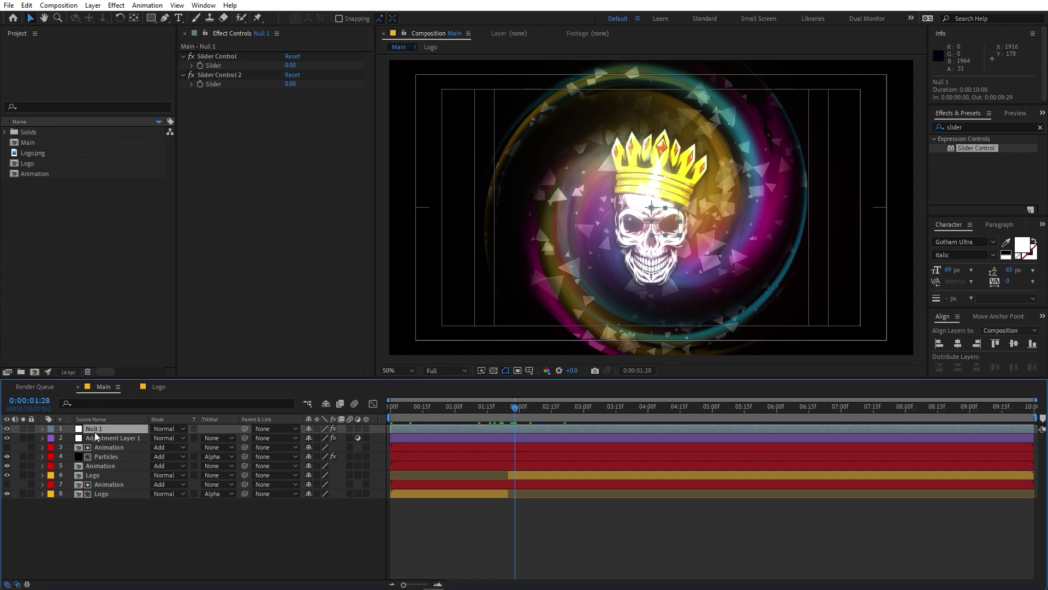
key(alt+shift+p)
key(ctrl+z)
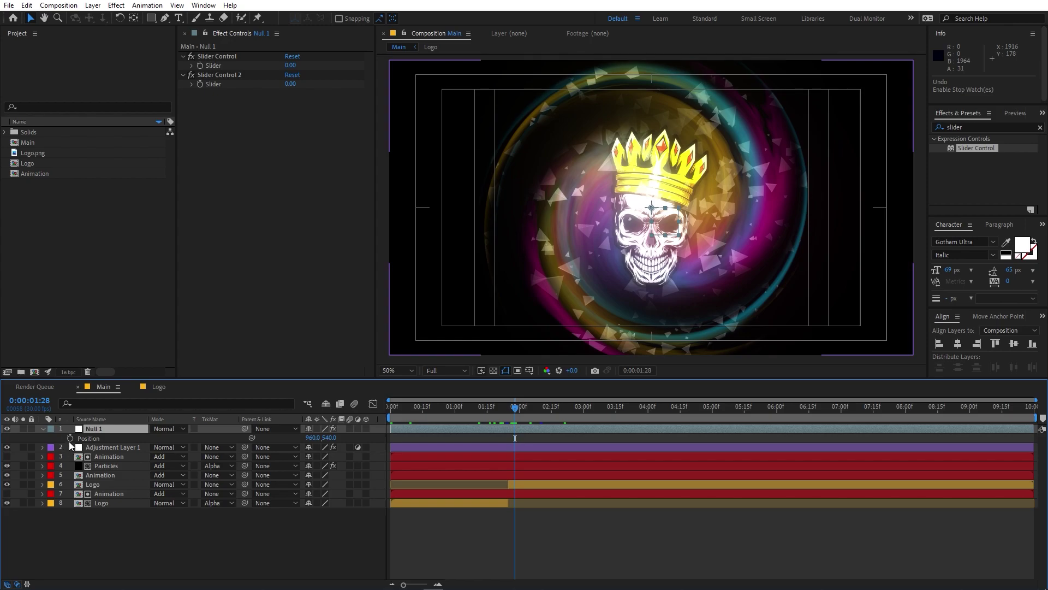
alt+click(70, 438)
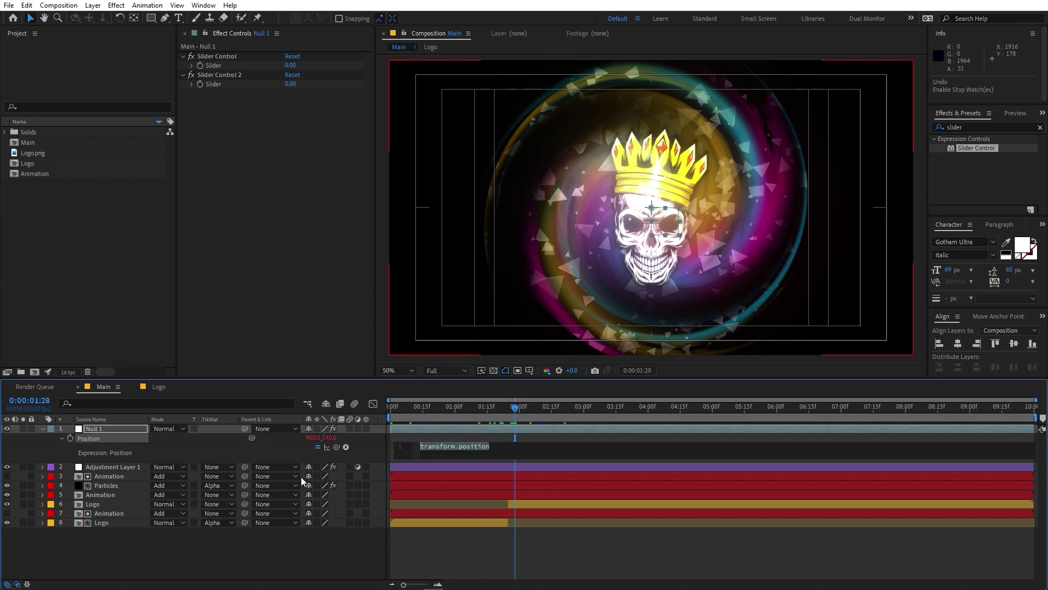
text(wi)
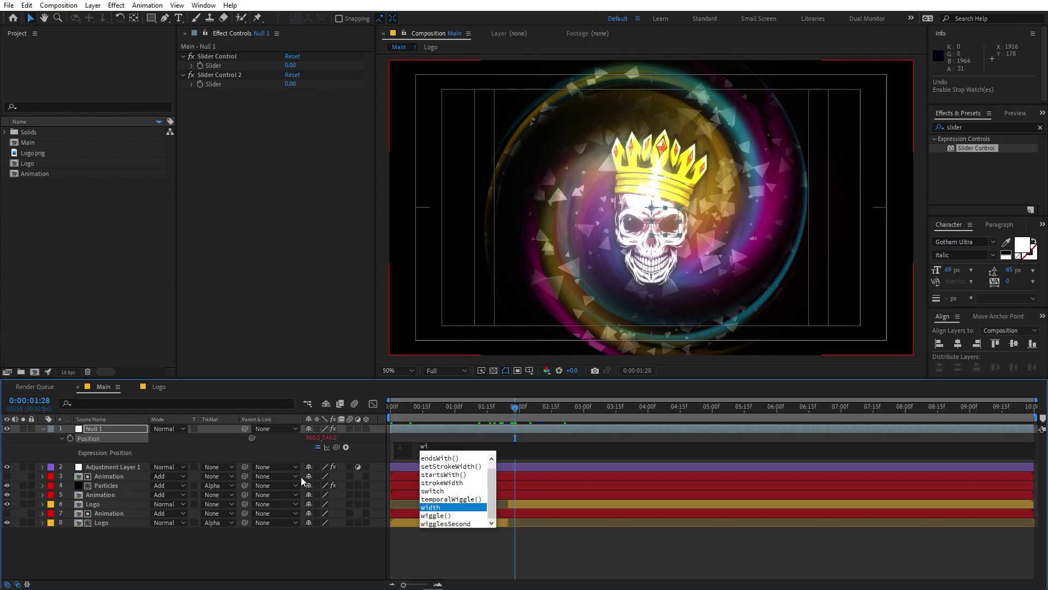
key(Down)
key(Return)
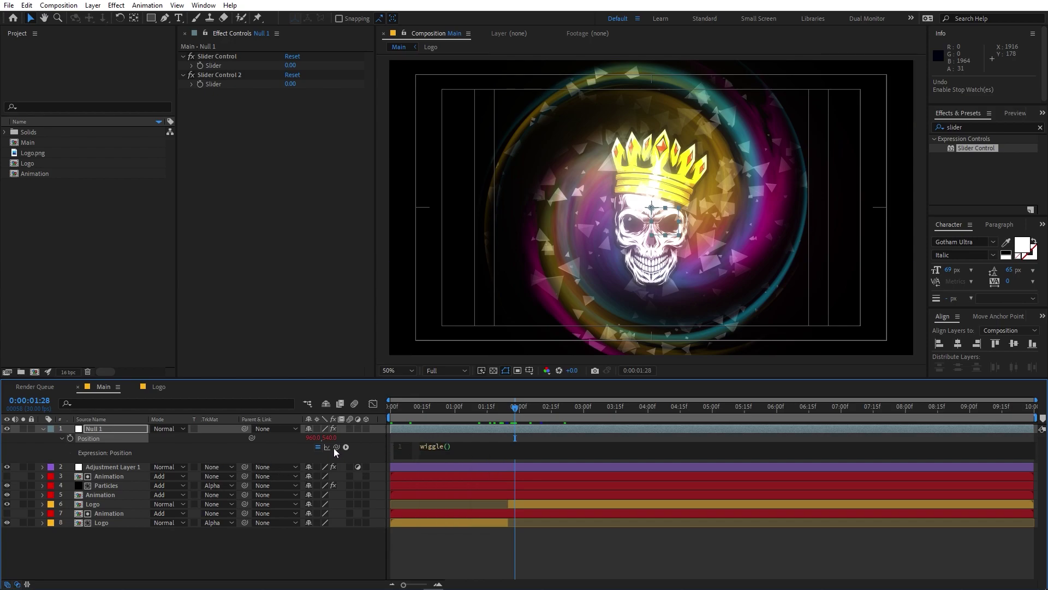
drag(334, 447, 216, 61)
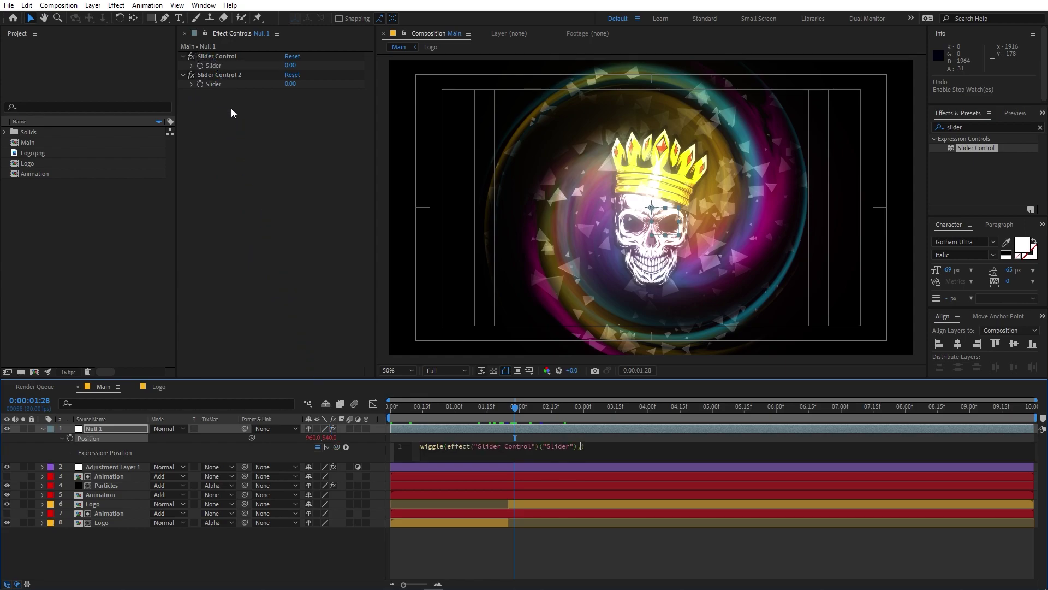
drag(335, 447, 217, 83)
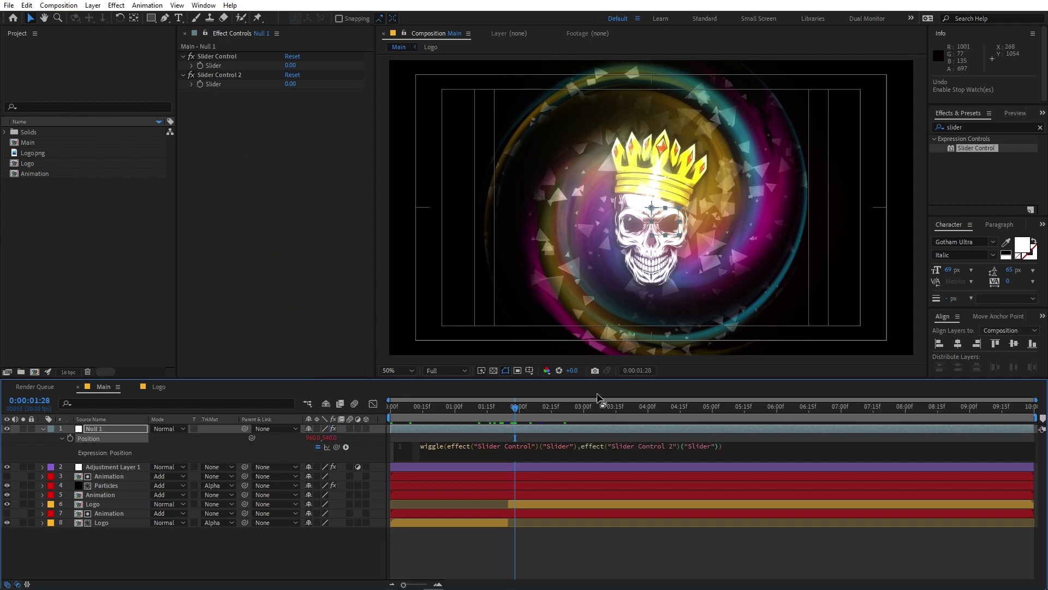
click(543, 544)
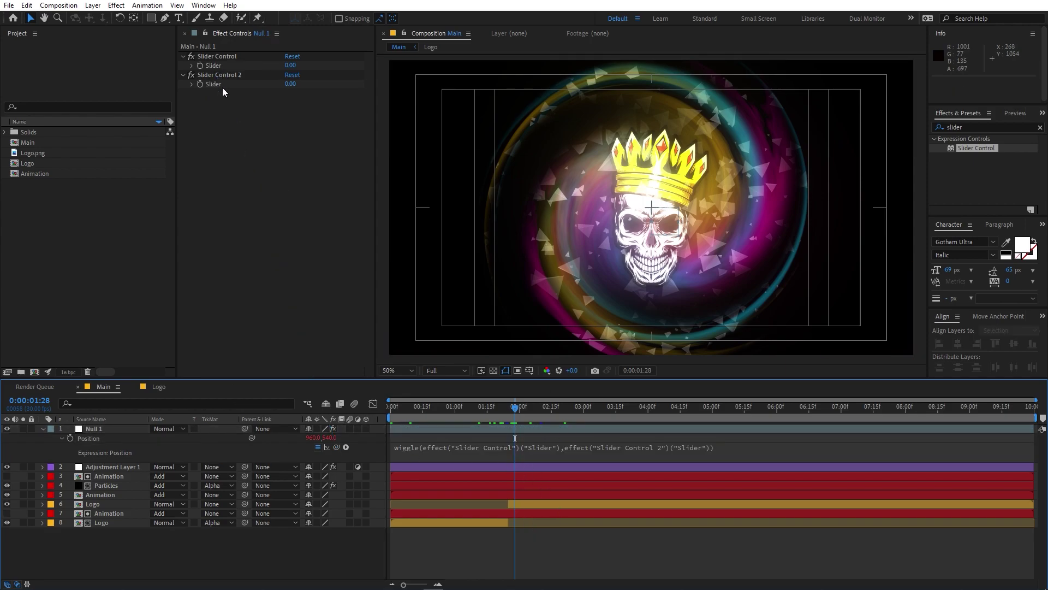
click(43, 429)
Step: Keyframe Null 1's sliders at 0:00:01:05 with Slider Control at 50 and Slider Control 2 at 25, and reveal the keyframes
click(457, 428)
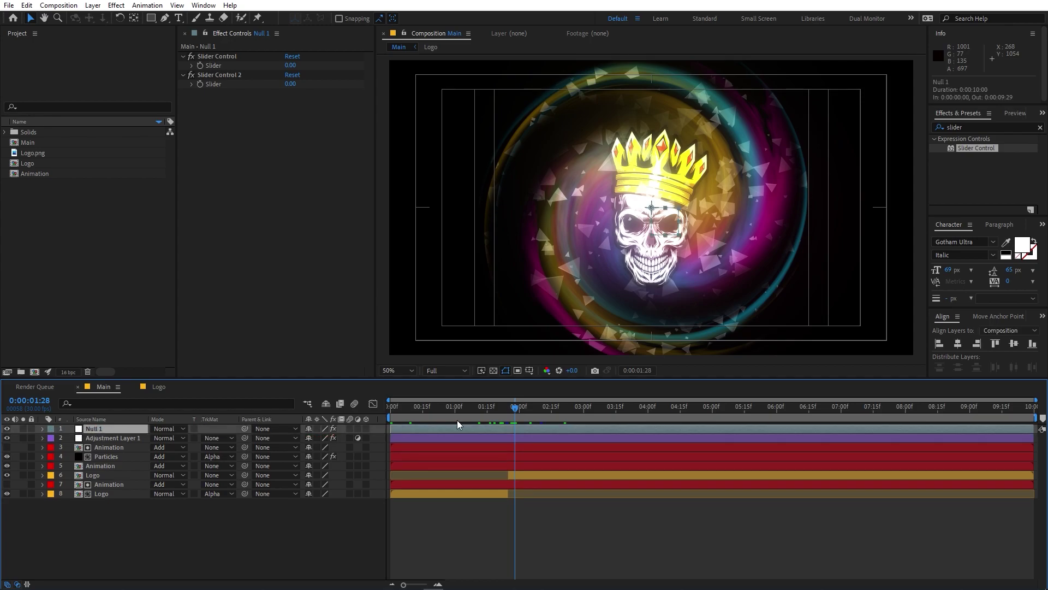
drag(495, 409, 467, 419)
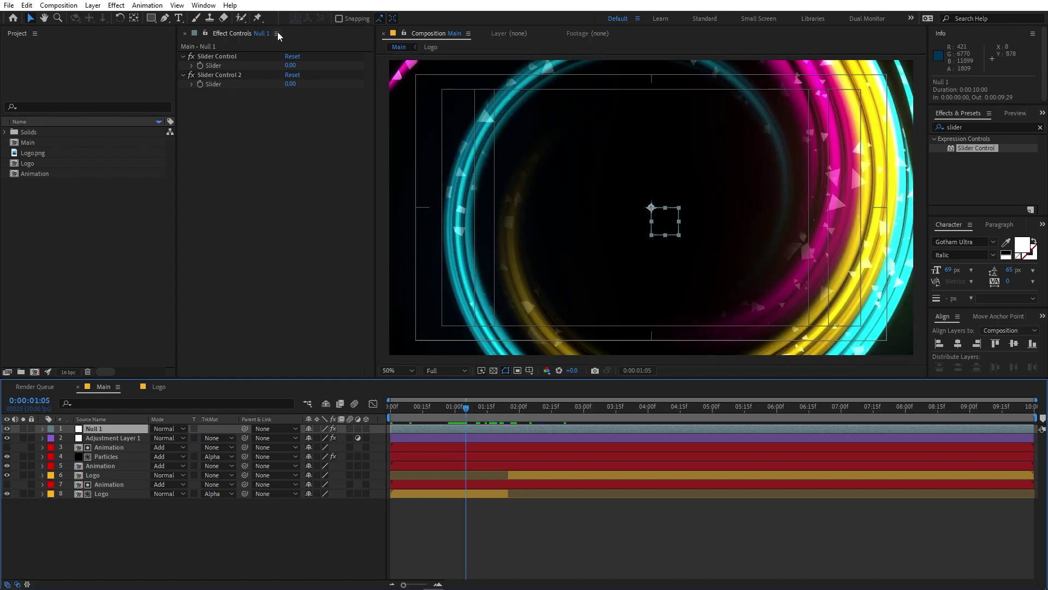
click(202, 65)
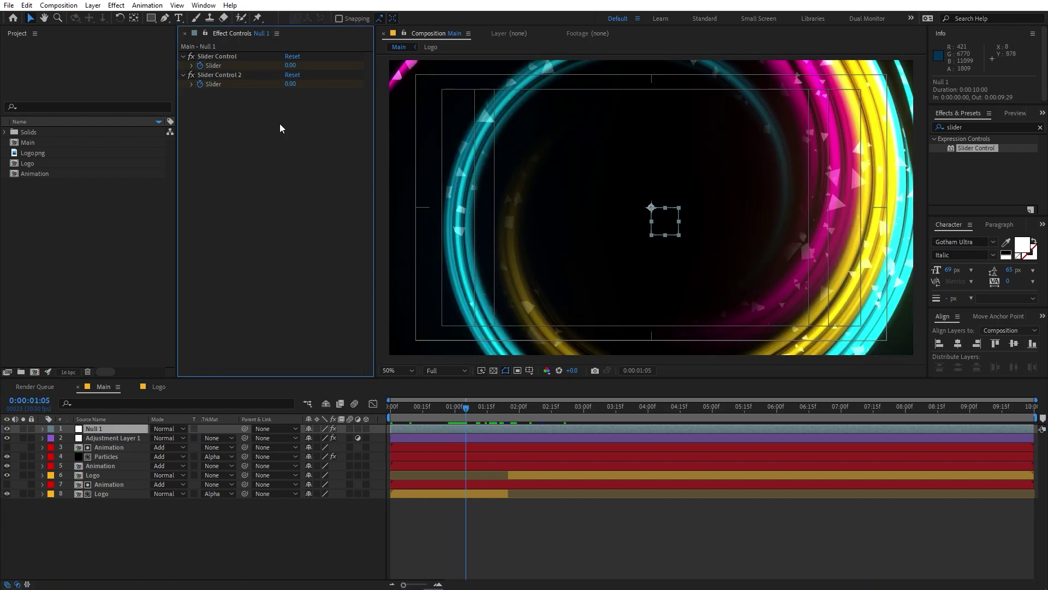
click(290, 65)
text(50)
key(Return)
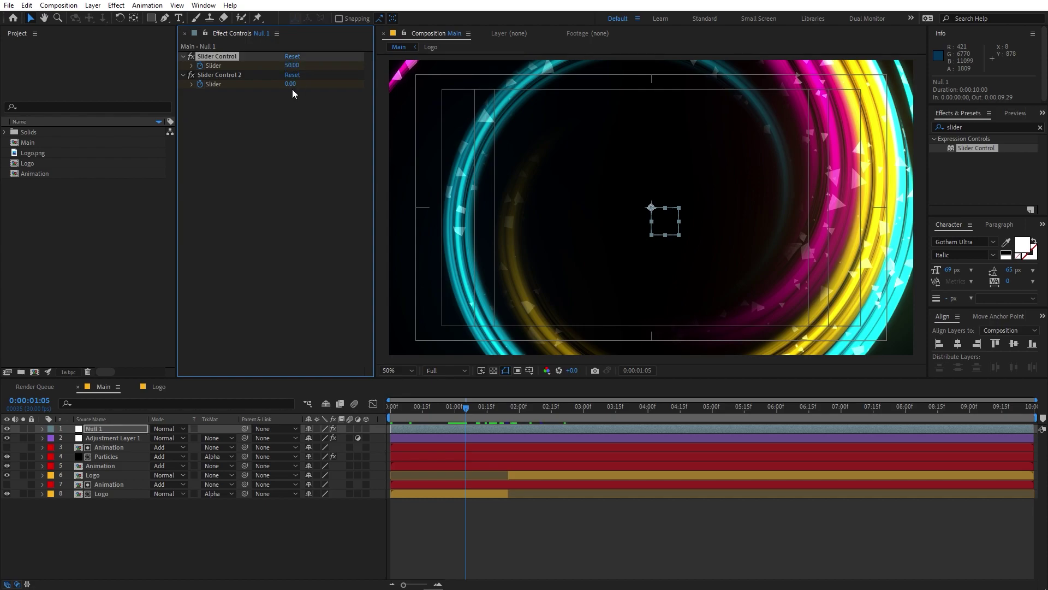
click(290, 84)
text(25)
key(Return)
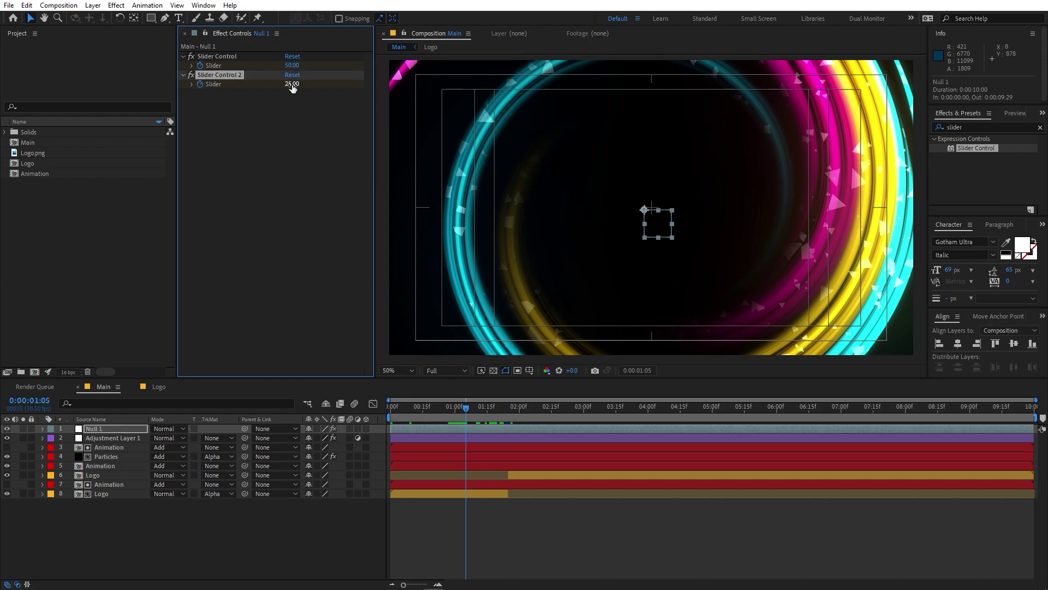
key(u)
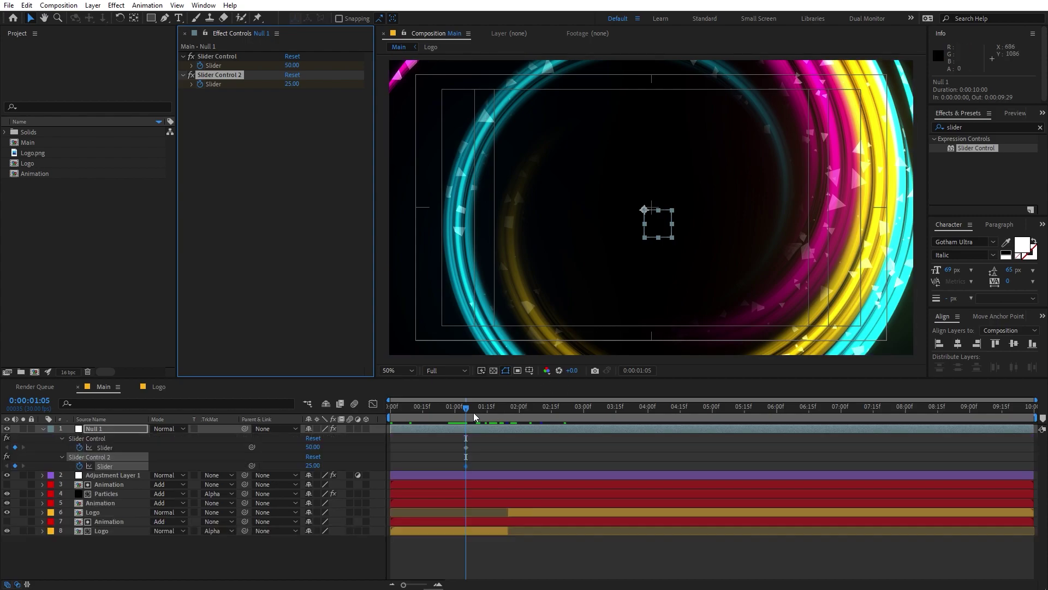
Step: Parent all the Animation, Particles and Logo layers to Null 1 with the time at 0:00:00:00
drag(463, 414, 264, 415)
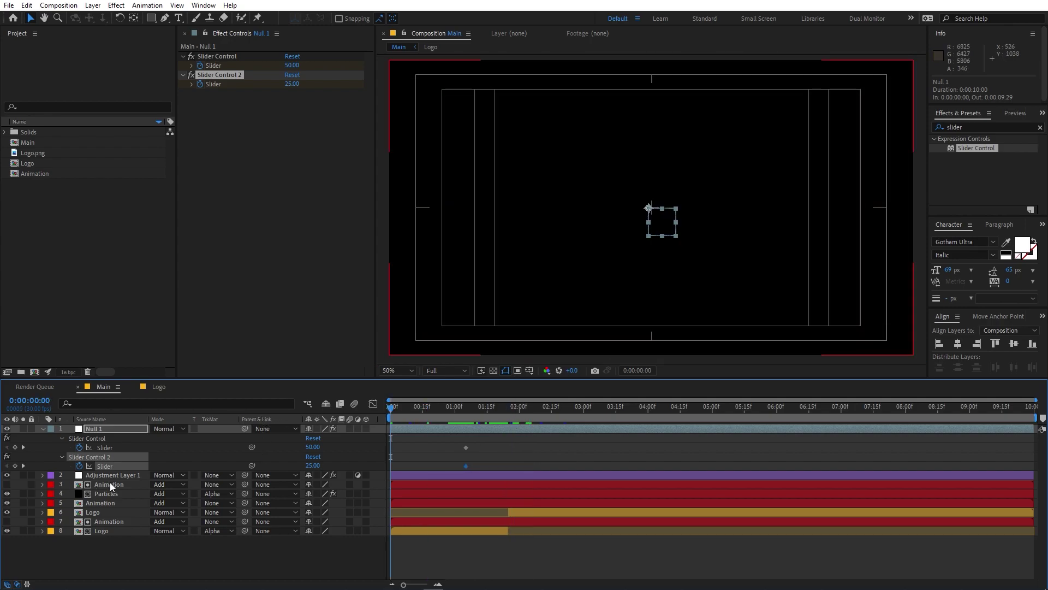
click(110, 483)
shift+click(114, 528)
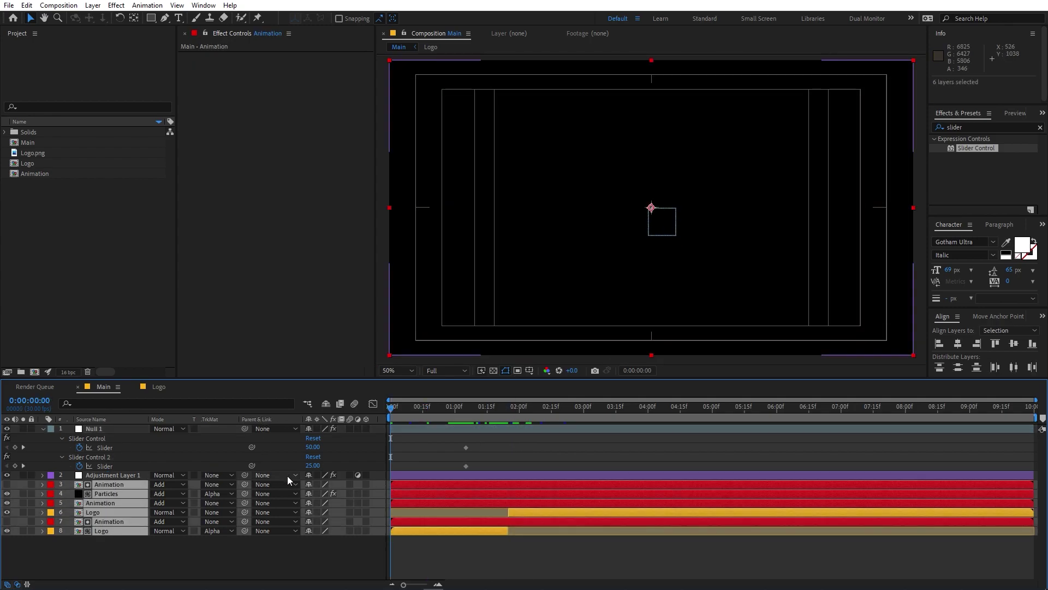
drag(245, 484, 86, 430)
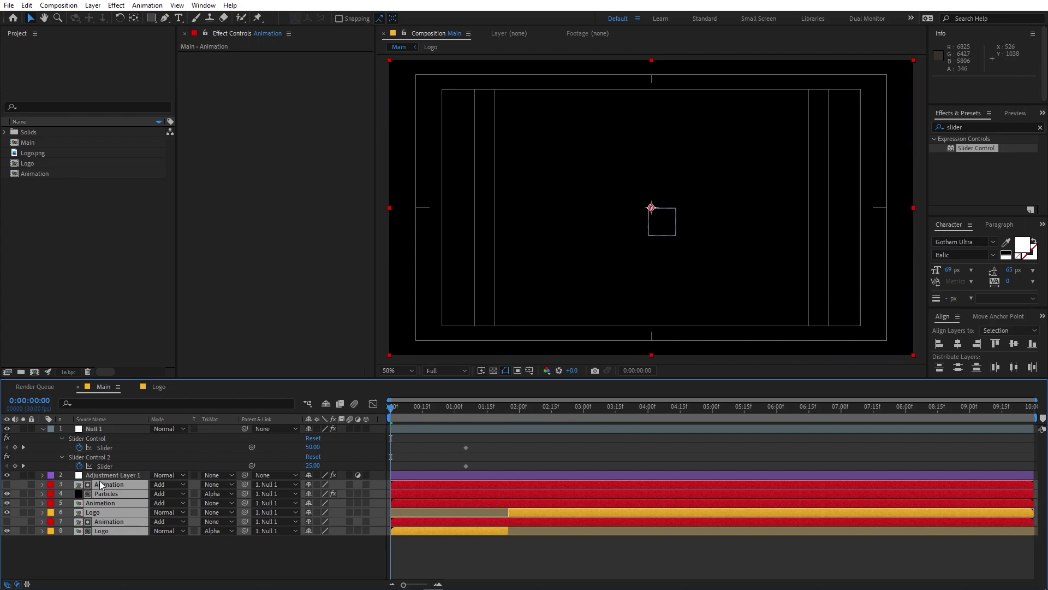
Step: Move Adjustment Layer 1 above Null 1 in the layer stack and preview the camera shake
drag(100, 475, 106, 424)
click(526, 548)
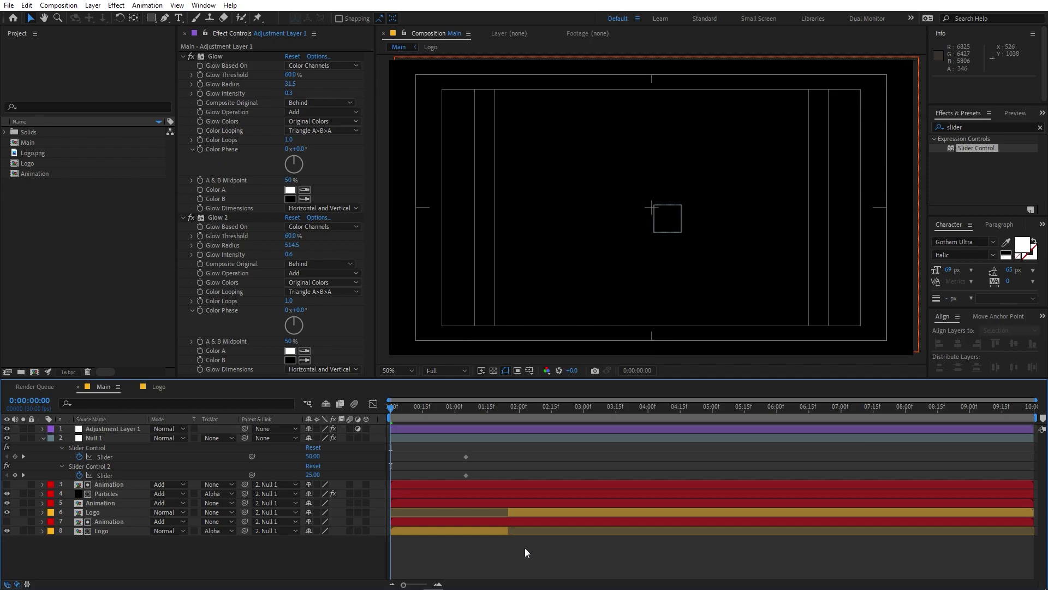
key(space)
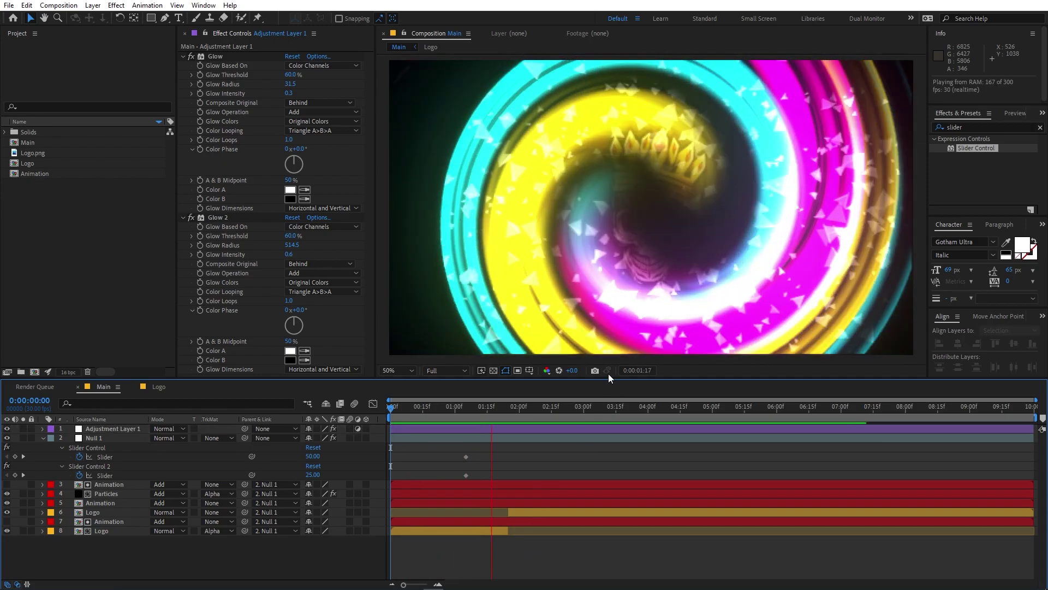
key(space)
Step: Add keyframes of 0 for both sliders of Null 1, place them at 0:00:02:03 and preview from the start
drag(460, 414, 504, 414)
click(101, 436)
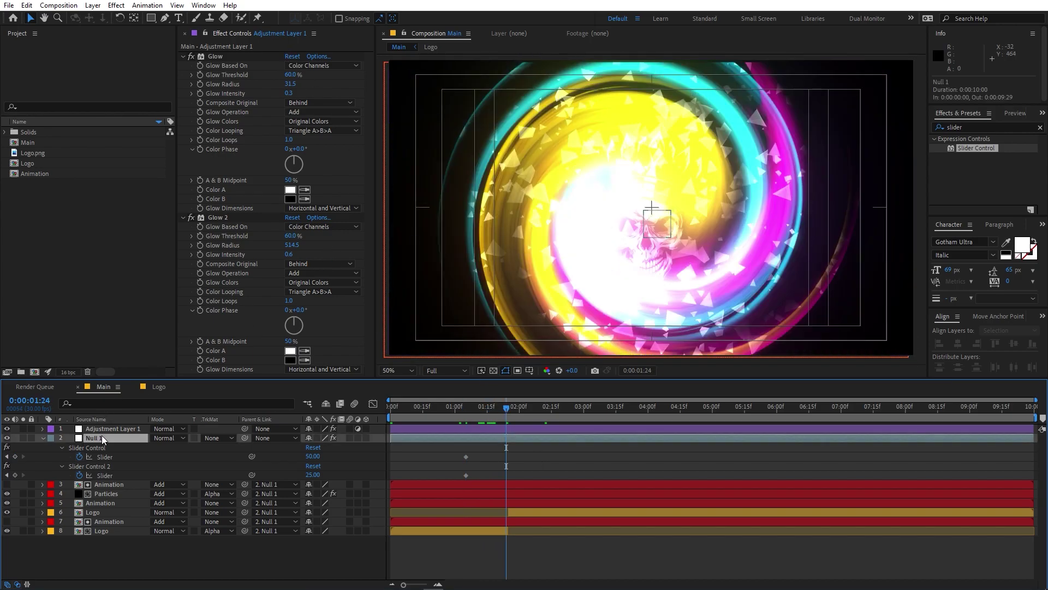
click(285, 64)
text(0)
key(Tab)
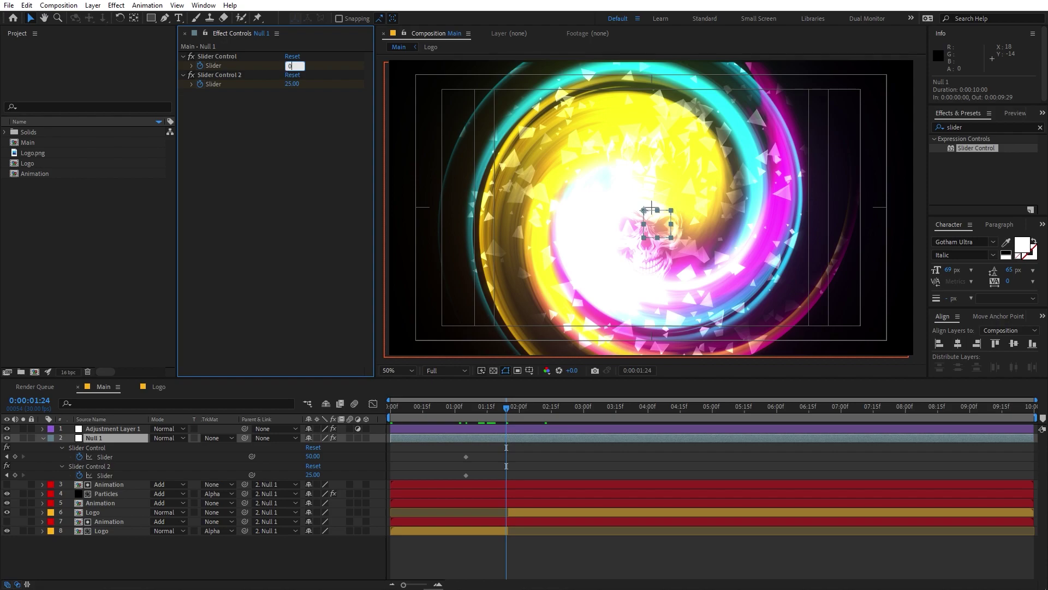
text(0)
key(Return)
drag(438, 412, 526, 473)
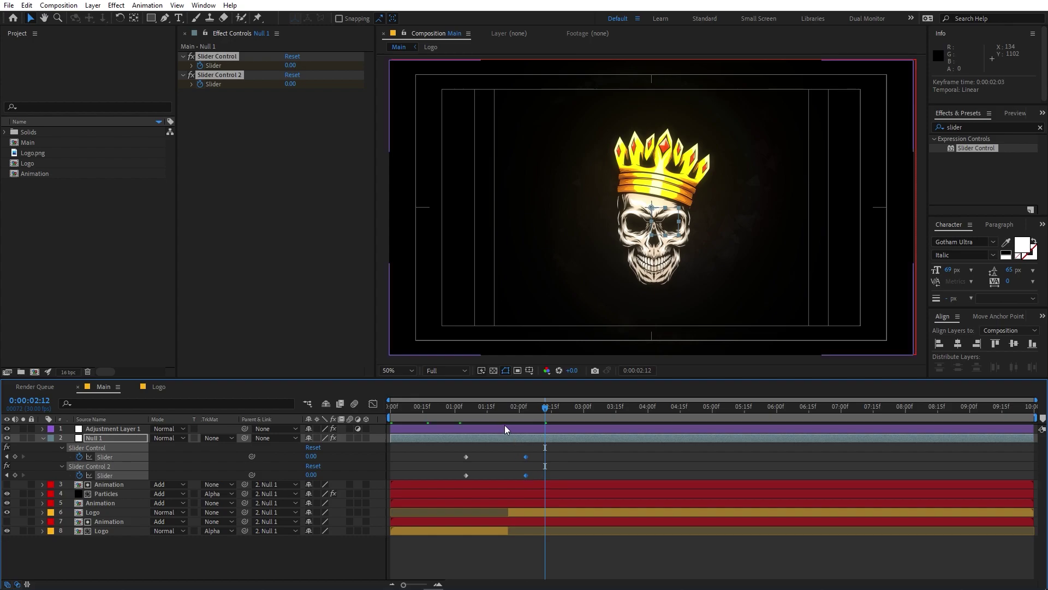
key(space)
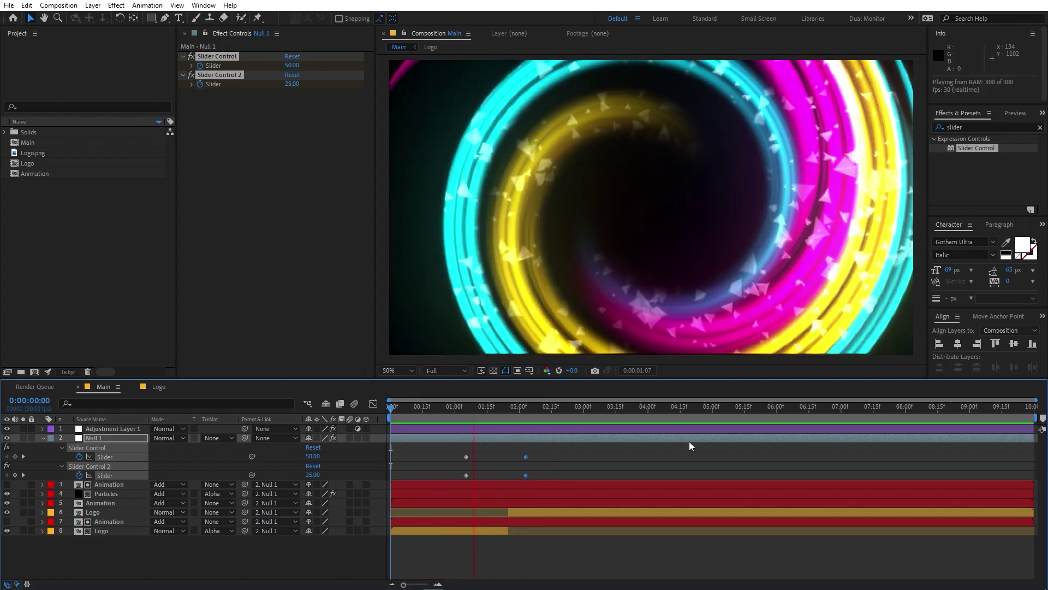
Step: Apply the CC Light Sweep effect to Logo layer 6 with the time at 0:00:02:03
drag(450, 417, 526, 417)
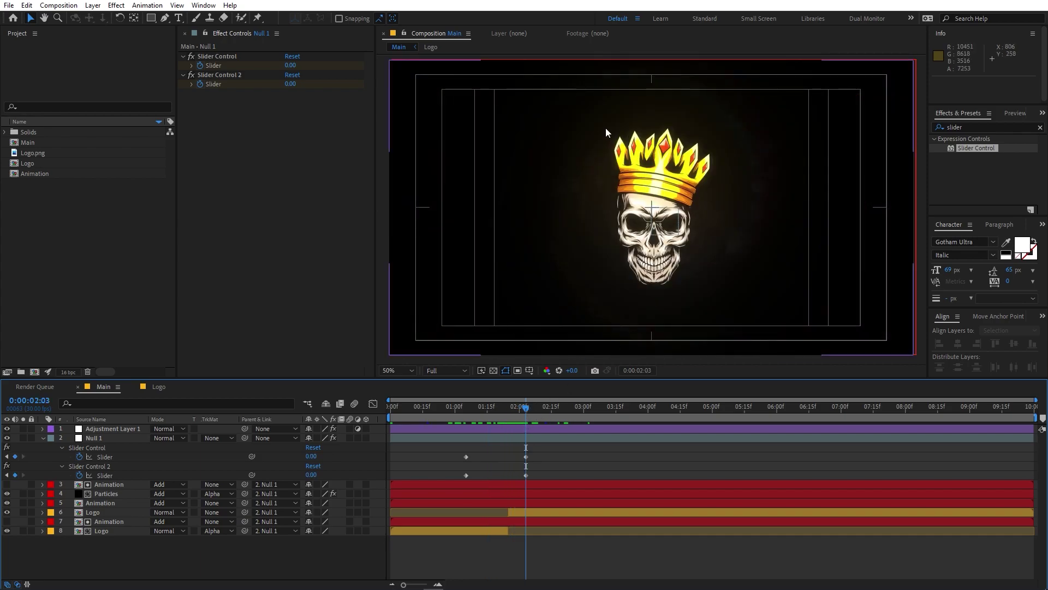
click(977, 125)
text(cc)
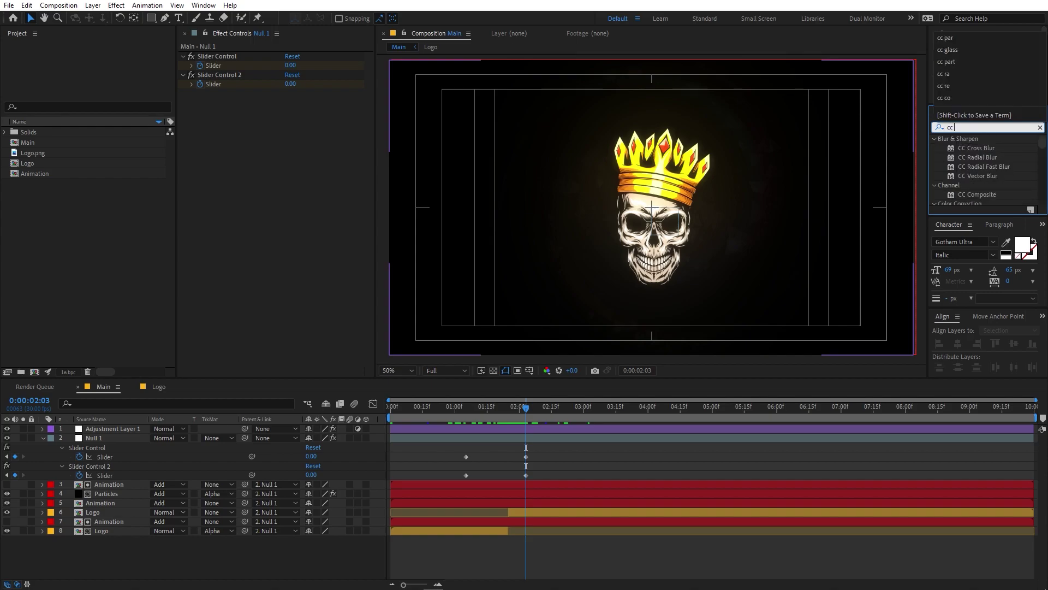
text( light)
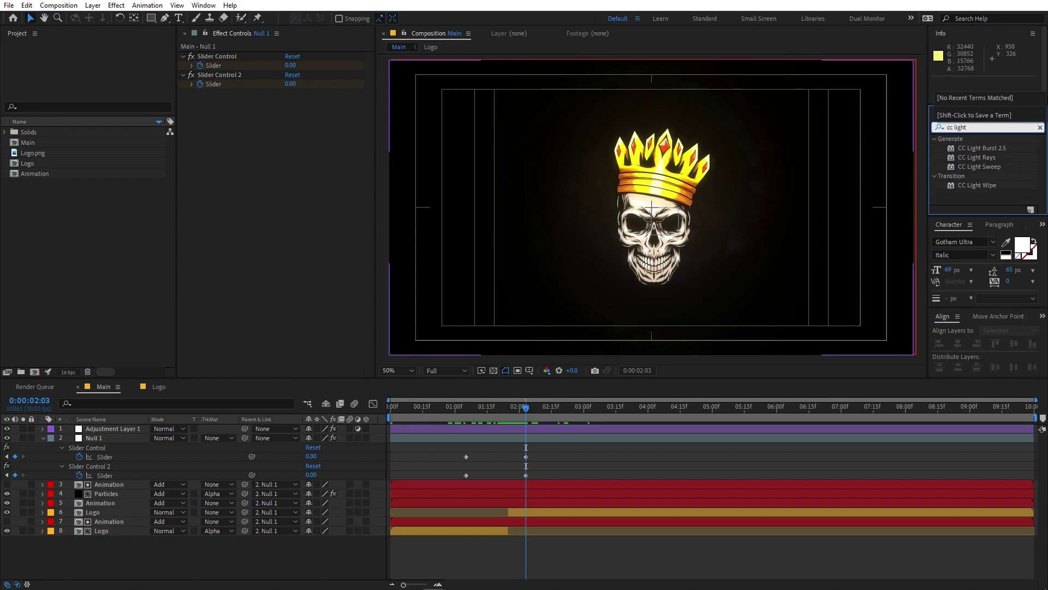
drag(979, 169, 526, 513)
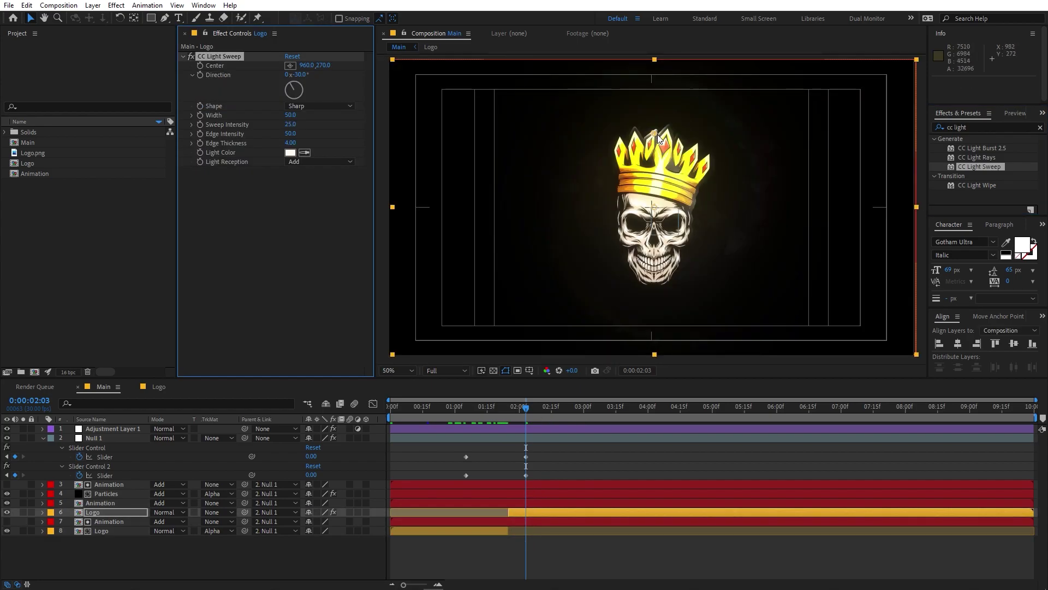
Step: Set the light sweep's width to 62, sweep intensity to 163 and edge thickness to 9.7, with its centre at 406, 182
drag(655, 133, 624, 110)
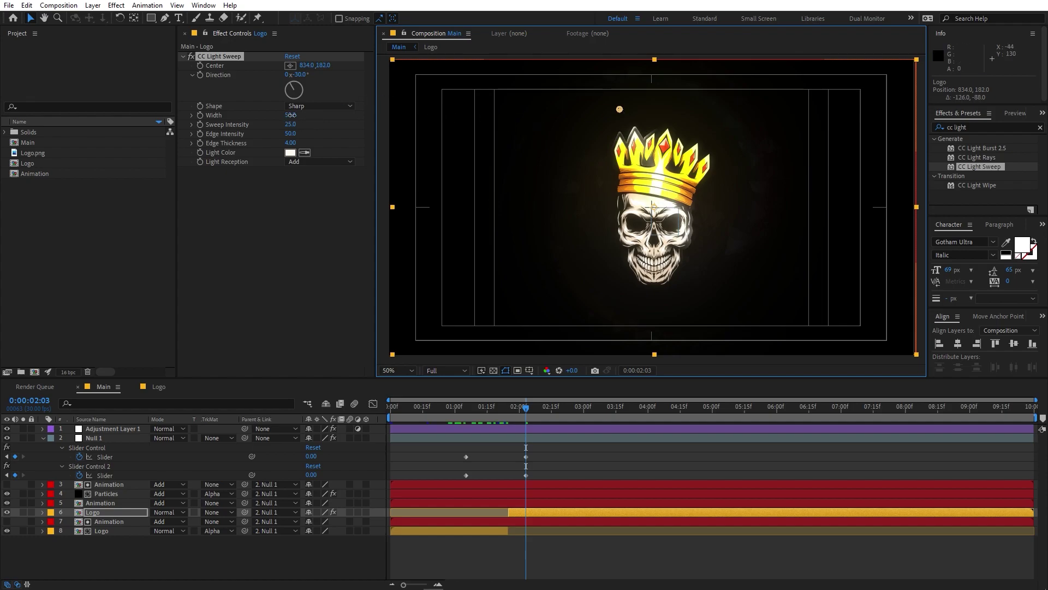
drag(292, 115, 368, 125)
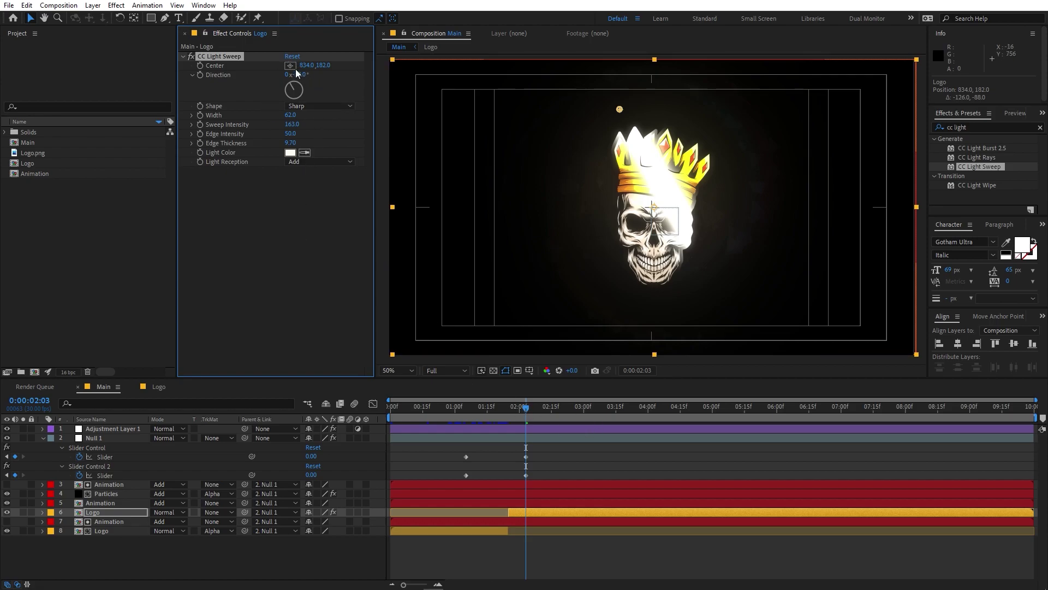
drag(305, 65, 598, 96)
drag(519, 111, 503, 111)
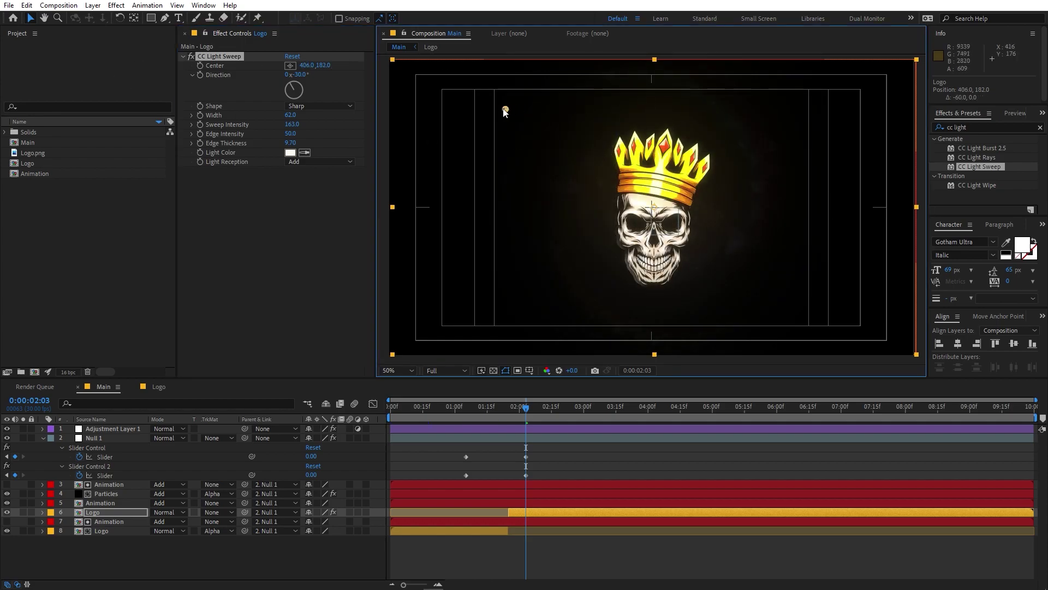
Step: Keyframe the light sweep's centre at 406, 182 at 0:00:01:13 and at 1452, 182 at 0:00:02:16
drag(496, 413, 483, 412)
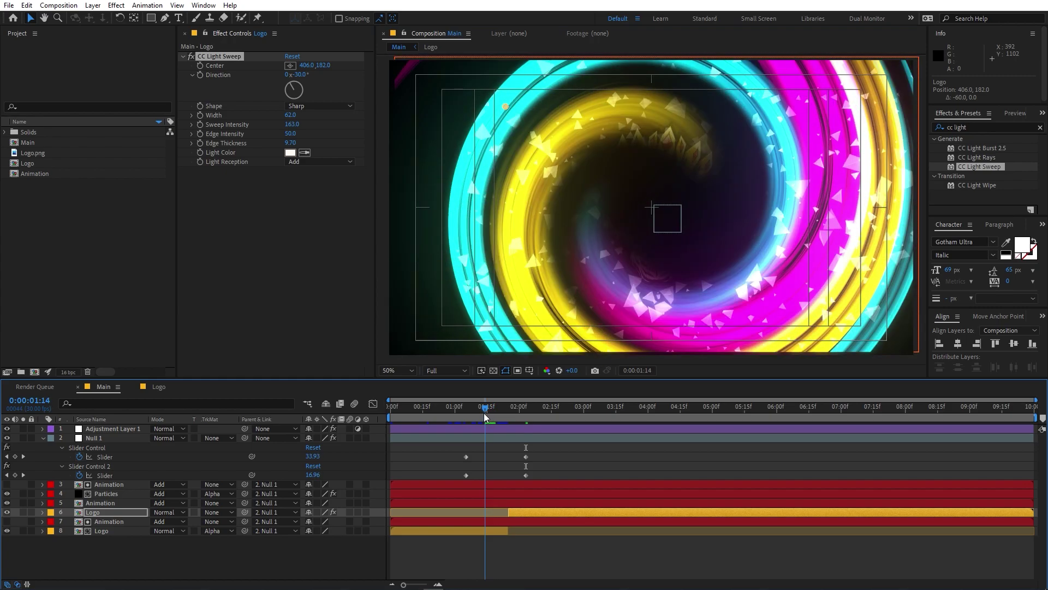
click(201, 68)
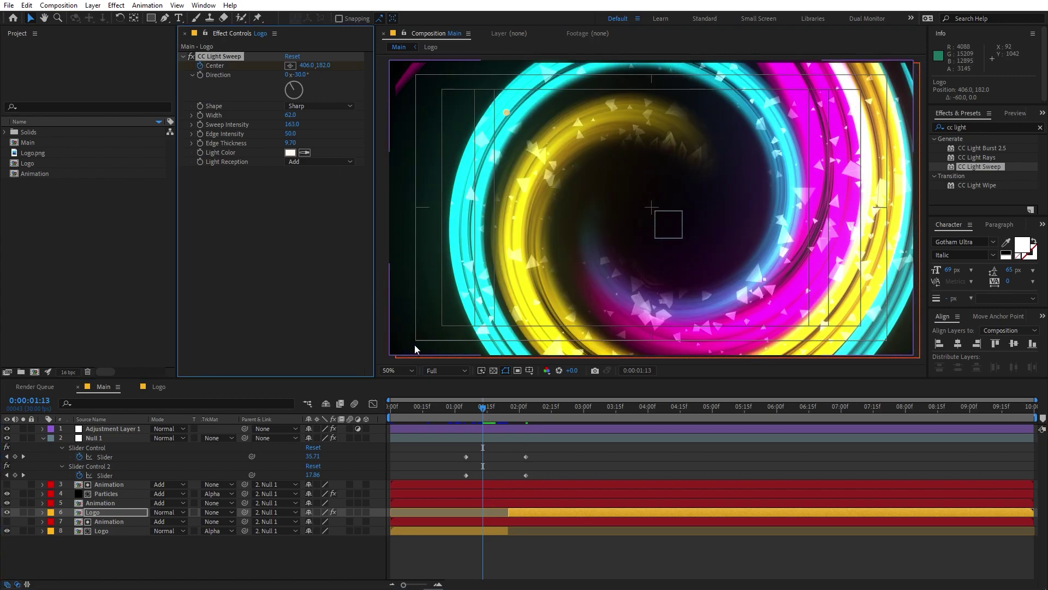
key(u)
drag(491, 413, 555, 414)
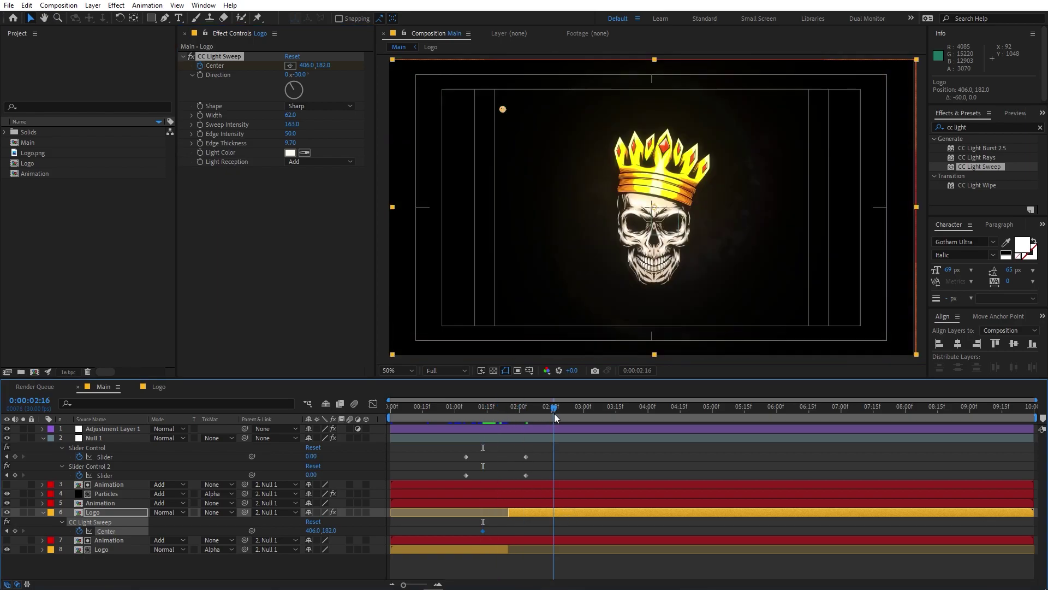
drag(307, 66, 854, 38)
Step: Retime the light sweep's centre keyframes to about 0:00:01:19 and 0:00:02:14, and preview the sweep
drag(464, 414, 509, 420)
drag(483, 531, 509, 530)
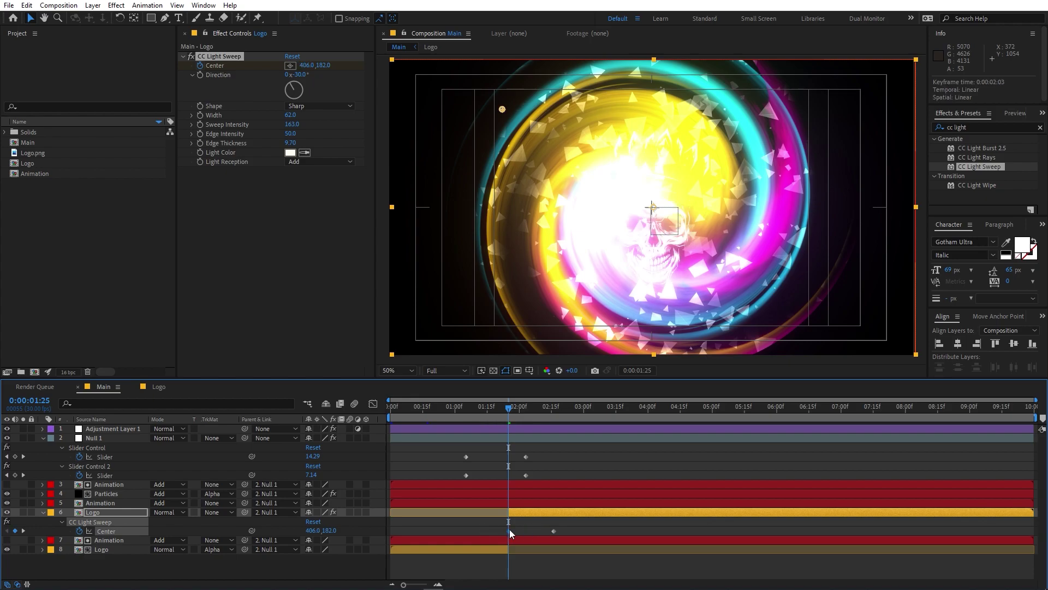
mouse_move(505, 410)
mouse_down()
mouse_move(539, 408)
mouse_move(449, 409)
mouse_move(548, 405)
mouse_move(480, 417)
mouse_move(498, 414)
mouse_up()
key(space)
drag(509, 531, 500, 530)
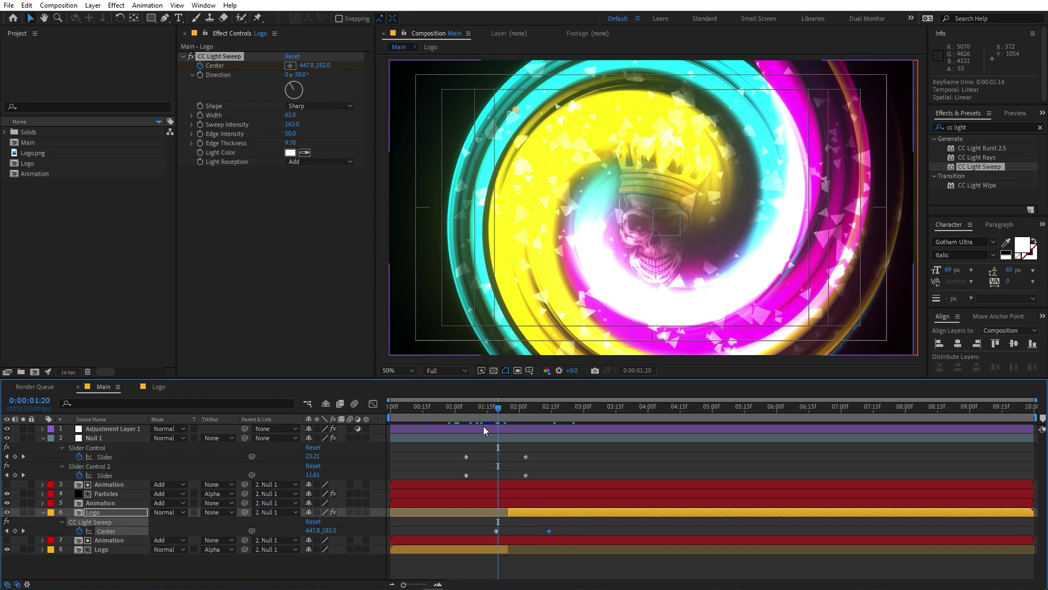
key(space)
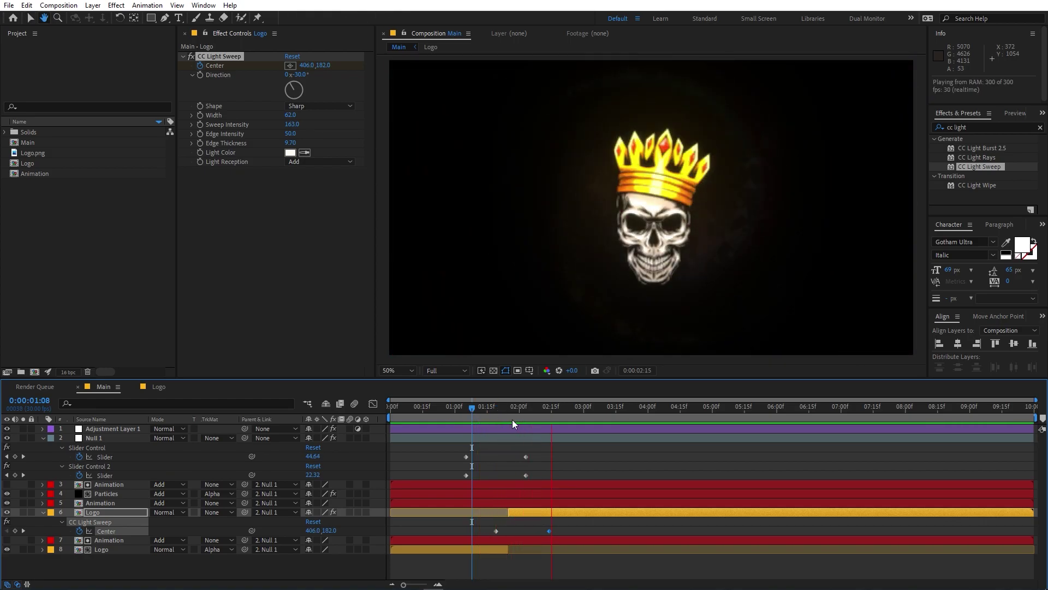
Step: Collapse the revealed keyframes of all layers in Main and move the time to 0:00:01:24
drag(512, 419, 480, 415)
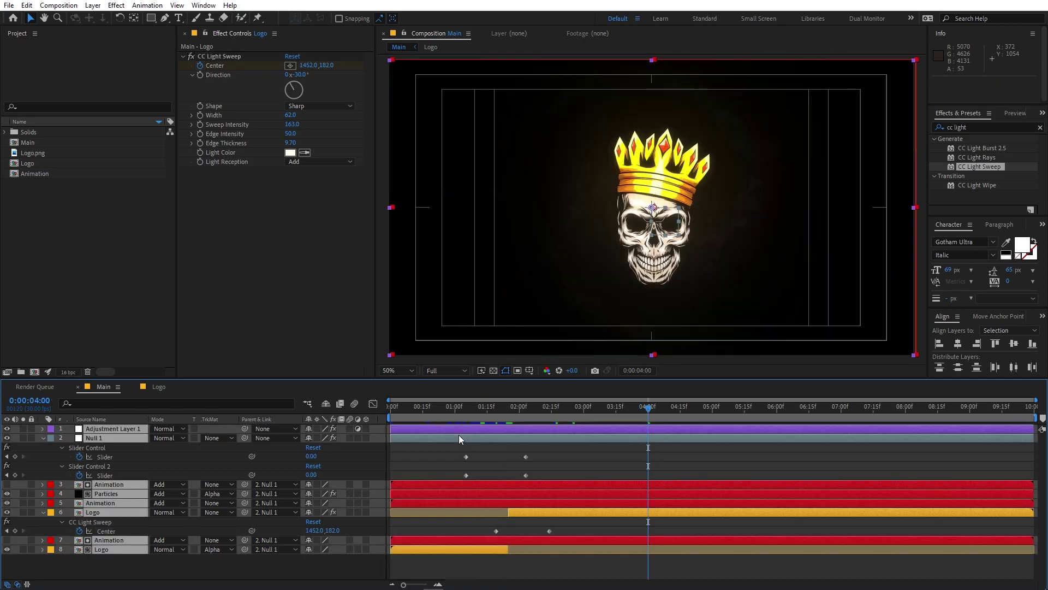
key(ctrl+a)
key(u)
click(507, 512)
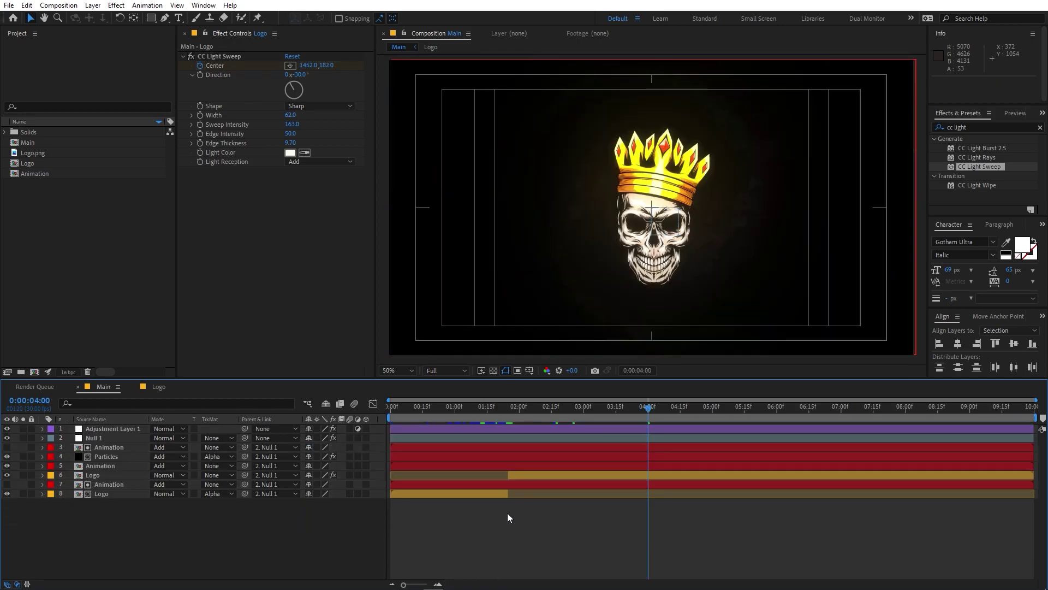
click(461, 412)
drag(471, 414, 506, 419)
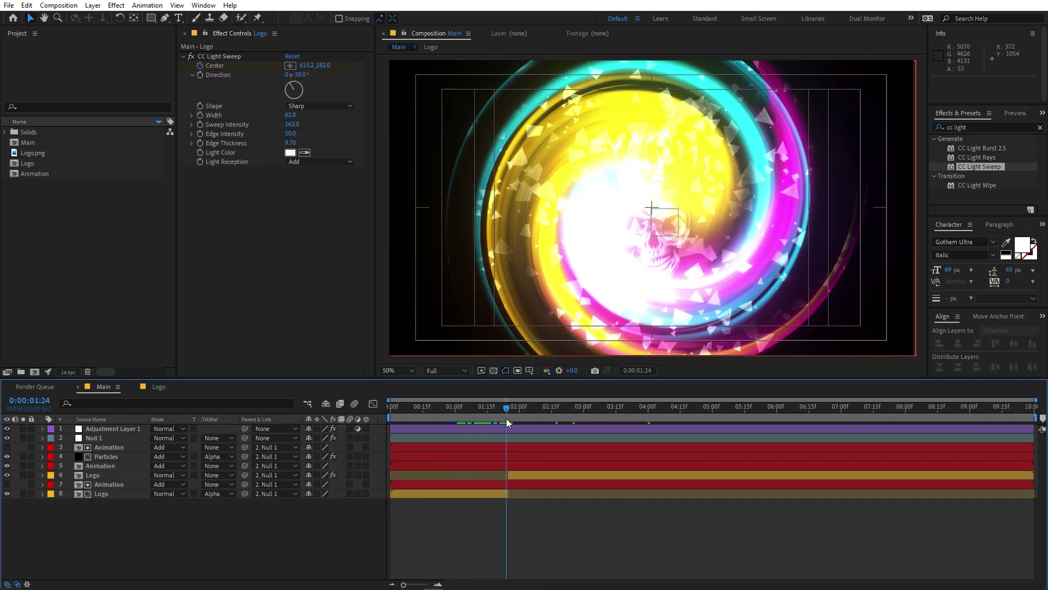
Step: In the Logo composition, replace Logo.png with the white text COLORFUL, and preview Main from the start
double_click(98, 475)
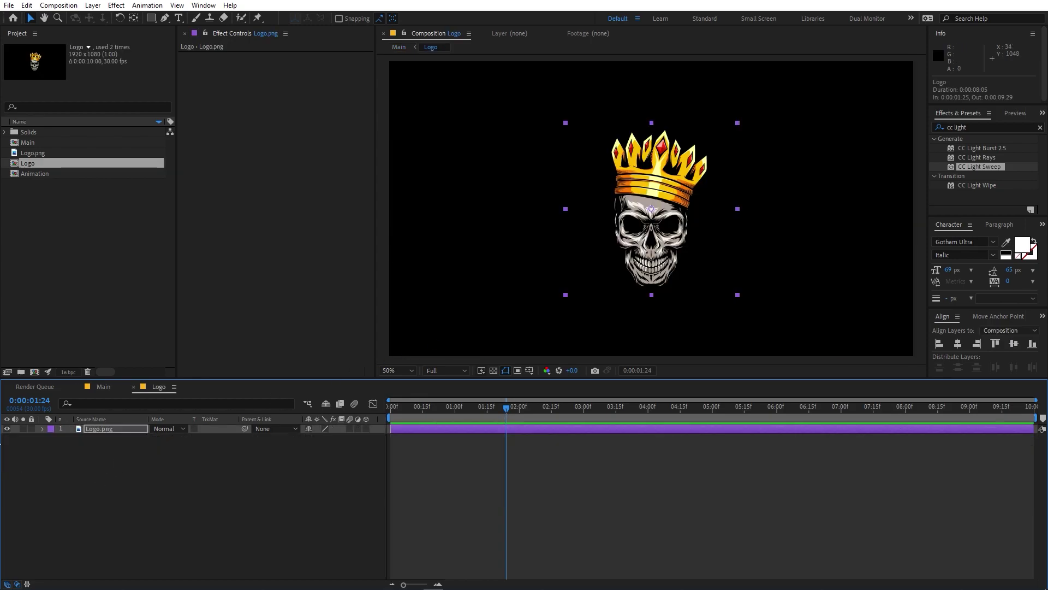
click(6, 429)
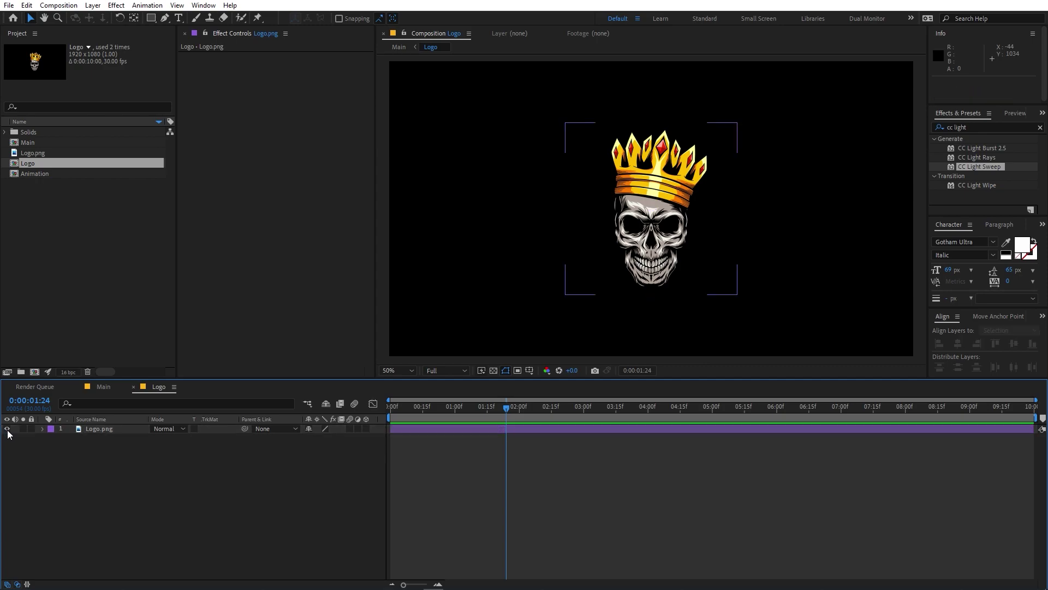
click(178, 18)
click(103, 386)
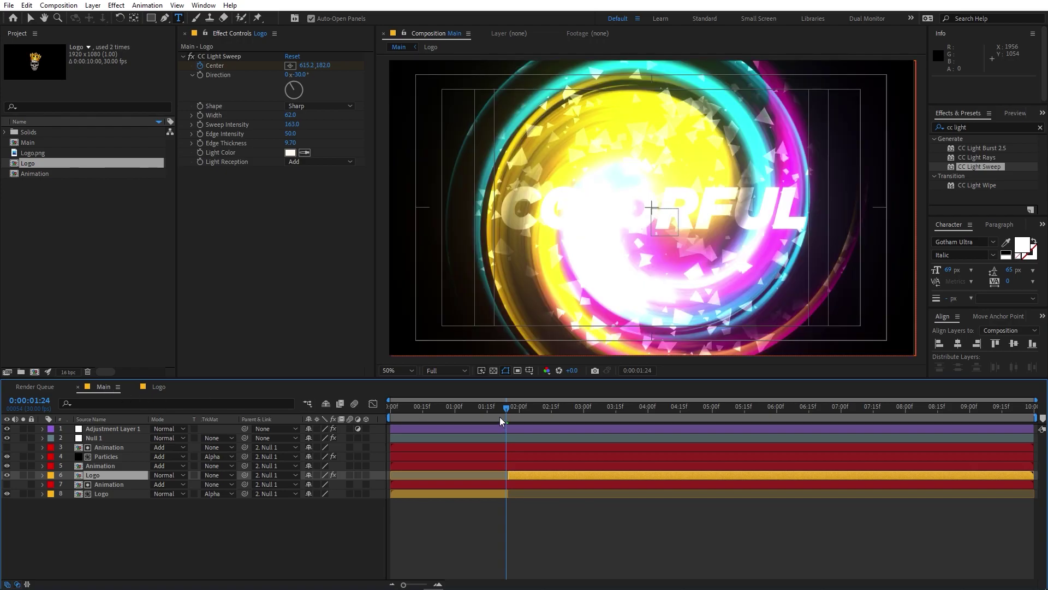
key(Home)
key(space)
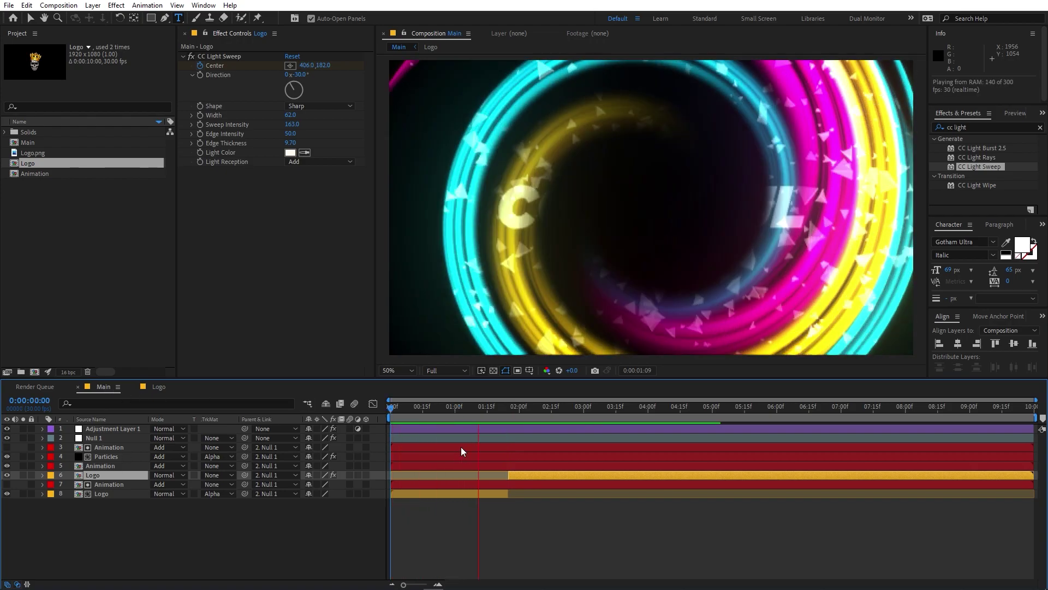
key(space)
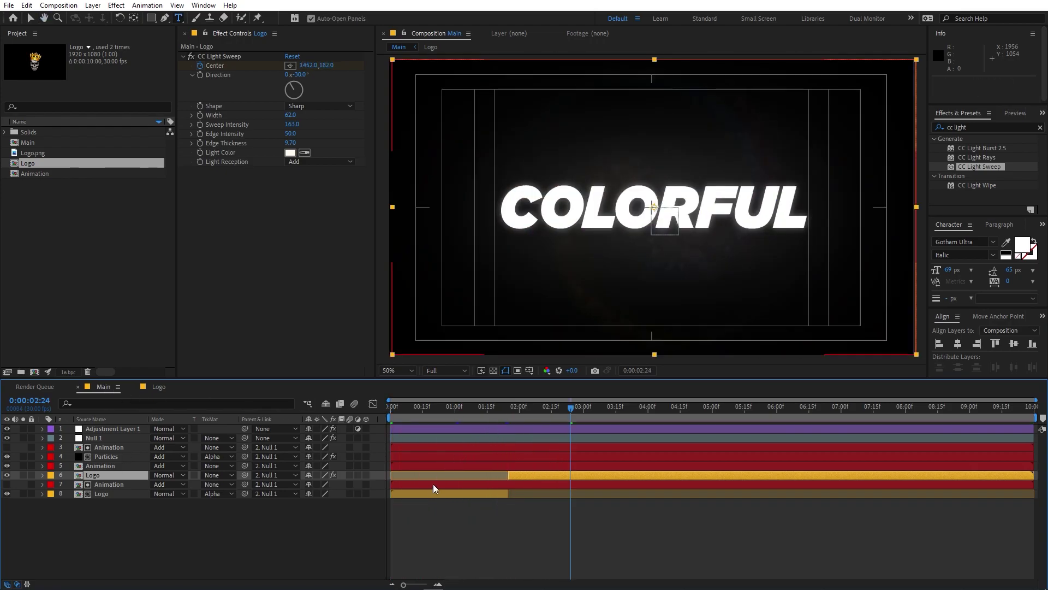
Step: Inspect the effects on layer 8 of the Animation composition at 0:00:01:27, and preview Main
double_click(106, 466)
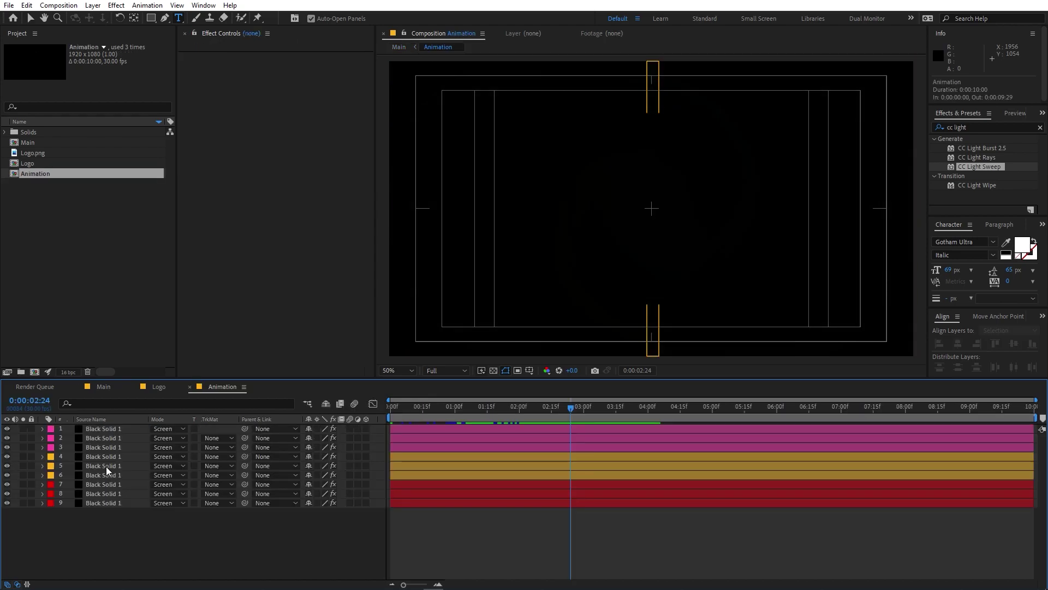
drag(565, 419, 513, 424)
click(94, 494)
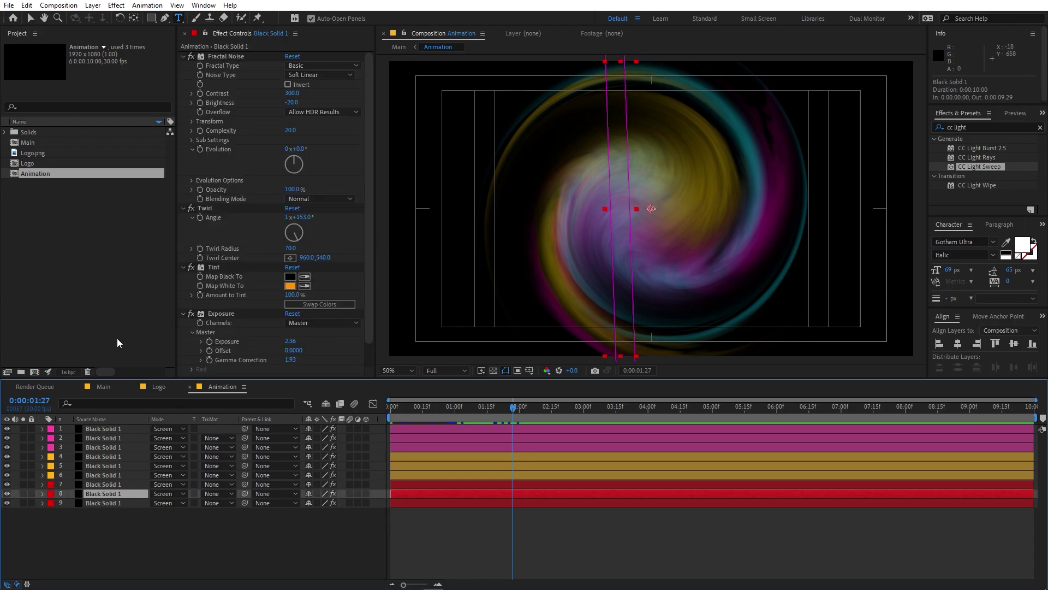
click(104, 386)
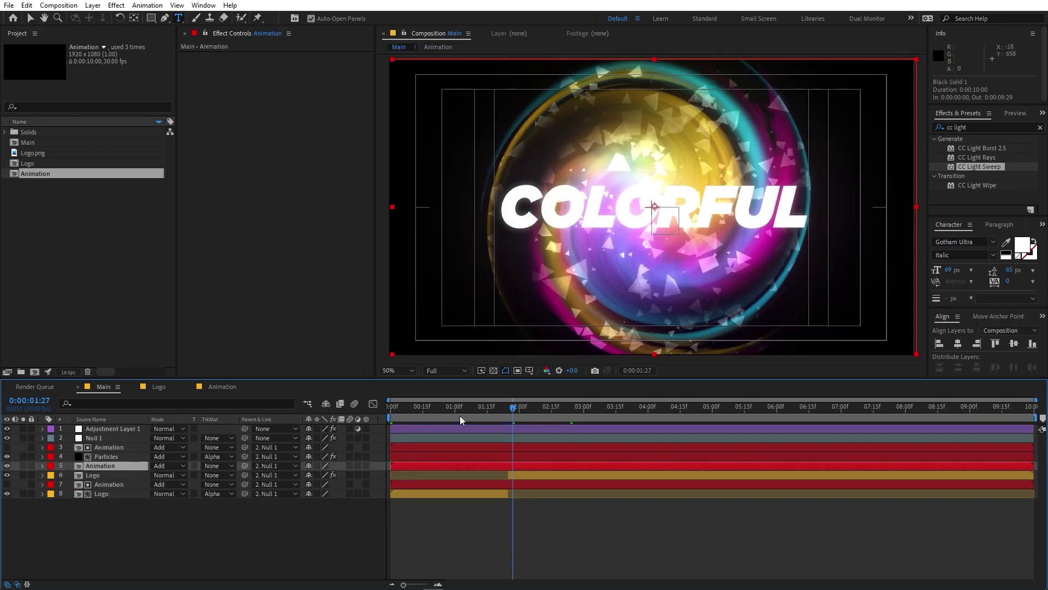
key(space)
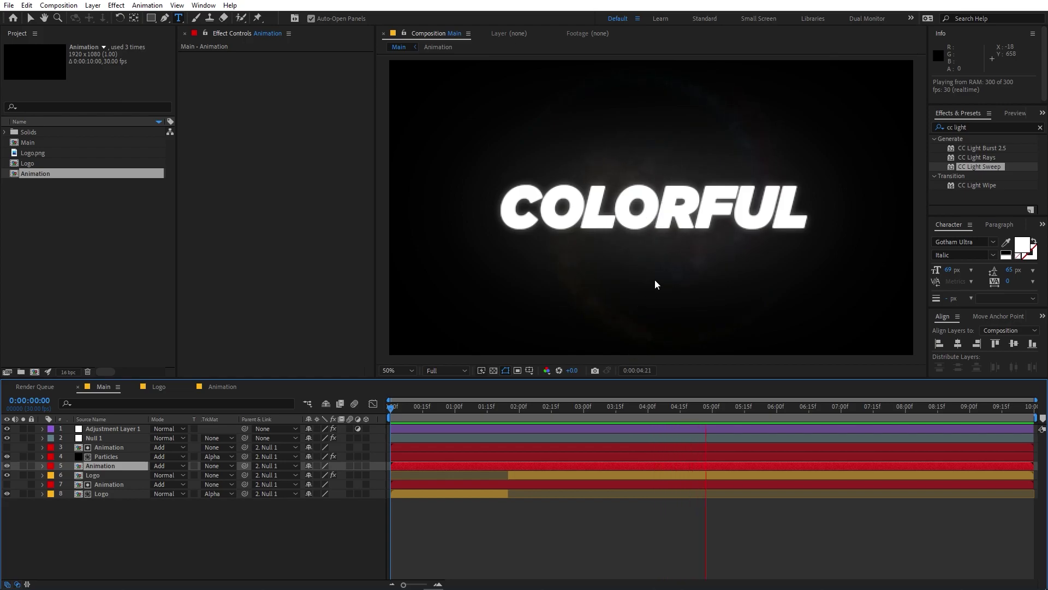
key(space)
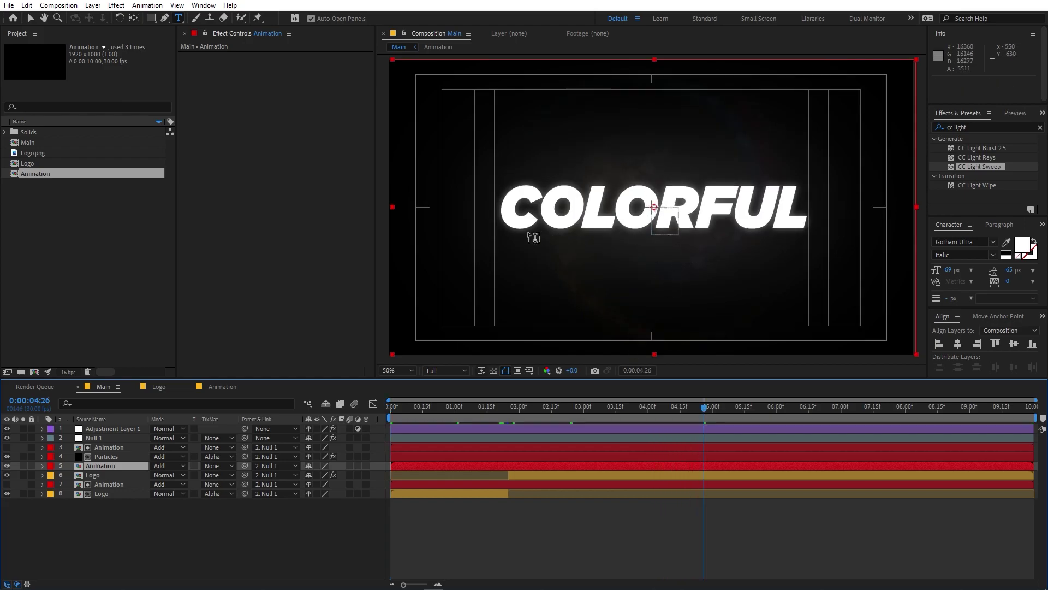
Step: Keyframe the opacity of Animation layer 5 from 100% at 0:00:02:01 to 0% at about 0:00:02:17
click(508, 406)
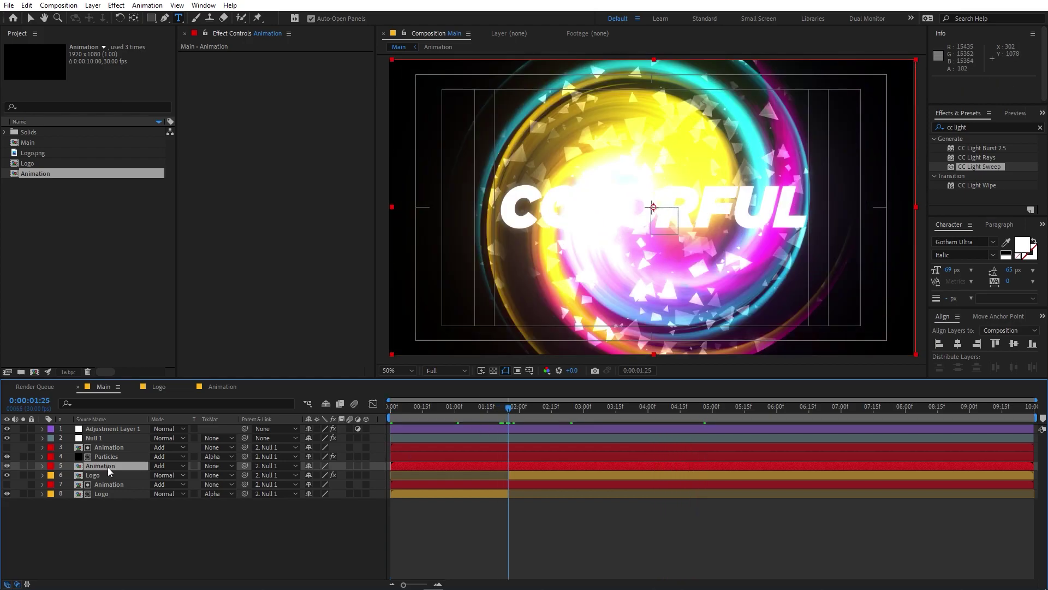
click(106, 465)
key(t)
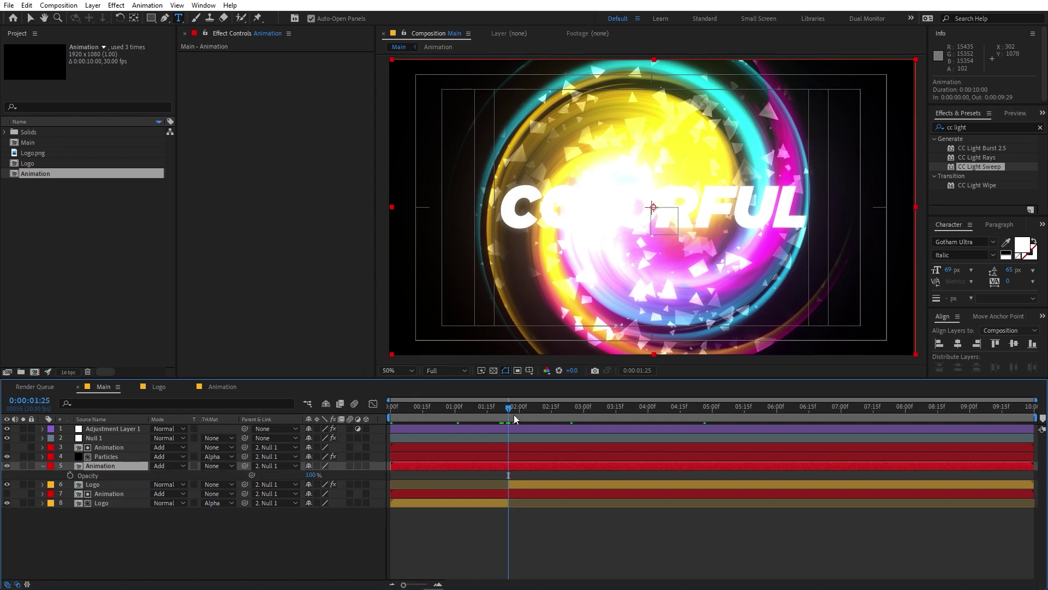
drag(514, 415, 530, 416)
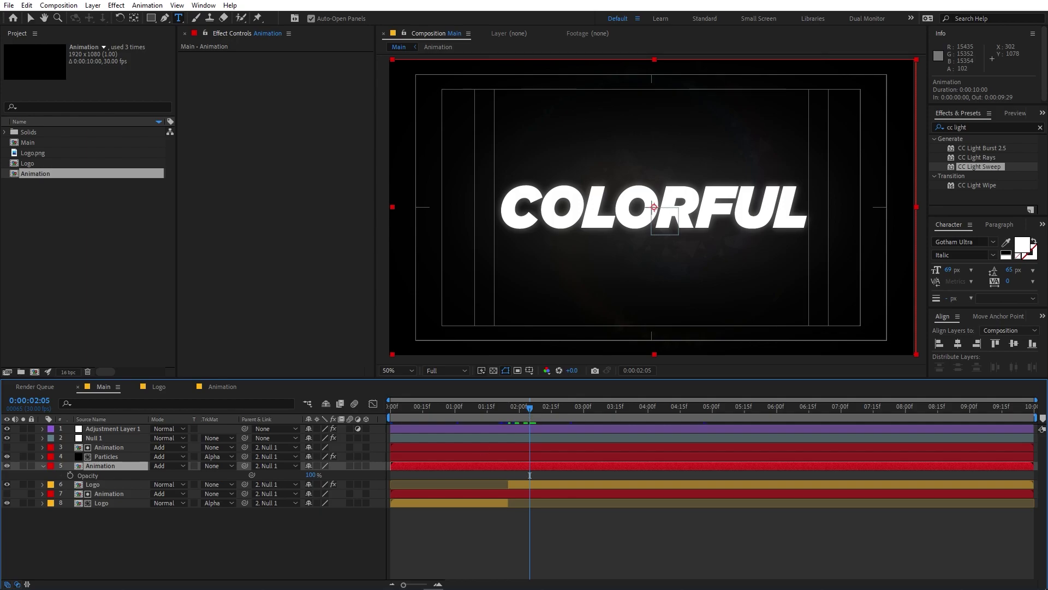
key(alt+shift+t)
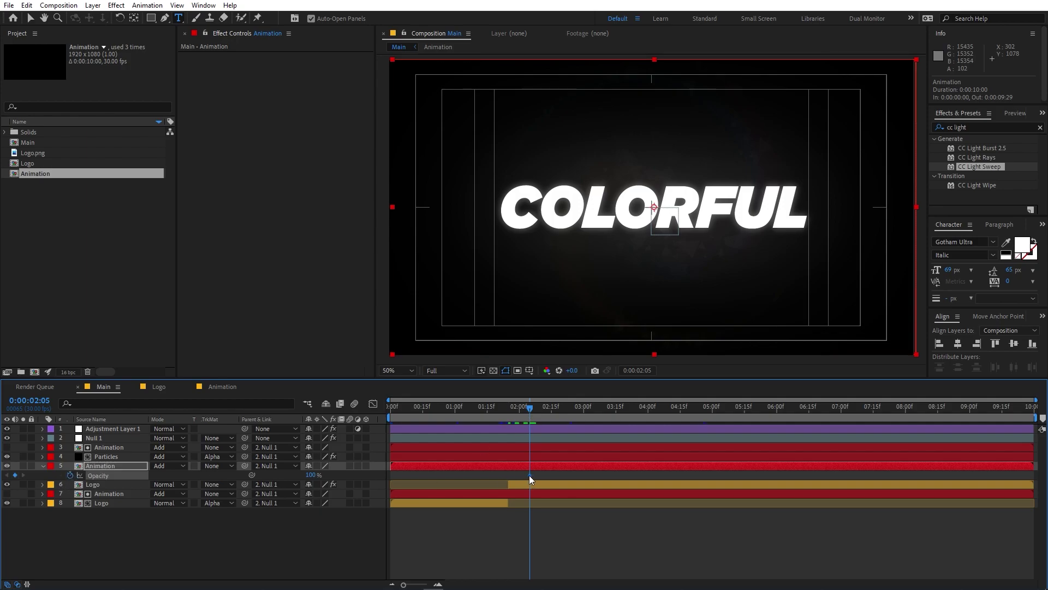
drag(529, 474, 522, 475)
drag(542, 418, 555, 417)
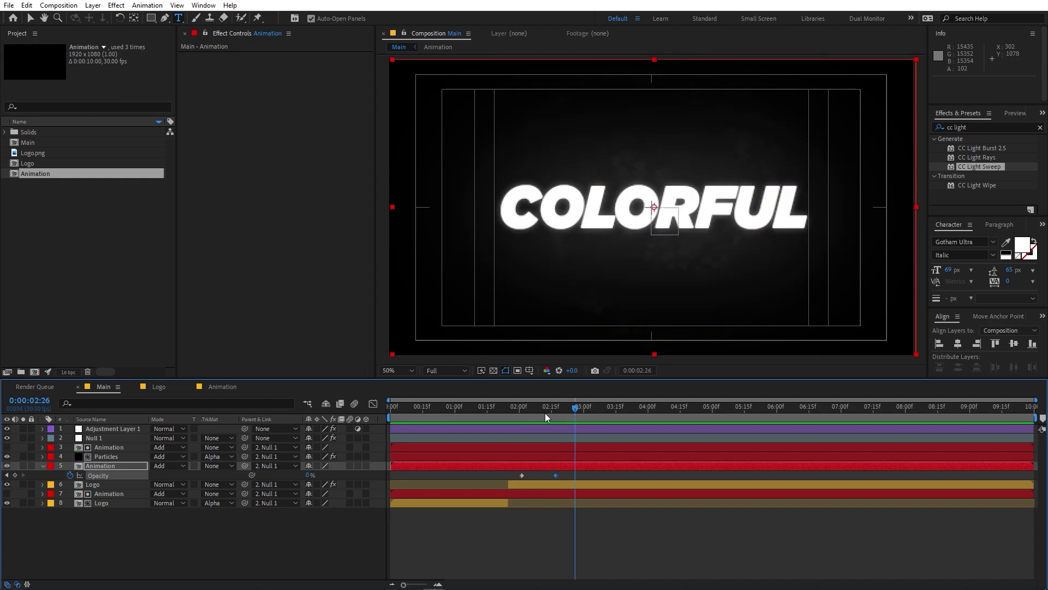
drag(544, 413, 515, 414)
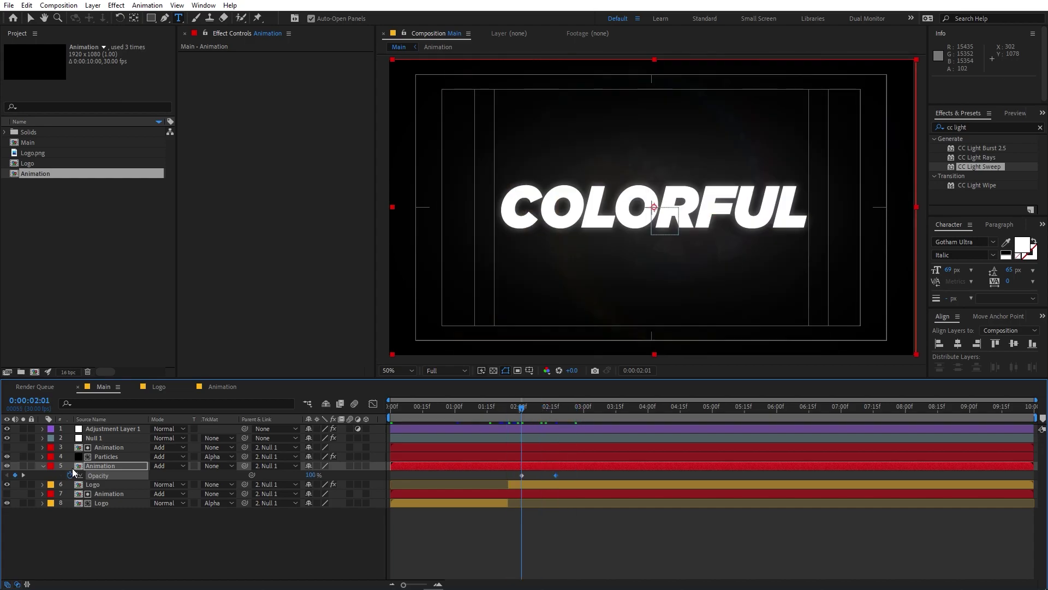
Step: Copy the Animation layer's two opacity keyframes to the Particles layer at 0:00:02:01, and preview
click(111, 457)
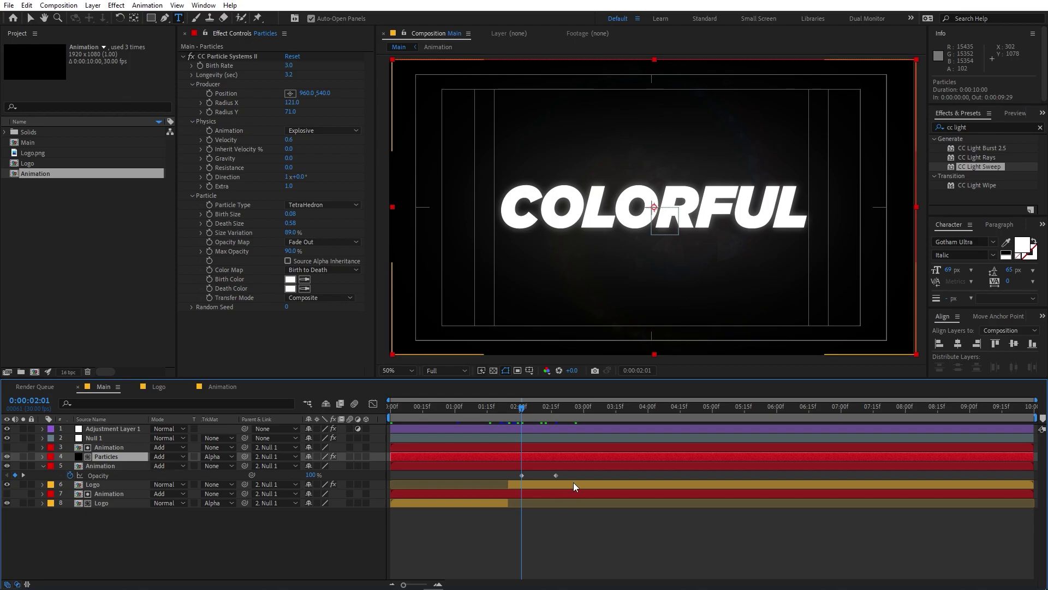
drag(573, 482, 480, 467)
key(ctrl+c)
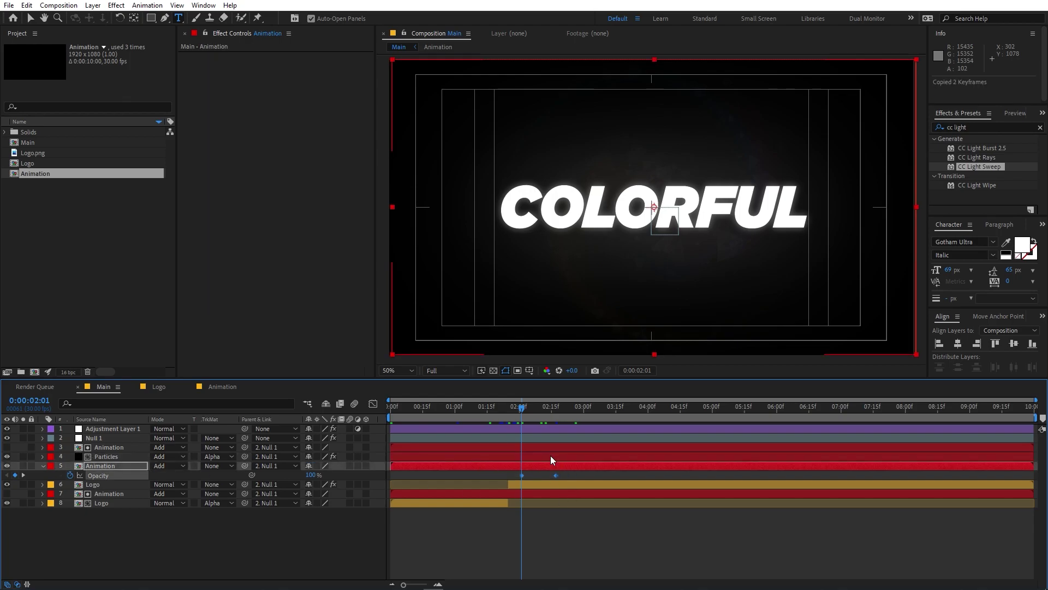
click(117, 455)
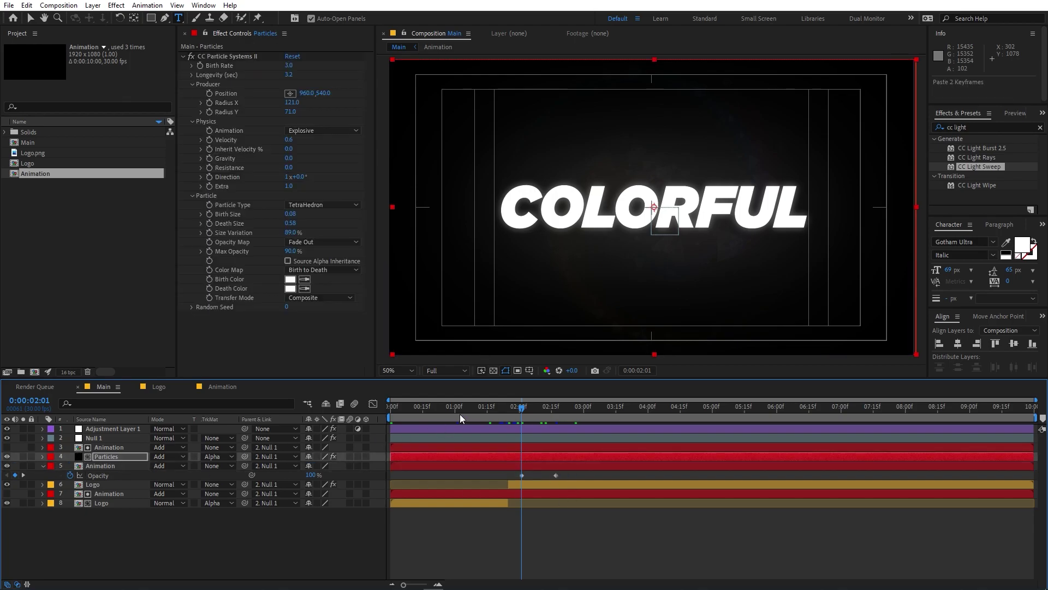
key(space)
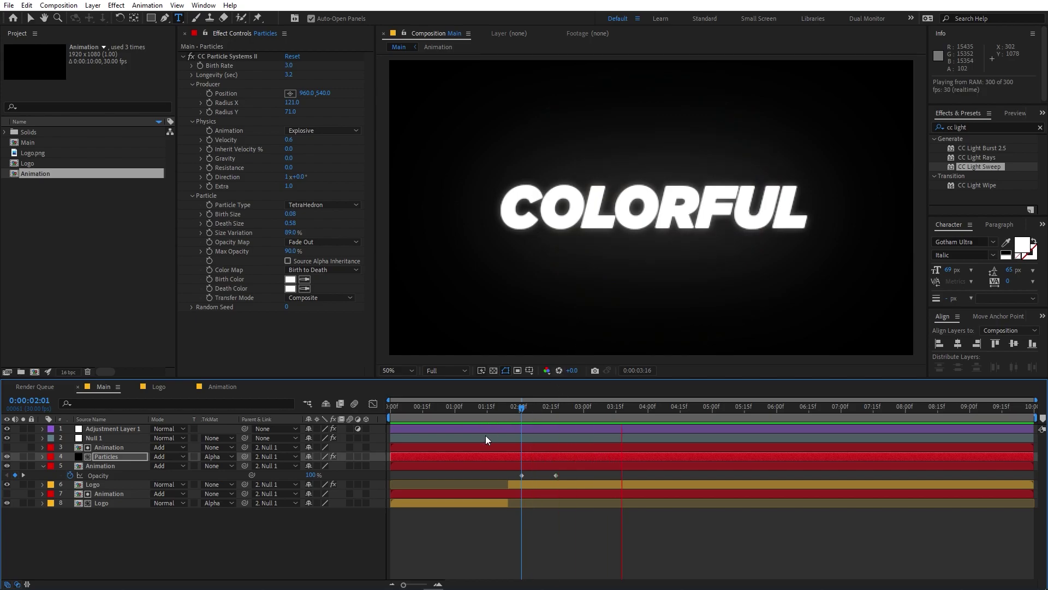
Step: End the work area at about 0:00:03:11 and preview the animation from the start
mouse_move(597, 405)
mouse_down()
mouse_move(415, 418)
mouse_move(609, 422)
mouse_up()
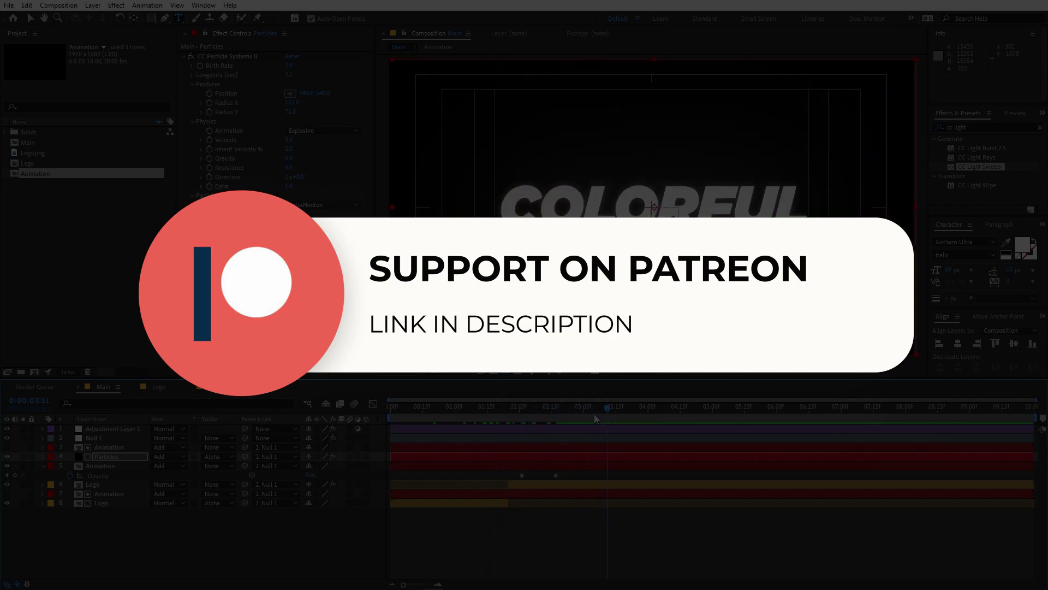
key(n)
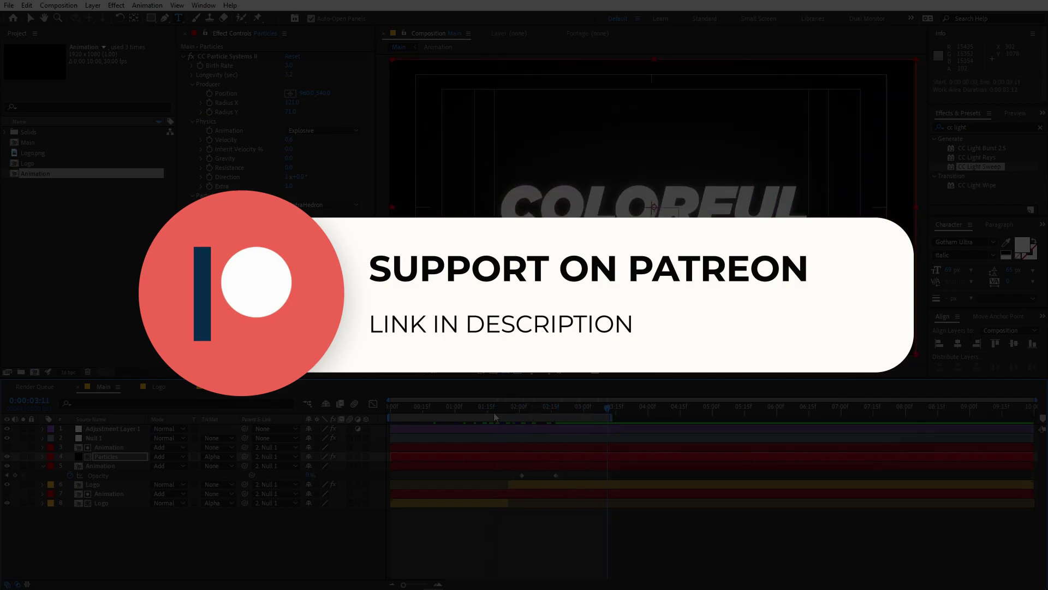
key(space)
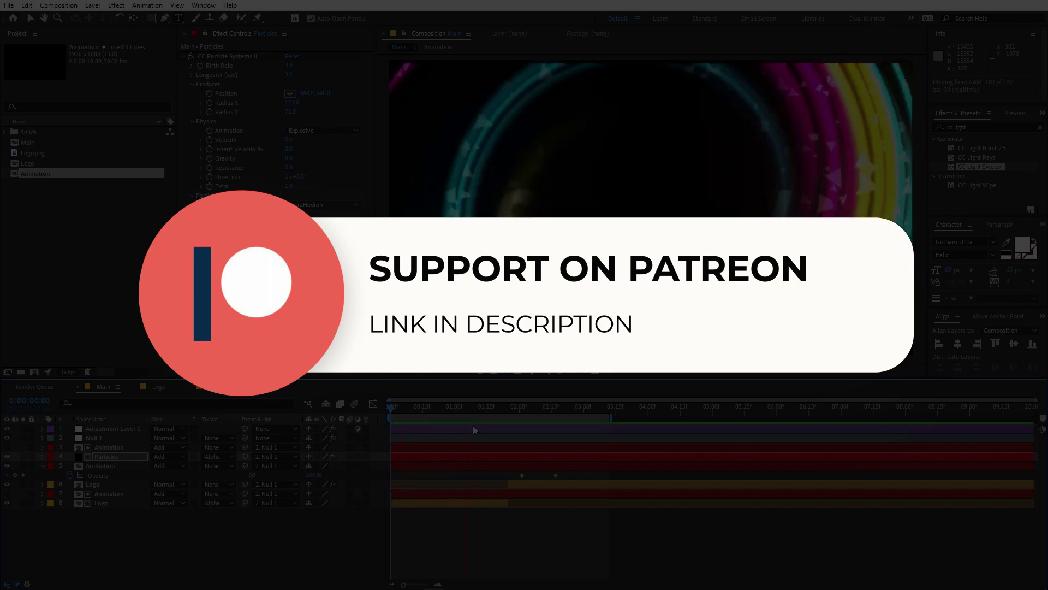